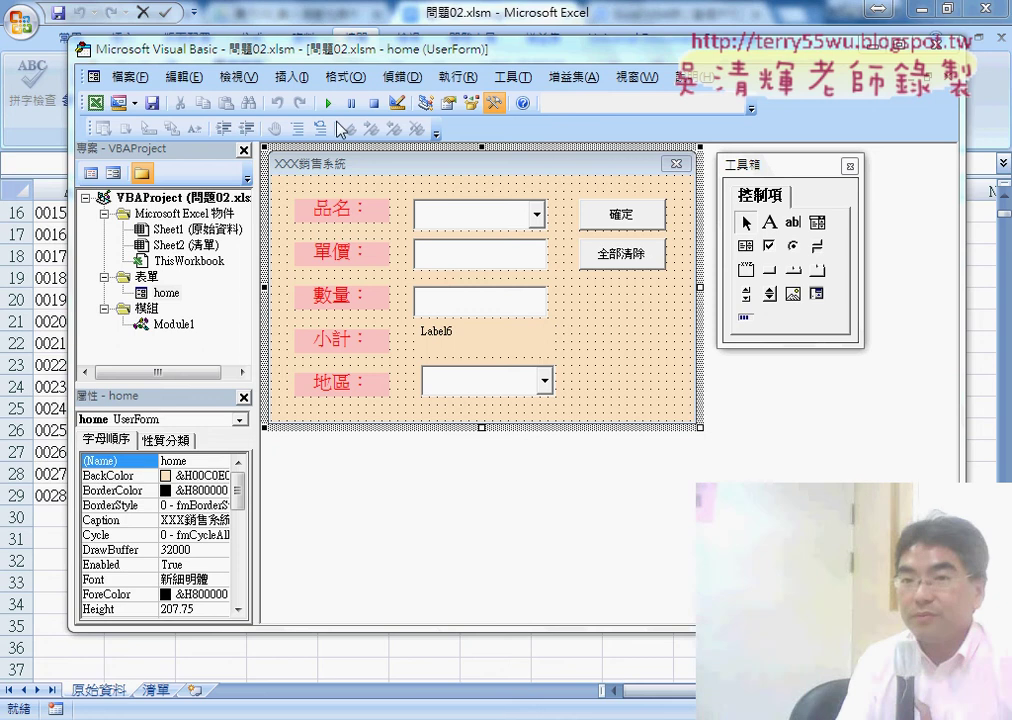
# - Run the sales form and enter product CD, quantity 50 and region 中
pyautogui.click(329, 104)
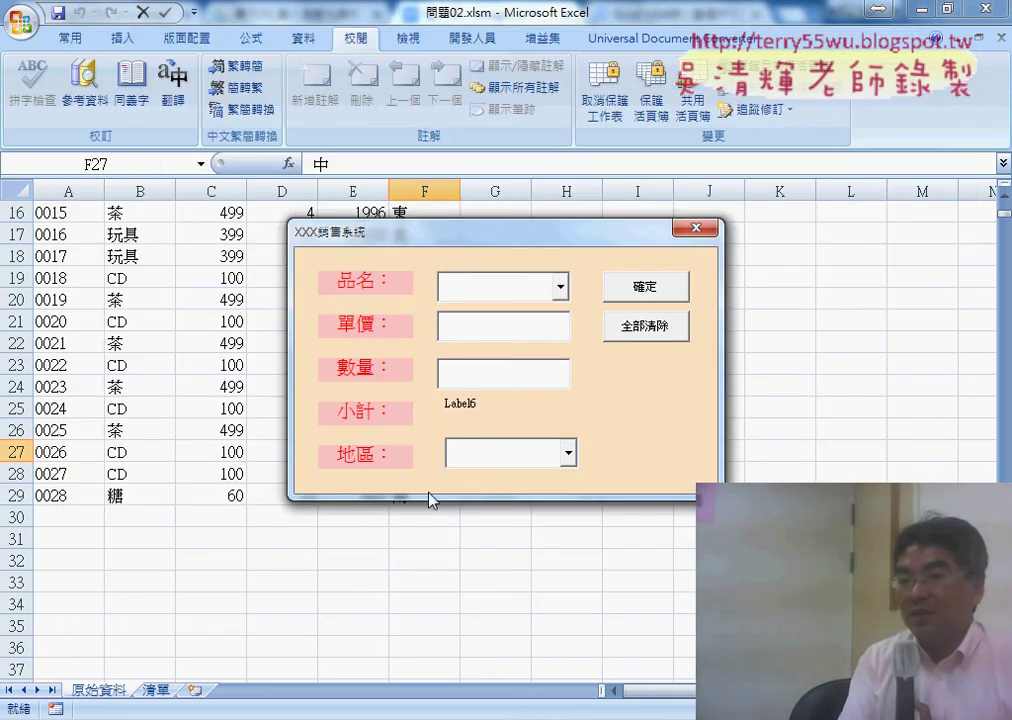
pyautogui.click(560, 287)
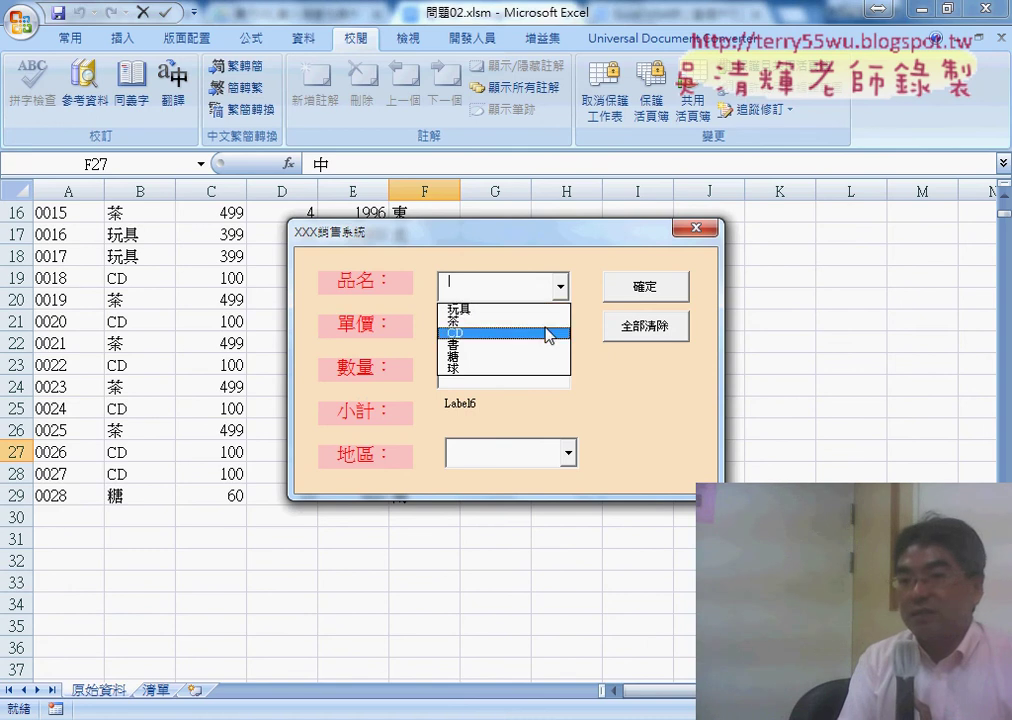
pyautogui.click(540, 332)
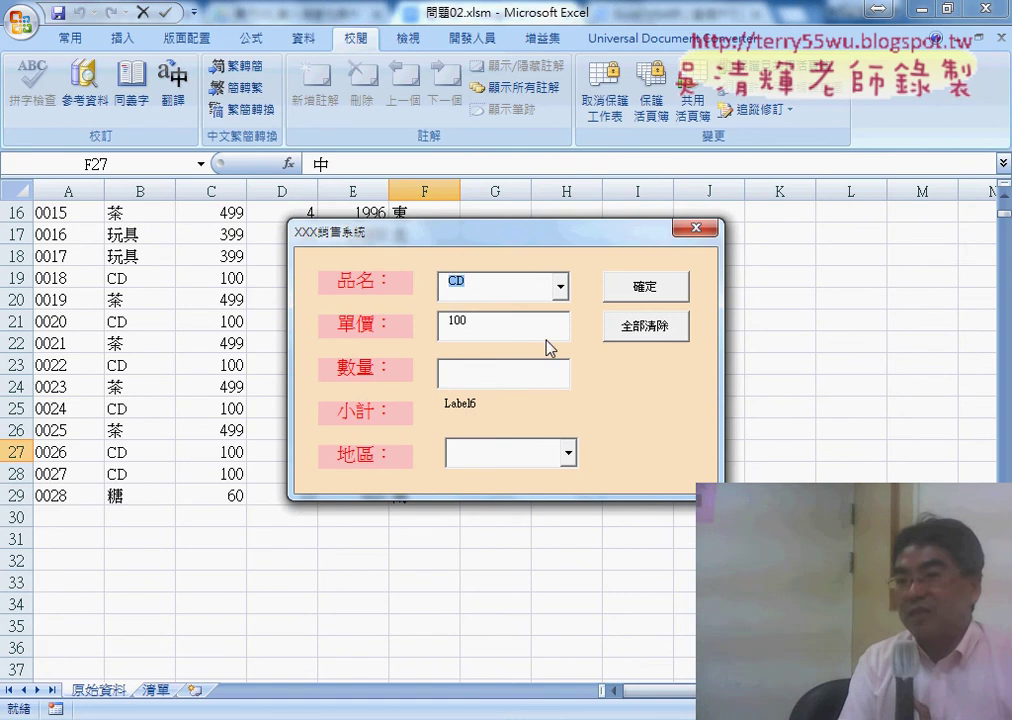
pyautogui.click(470, 377)
pyautogui.write('50')
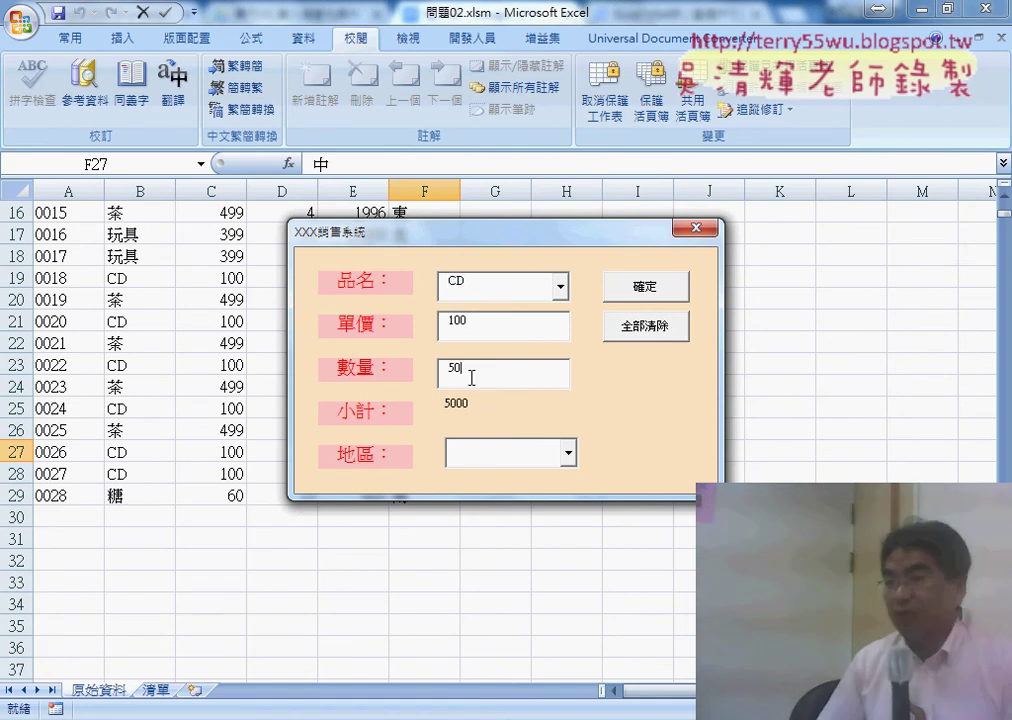
pyautogui.click(567, 453)
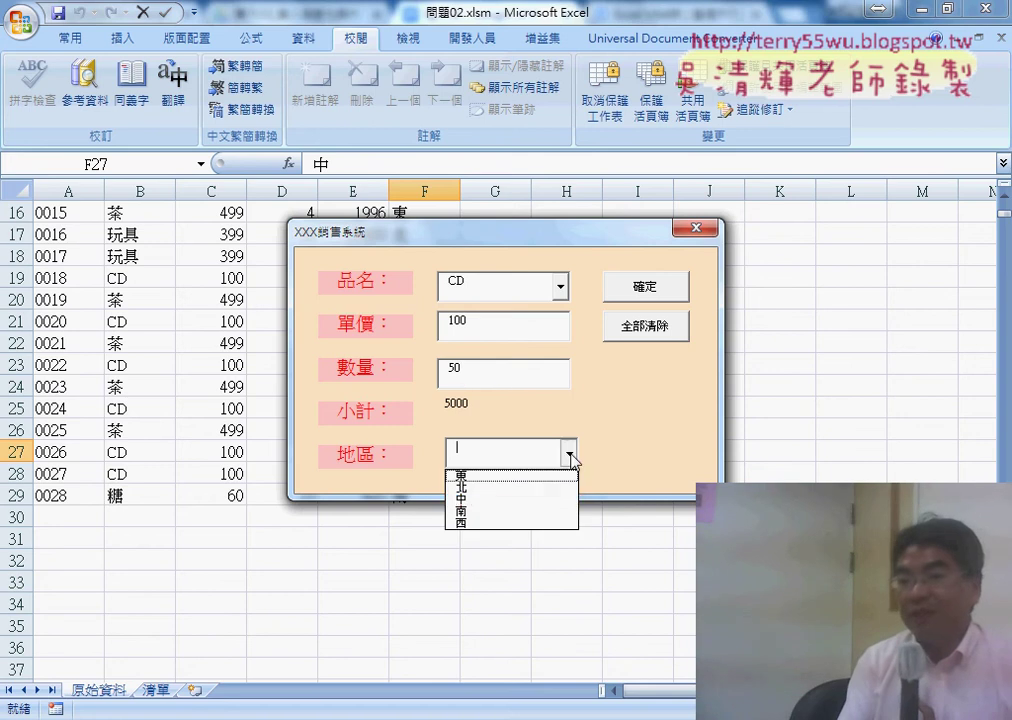
pyautogui.click(563, 502)
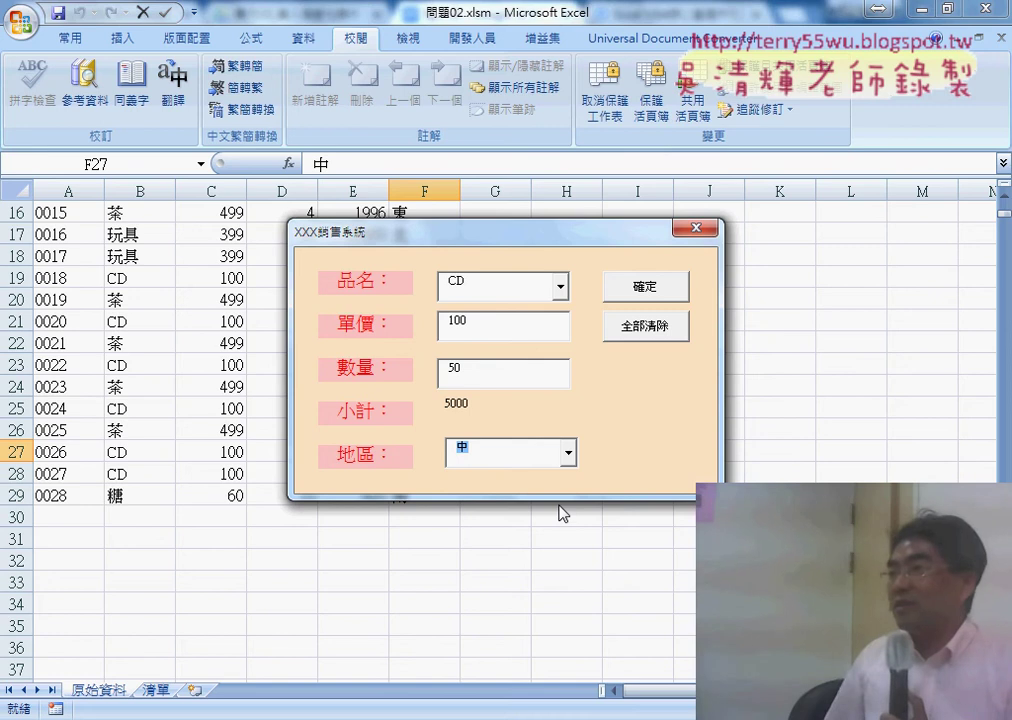
# - Move the sales form aside, then mark column A's ID sequence and the 確定 button in red
pyautogui.moveTo(556, 240); pyautogui.dragTo(773, 215)
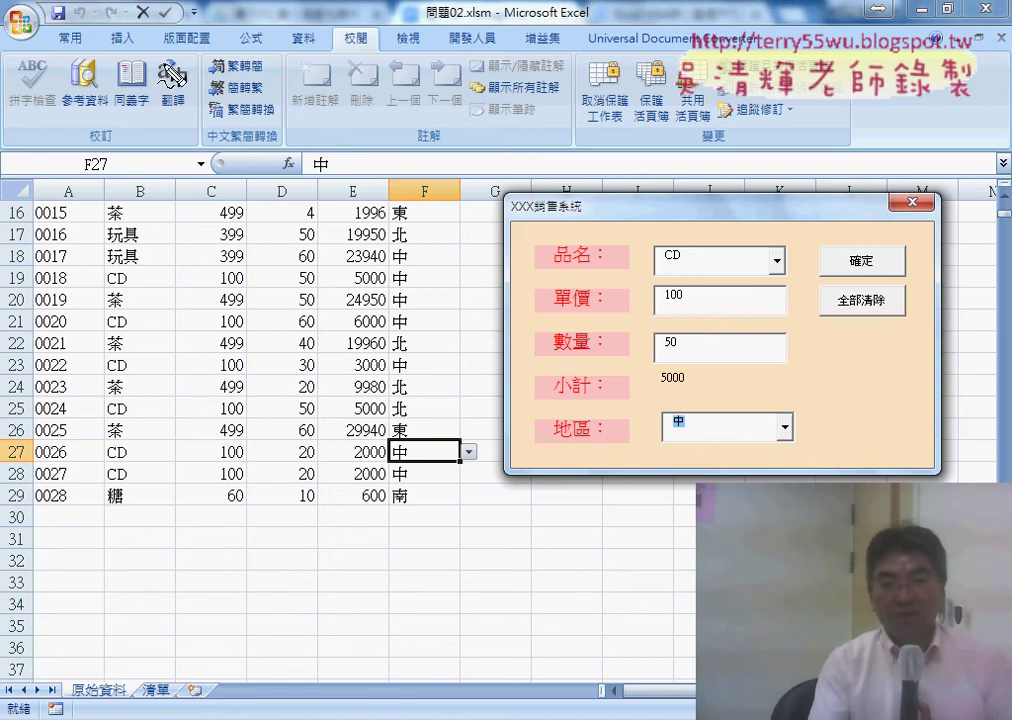
pyautogui.moveTo(66, 229); pyautogui.dragTo(80, 380)
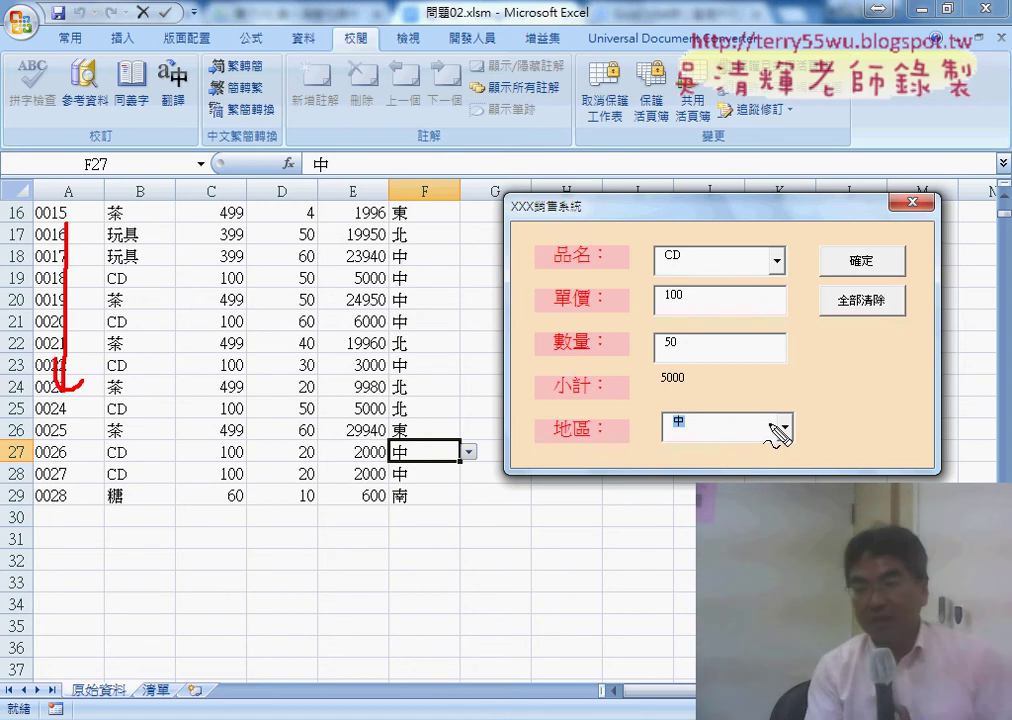
pyautogui.moveTo(868, 278); pyautogui.dragTo(852, 278)
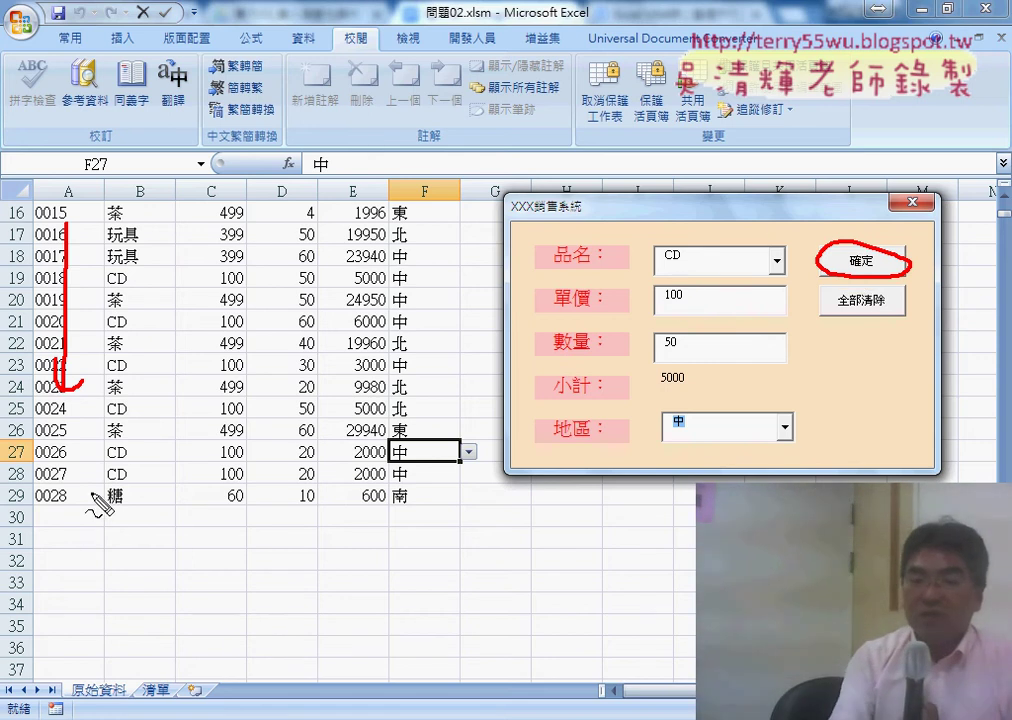
# - Mark last record 0028 in row 29, row 30 as the next row, and column B's header
pyautogui.moveTo(15, 497); pyautogui.dragTo(102, 496)
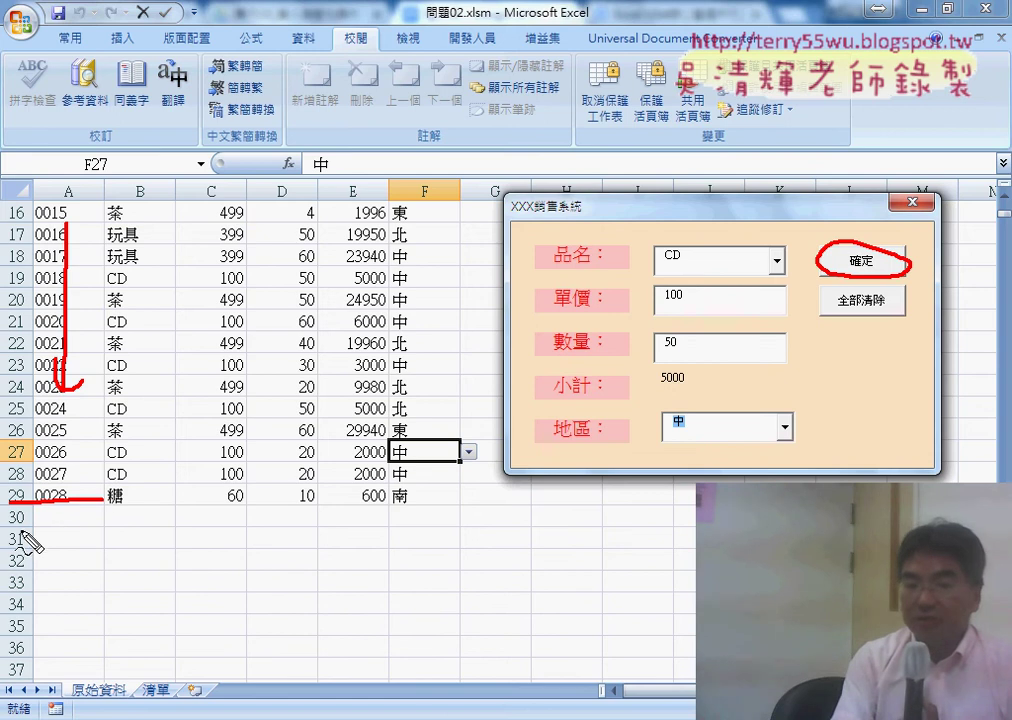
pyautogui.moveTo(88, 478); pyautogui.dragTo(104, 476)
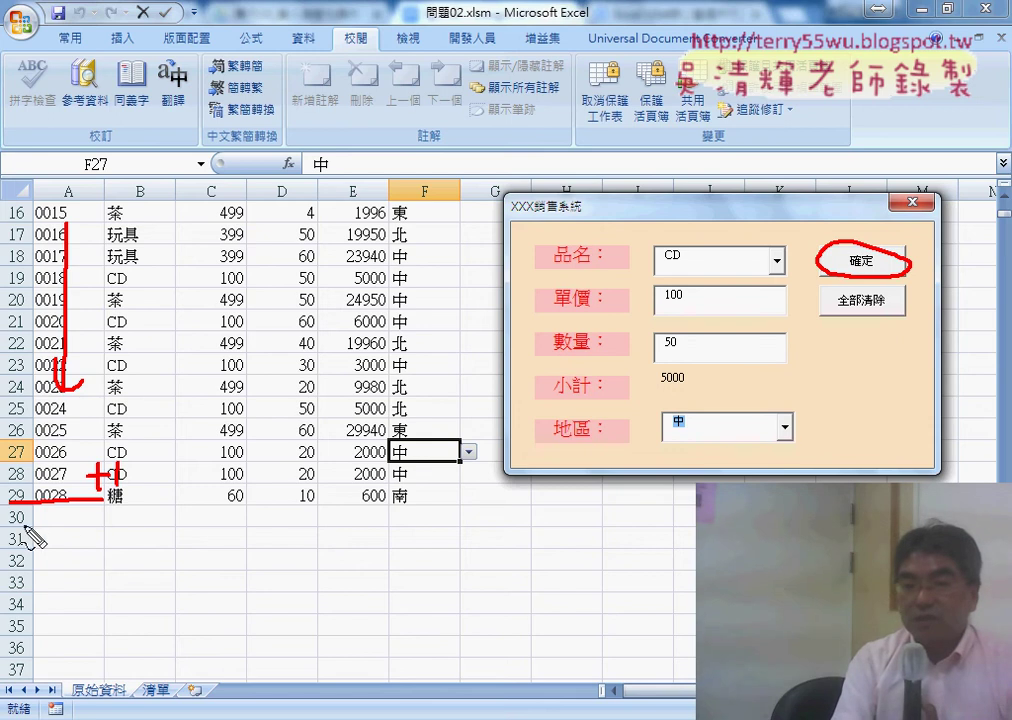
pyautogui.moveTo(12, 510); pyautogui.dragTo(31, 568)
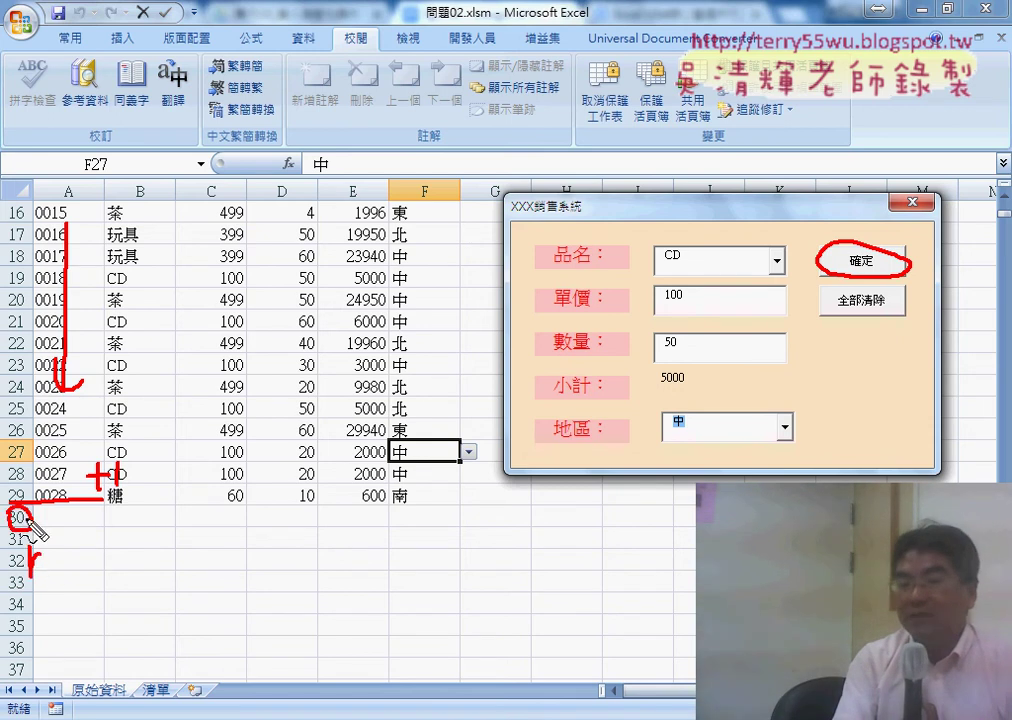
pyautogui.moveTo(150, 174); pyautogui.dragTo(155, 198)
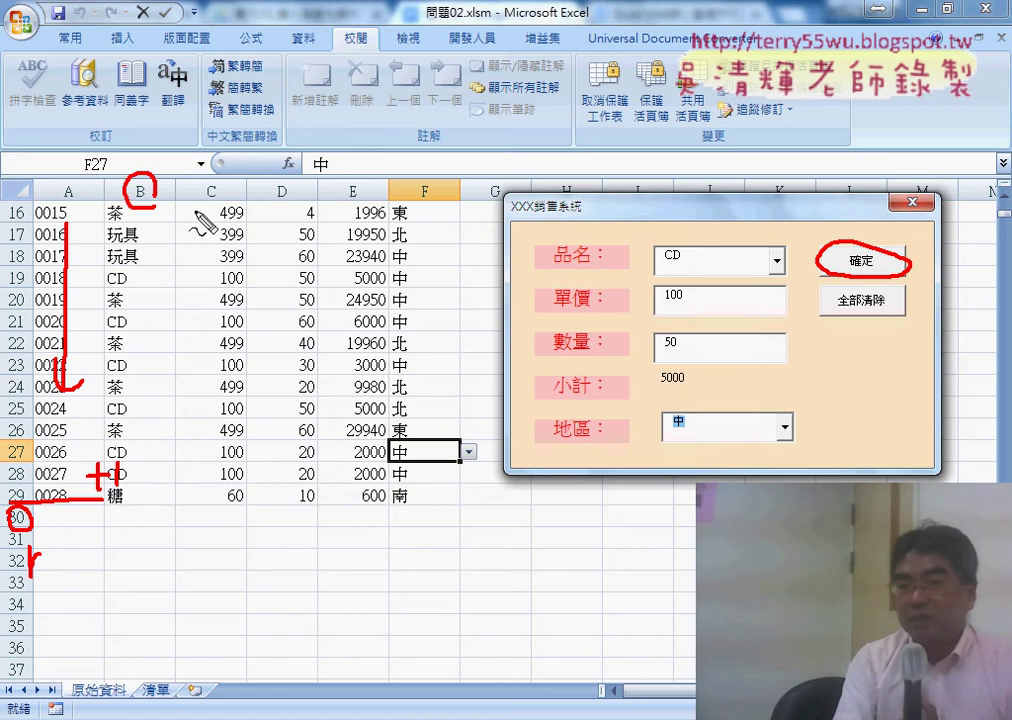
# - Circle the column F and C headers, and link form values CD and 100 to B30 and C30
pyautogui.moveTo(428, 172); pyautogui.dragTo(438, 200)
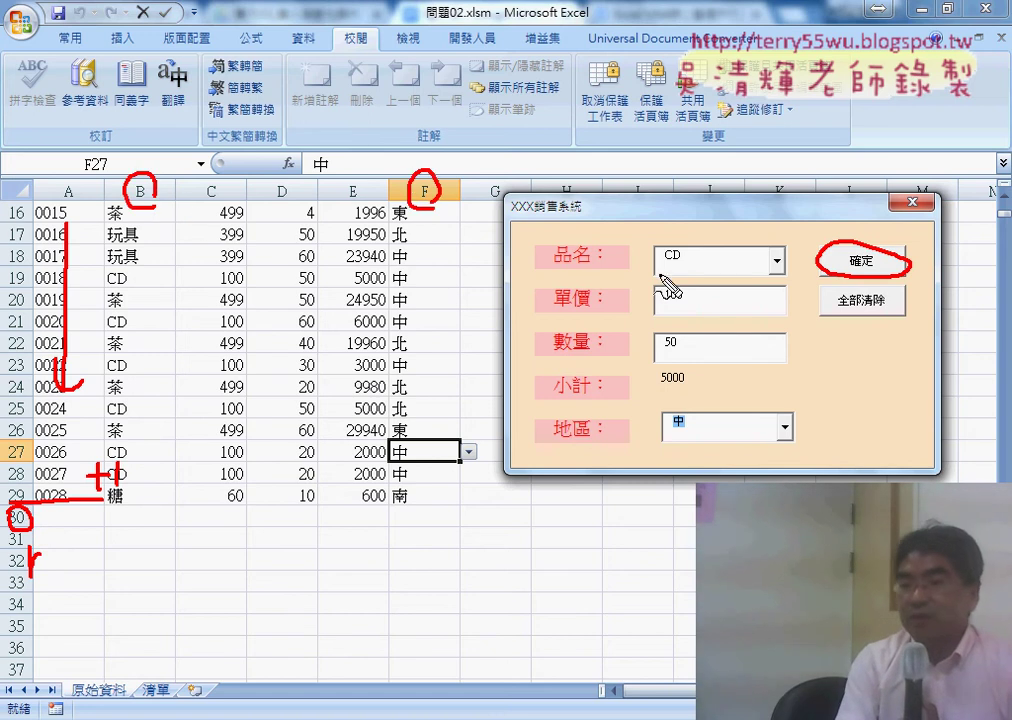
pyautogui.moveTo(706, 256); pyautogui.dragTo(698, 250)
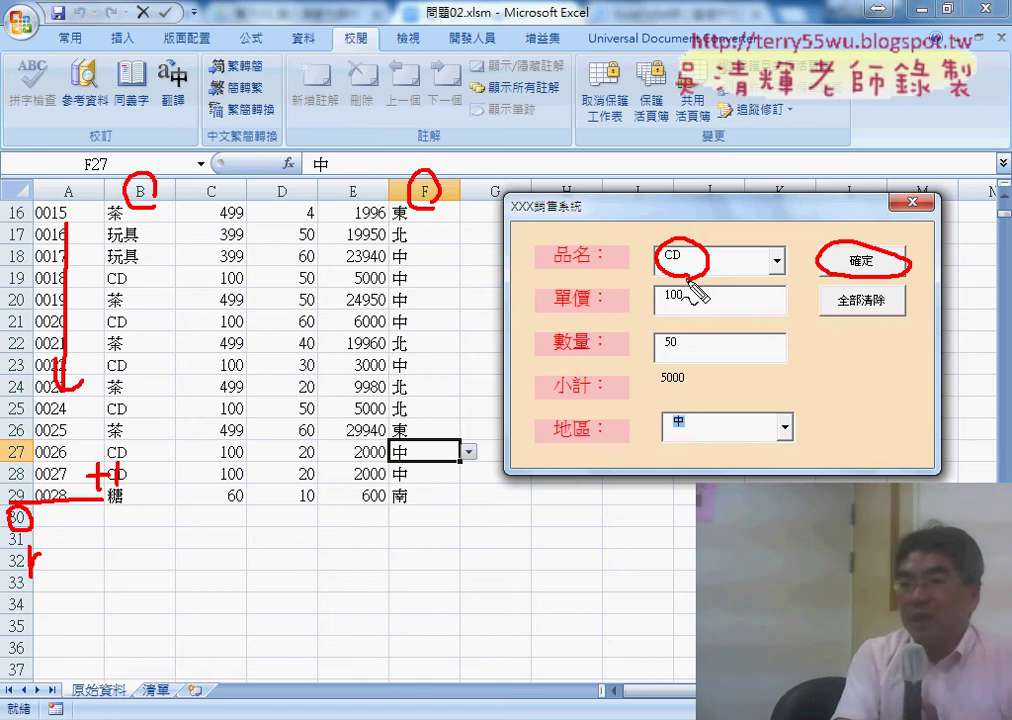
pyautogui.moveTo(690, 288); pyautogui.dragTo(728, 284)
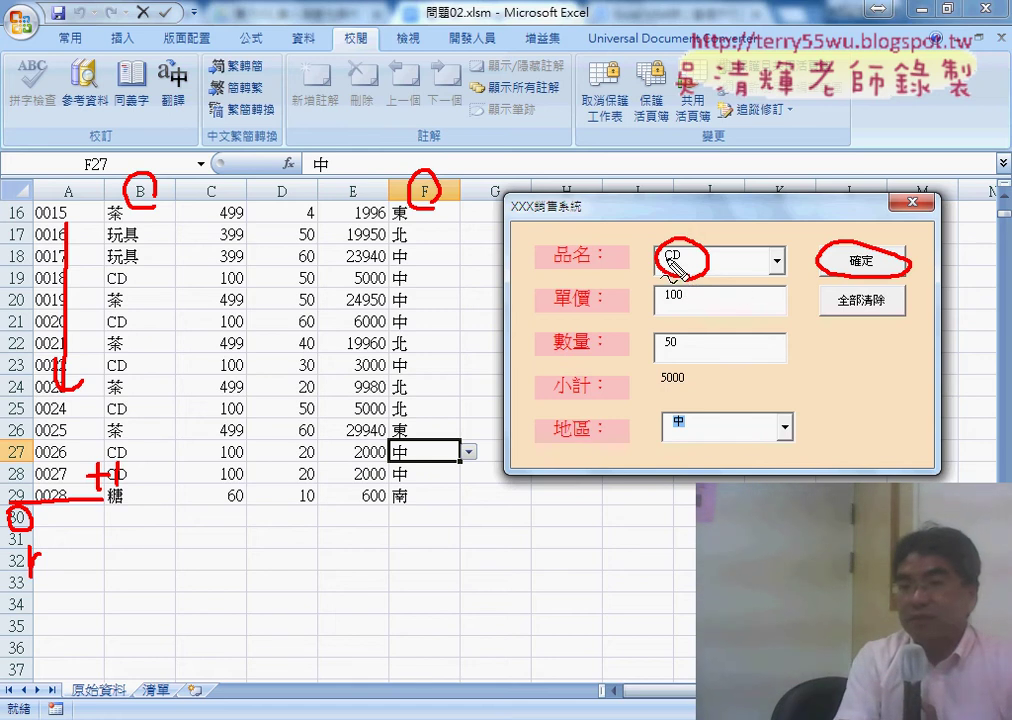
pyautogui.moveTo(145, 530); pyautogui.dragTo(155, 545)
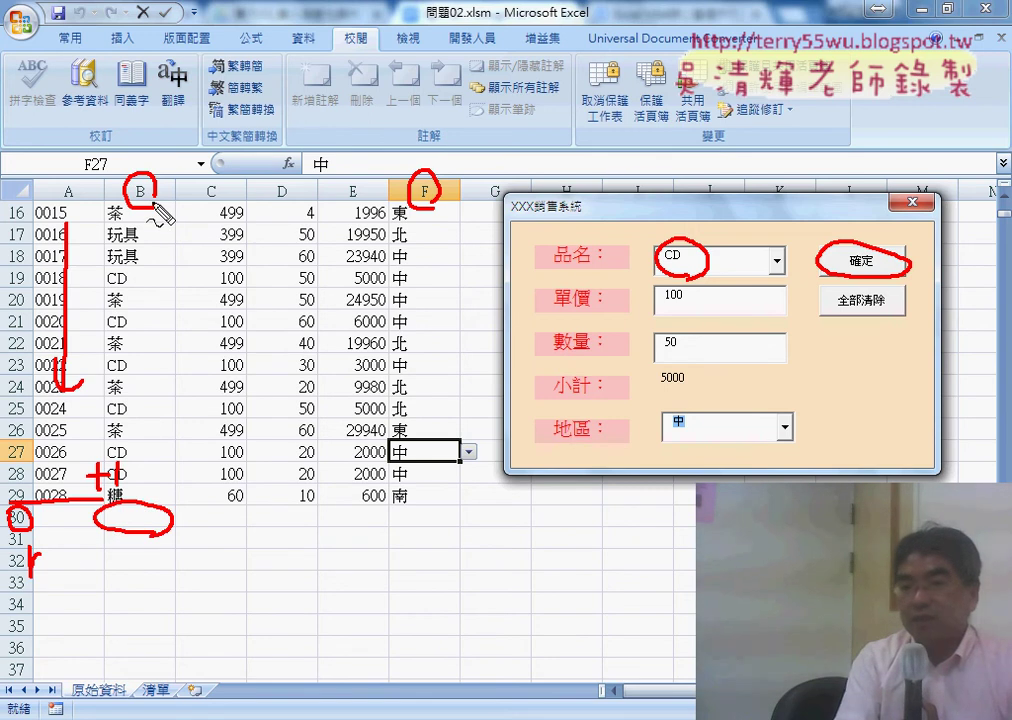
pyautogui.moveTo(698, 288); pyautogui.dragTo(690, 314)
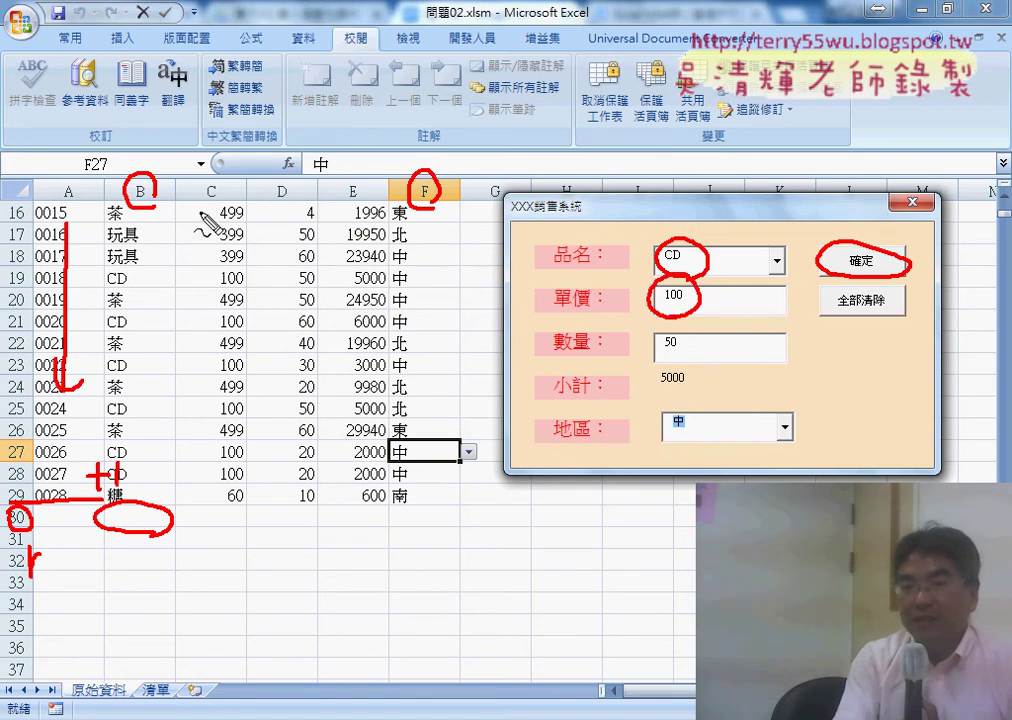
pyautogui.moveTo(214, 178); pyautogui.dragTo(200, 196)
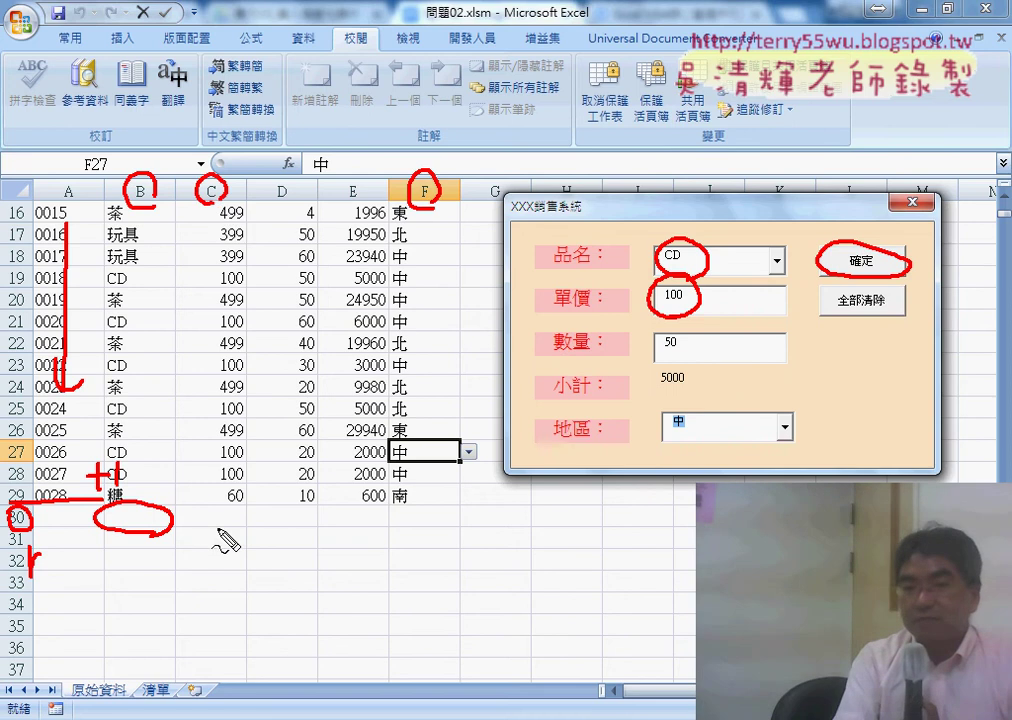
pyautogui.moveTo(230, 512); pyautogui.dragTo(235, 530)
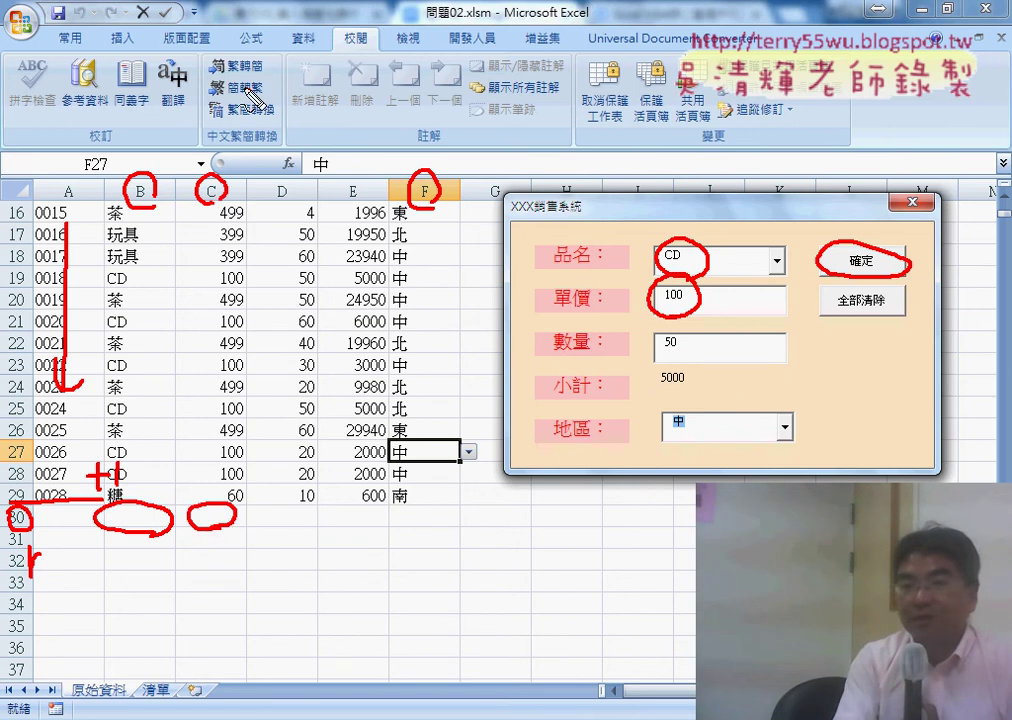
# - Write the Cells(r, …) note, circle quantity 50, and box row 30 and its ID cell
pyautogui.moveTo(248, 90)
pyautogui.mouseDown()
pyautogui.moveTo(264, 113)
pyautogui.moveTo(304, 116)
pyautogui.moveTo(316, 128)
pyautogui.moveTo(358, 105)
pyautogui.moveTo(408, 102)
pyautogui.moveTo(431, 121)
pyautogui.mouseUp()
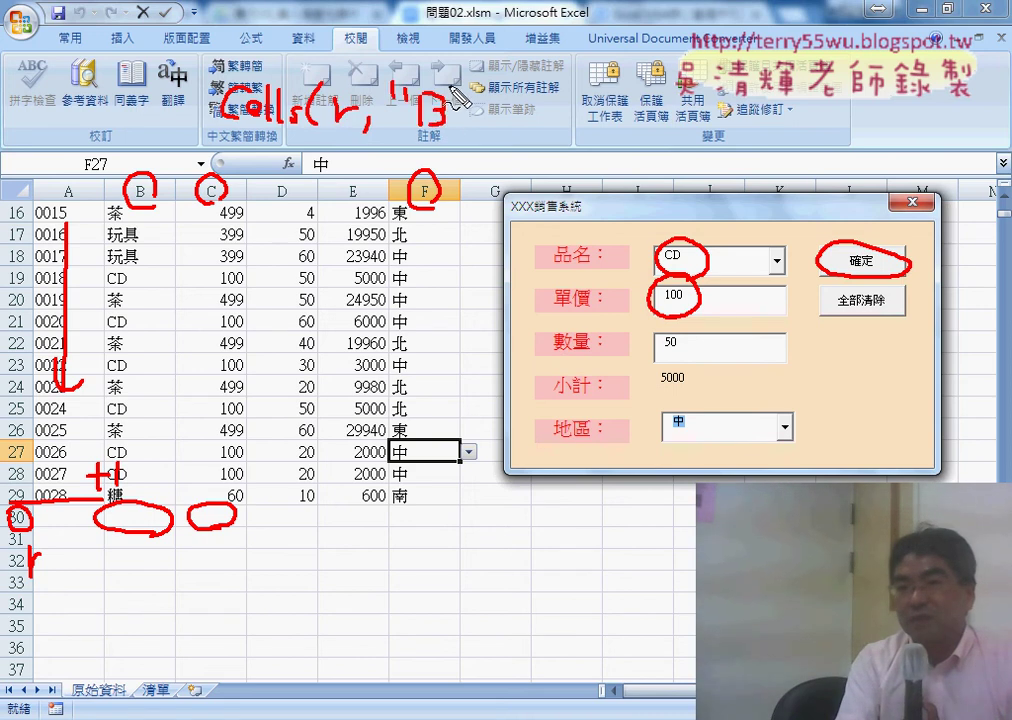
pyautogui.moveTo(472, 84)
pyautogui.mouseDown()
pyautogui.moveTo(486, 124)
pyautogui.moveTo(672, 250)
pyautogui.mouseUp()
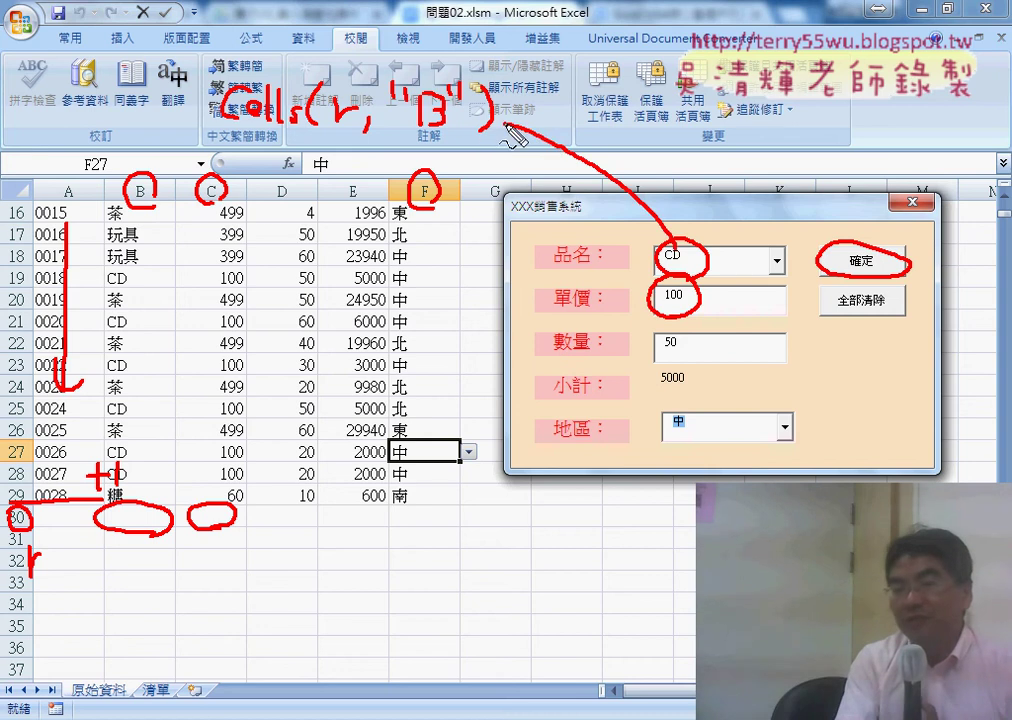
pyautogui.moveTo(524, 112)
pyautogui.mouseDown()
pyautogui.moveTo(520, 132)
pyautogui.moveTo(550, 104)
pyautogui.mouseUp()
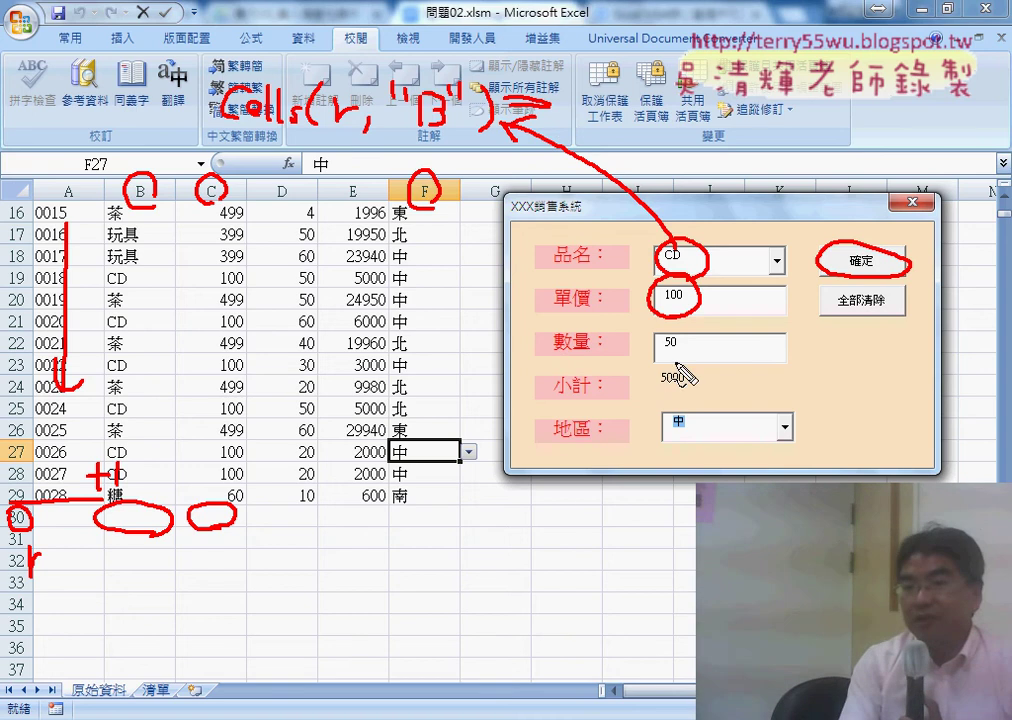
pyautogui.moveTo(668, 330)
pyautogui.mouseDown()
pyautogui.moveTo(692, 358)
pyautogui.moveTo(700, 443)
pyautogui.moveTo(490, 521)
pyautogui.moveTo(490, 530)
pyautogui.mouseUp()
pyautogui.moveTo(88, 508)
pyautogui.mouseDown()
pyautogui.moveTo(440, 490)
pyautogui.moveTo(470, 549)
pyautogui.moveTo(131, 550)
pyautogui.mouseUp()
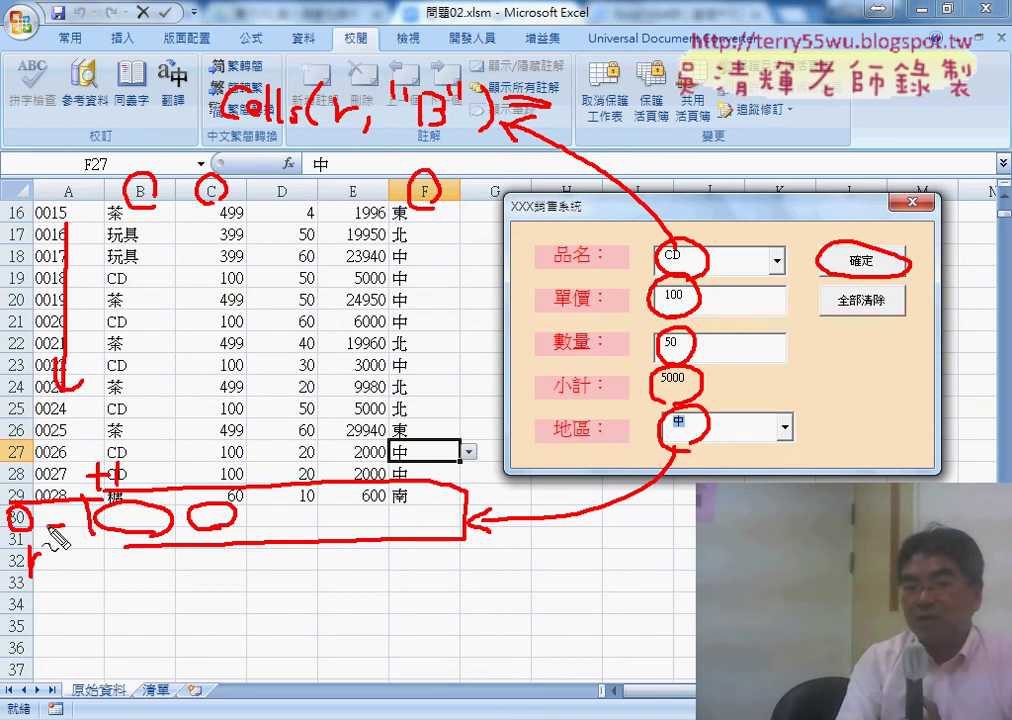
pyautogui.moveTo(55, 503); pyautogui.dragTo(50, 526)
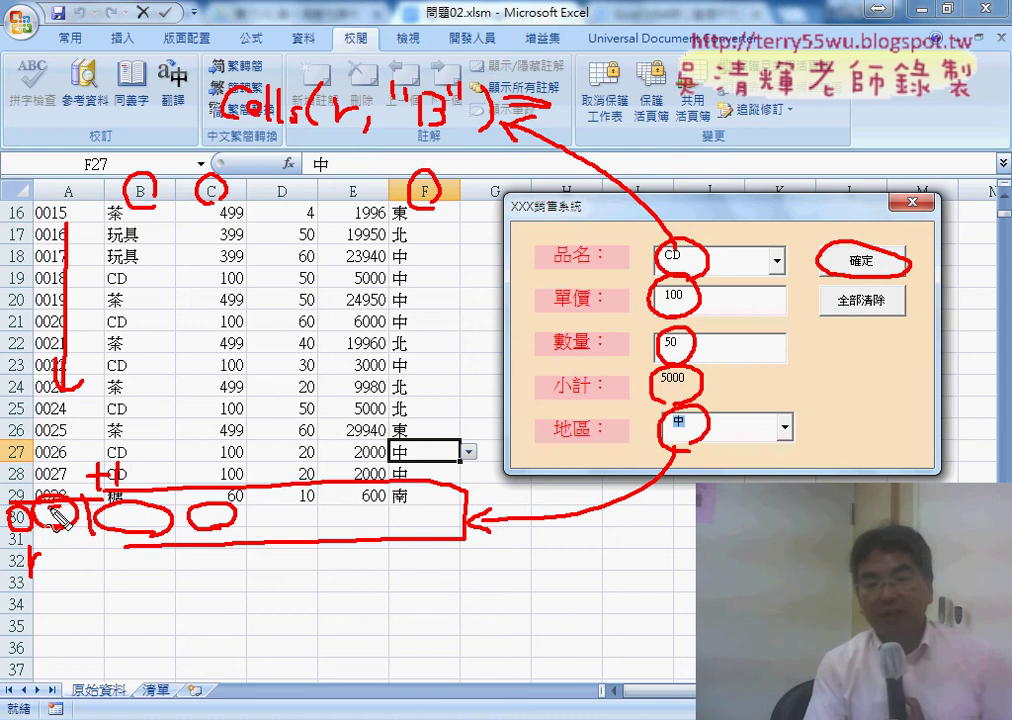
pyautogui.moveTo(57, 519); pyautogui.dragTo(78, 504)
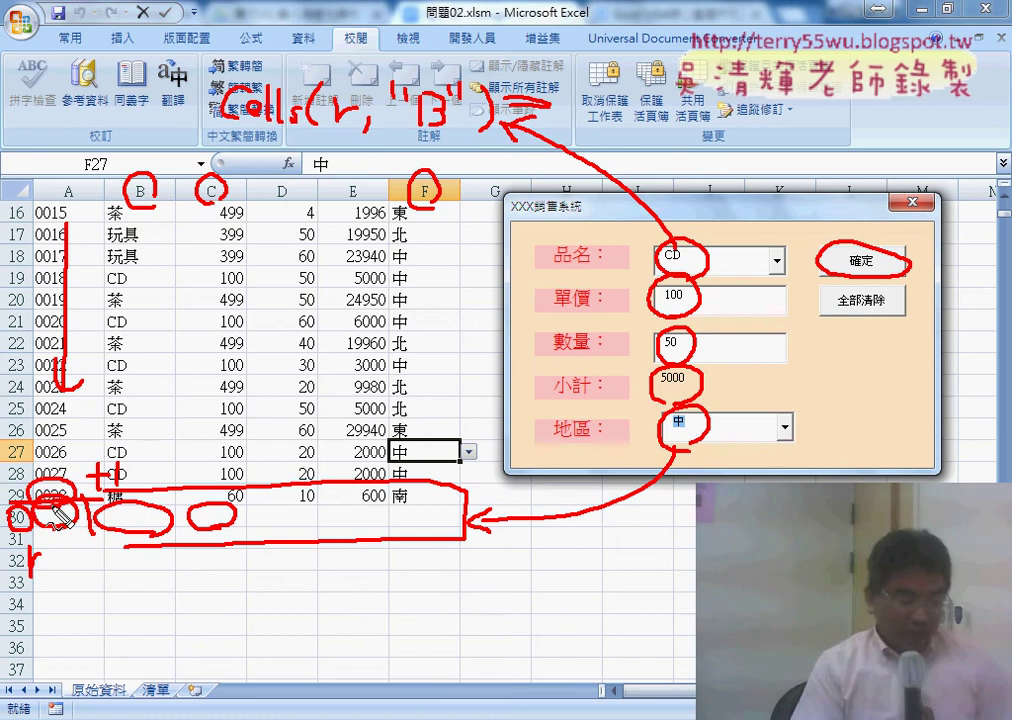
pyautogui.press('Escape')
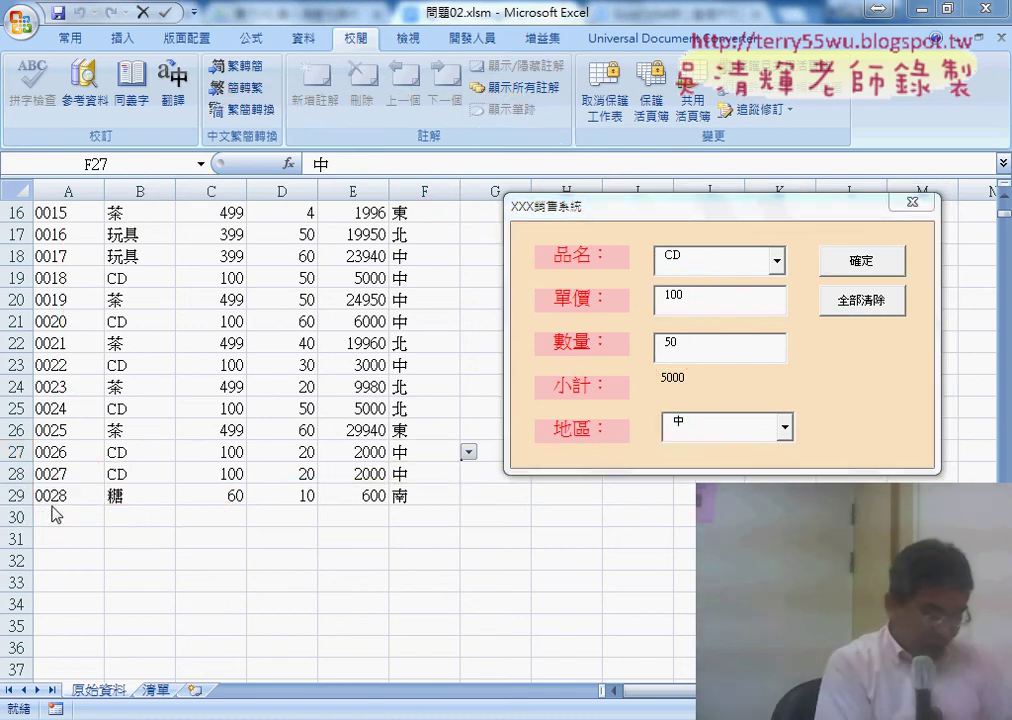
pyautogui.hotkey('ctrl', '2')
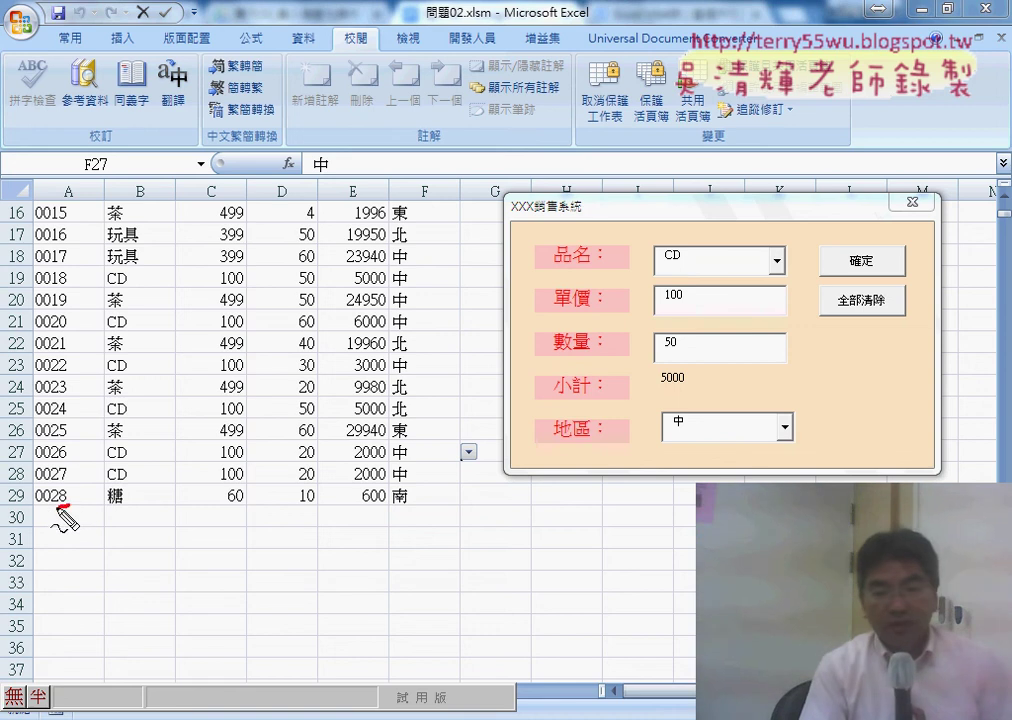
pyautogui.moveTo(60, 507)
pyautogui.mouseDown()
pyautogui.moveTo(97, 495)
pyautogui.moveTo(102, 505)
pyautogui.mouseUp()
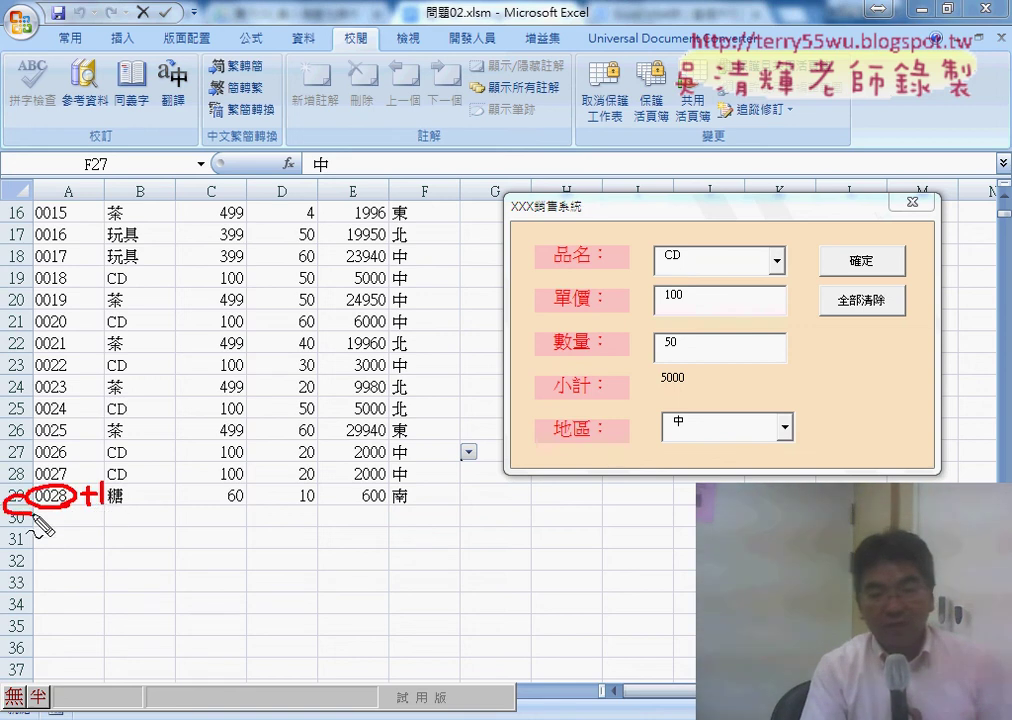
pyautogui.moveTo(34, 515); pyautogui.dragTo(95, 520)
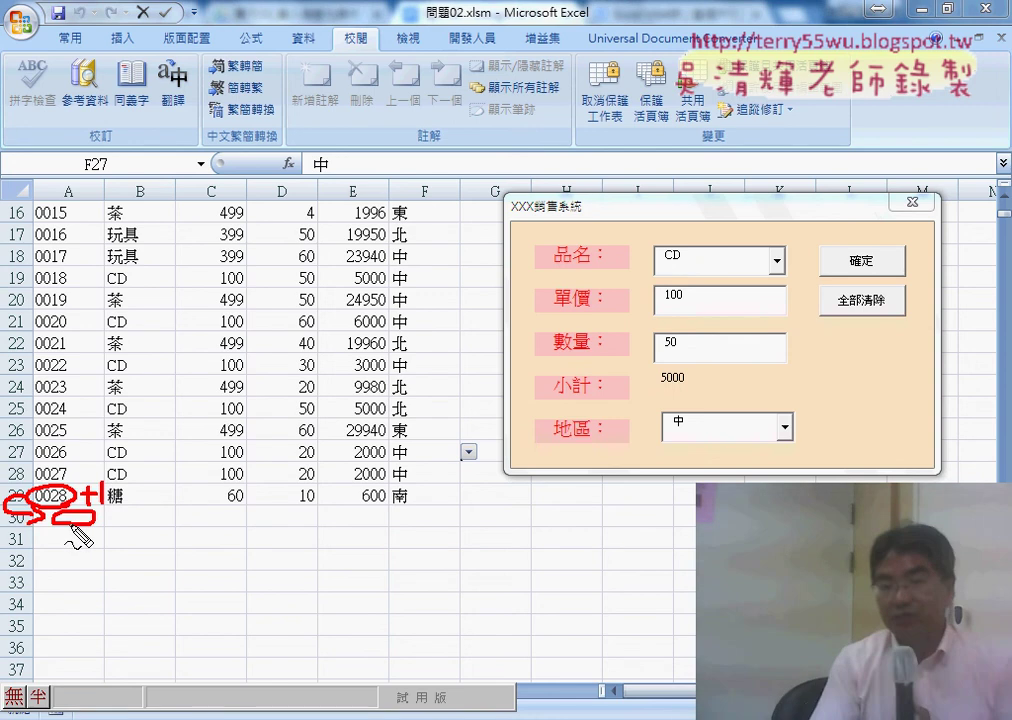
pyautogui.moveTo(88, 487); pyautogui.dragTo(97, 512)
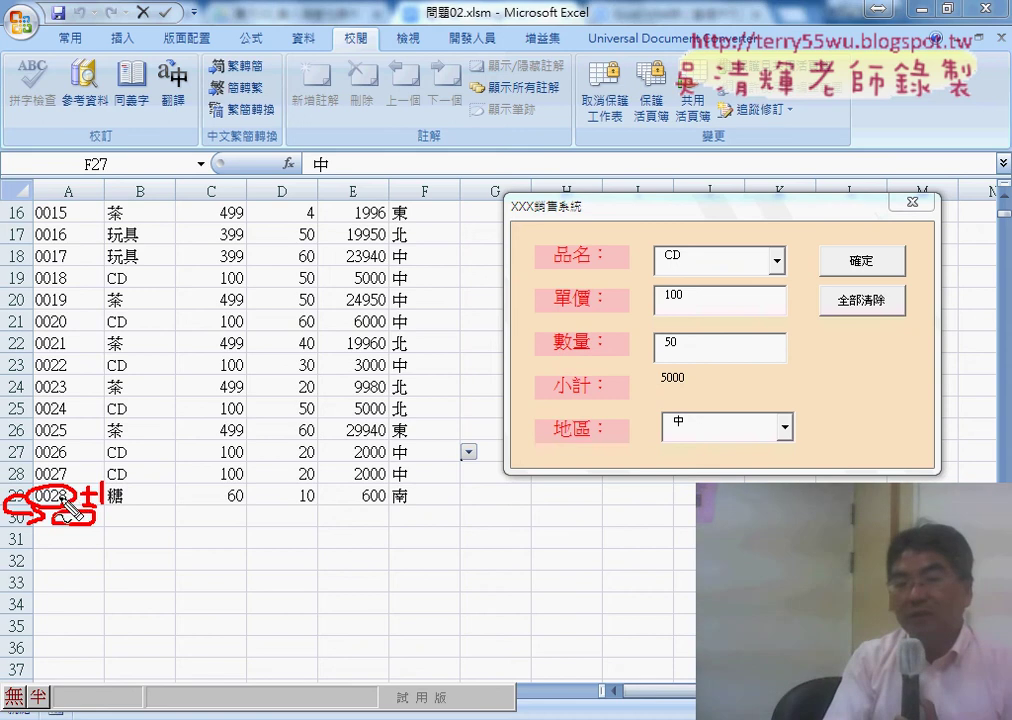
pyautogui.moveTo(44, 432)
pyautogui.mouseDown()
pyautogui.moveTo(56, 455)
pyautogui.moveTo(62, 432)
pyautogui.moveTo(100, 462)
pyautogui.moveTo(102, 441)
pyautogui.mouseUp()
pyautogui.moveTo(90, 430); pyautogui.dragTo(90, 460)
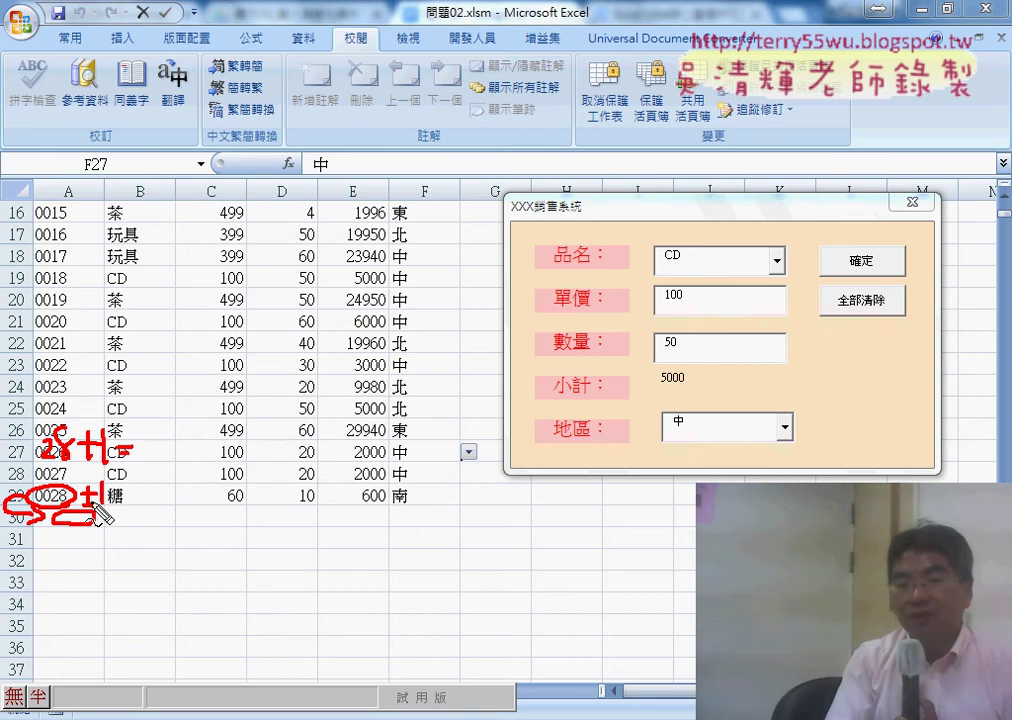
pyautogui.moveTo(141, 431)
pyautogui.mouseDown()
pyautogui.moveTo(158, 474)
pyautogui.moveTo(96, 520)
pyautogui.mouseUp()
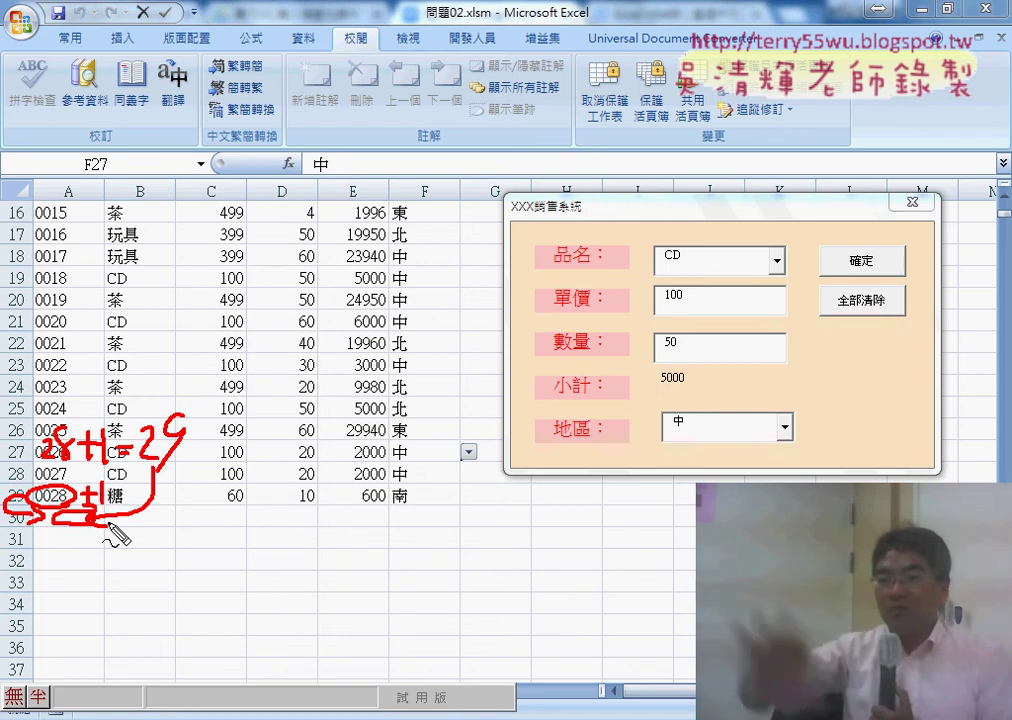
pyautogui.press('Escape')
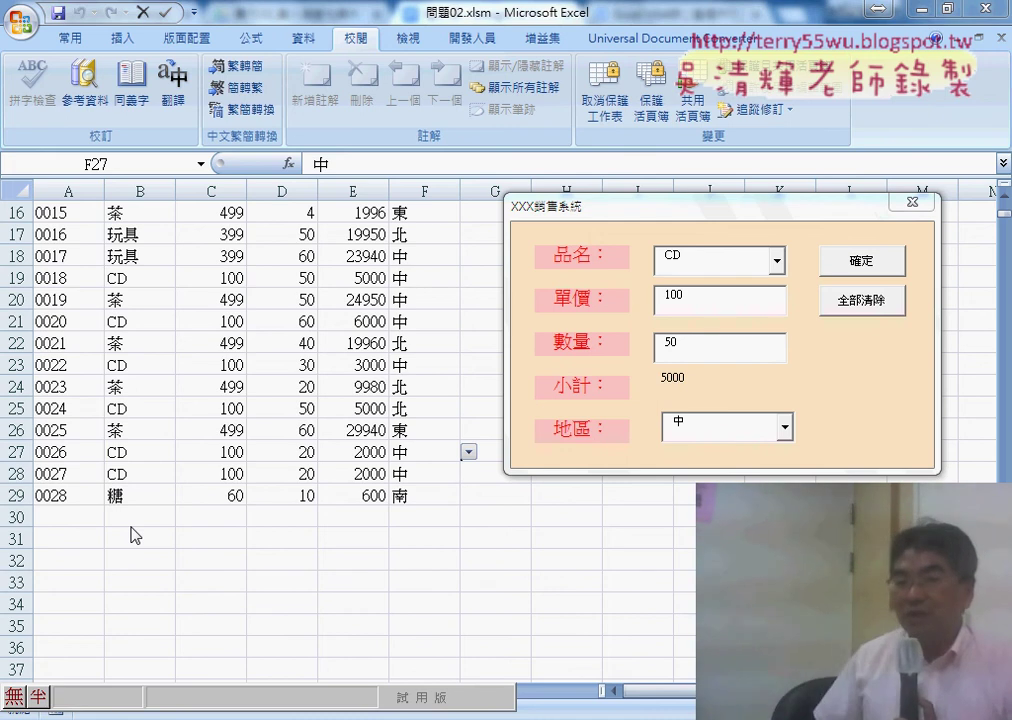
# - Submit the CD sale as record 0029, then submit 書 × 60 for region 南 as 0030
pyautogui.click(864, 270)
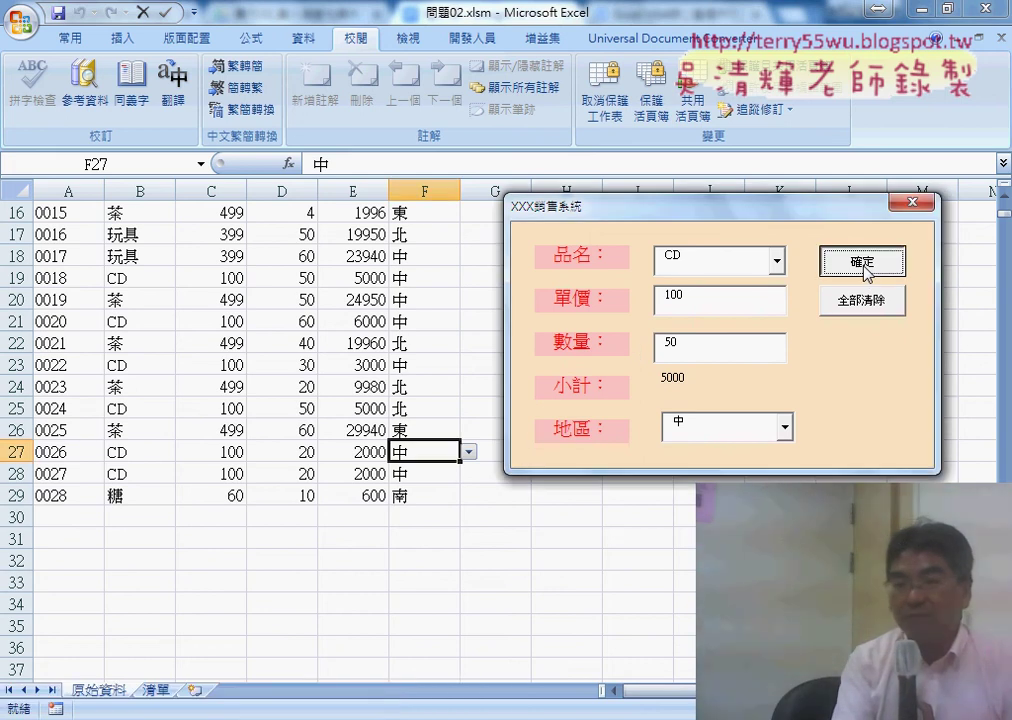
pyautogui.click(864, 268)
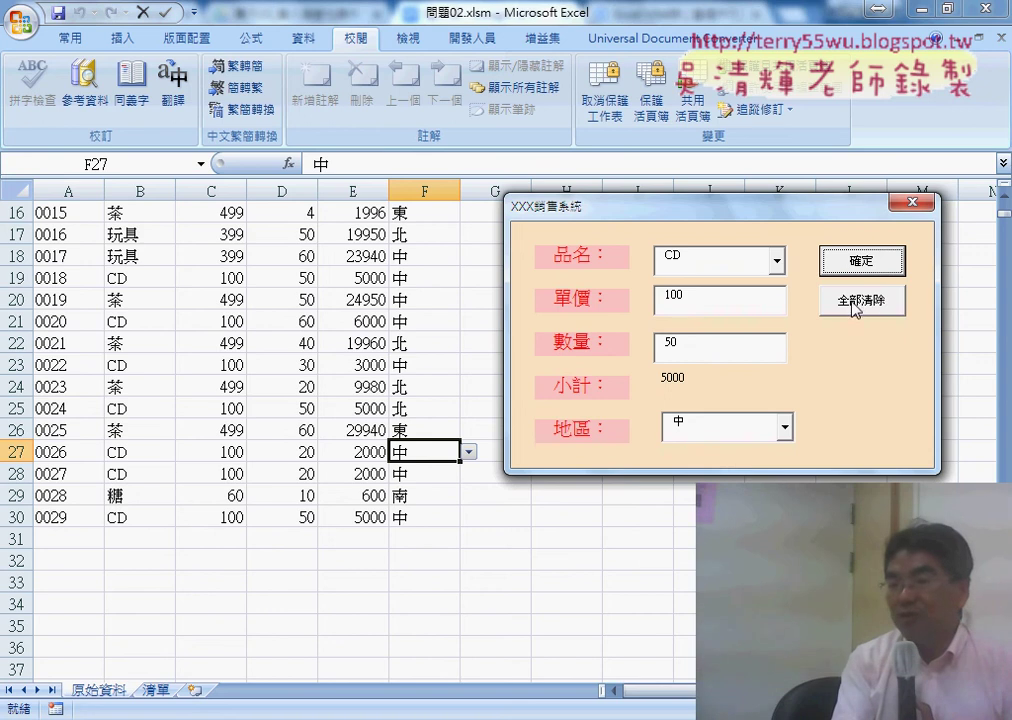
pyautogui.click(776, 261)
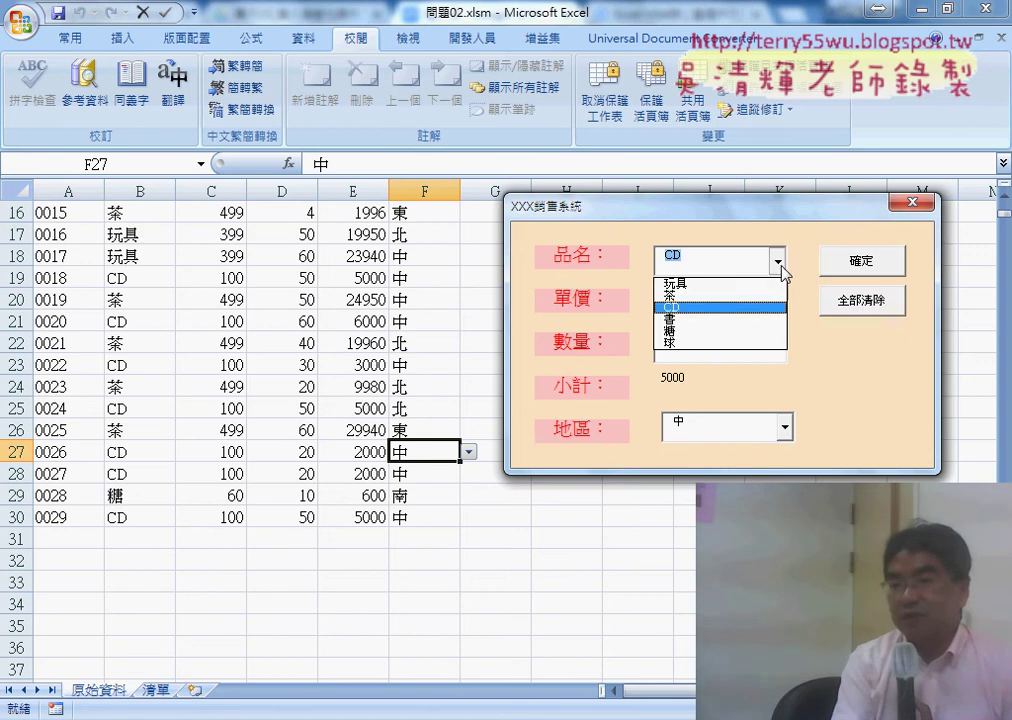
pyautogui.click(746, 333)
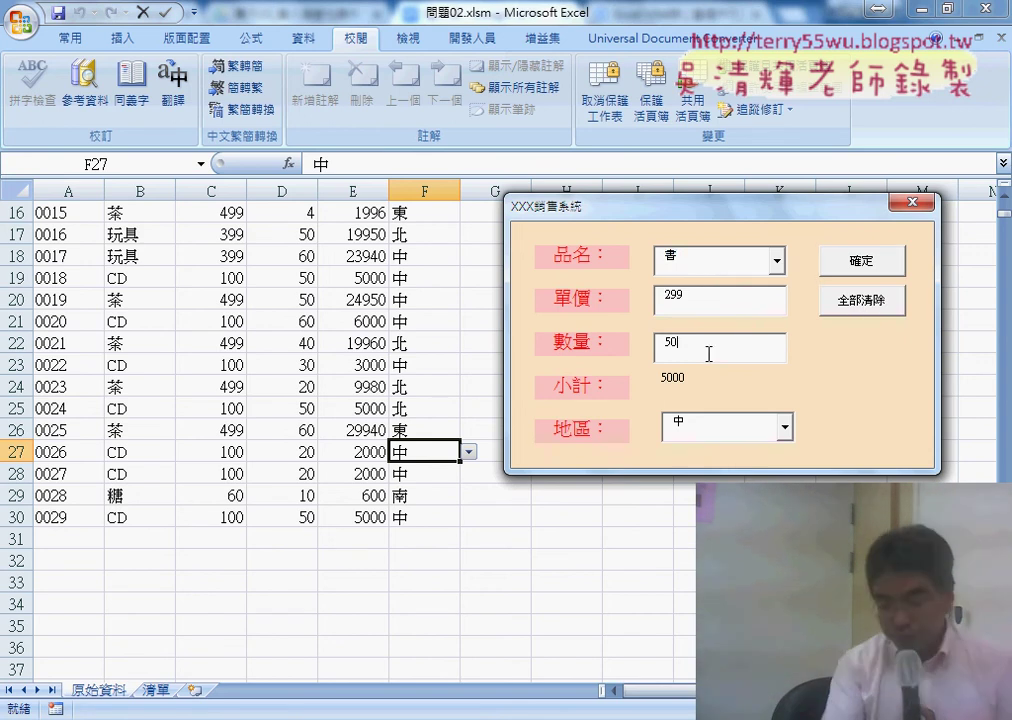
pyautogui.doubleClick(707, 350)
pyautogui.write('60')
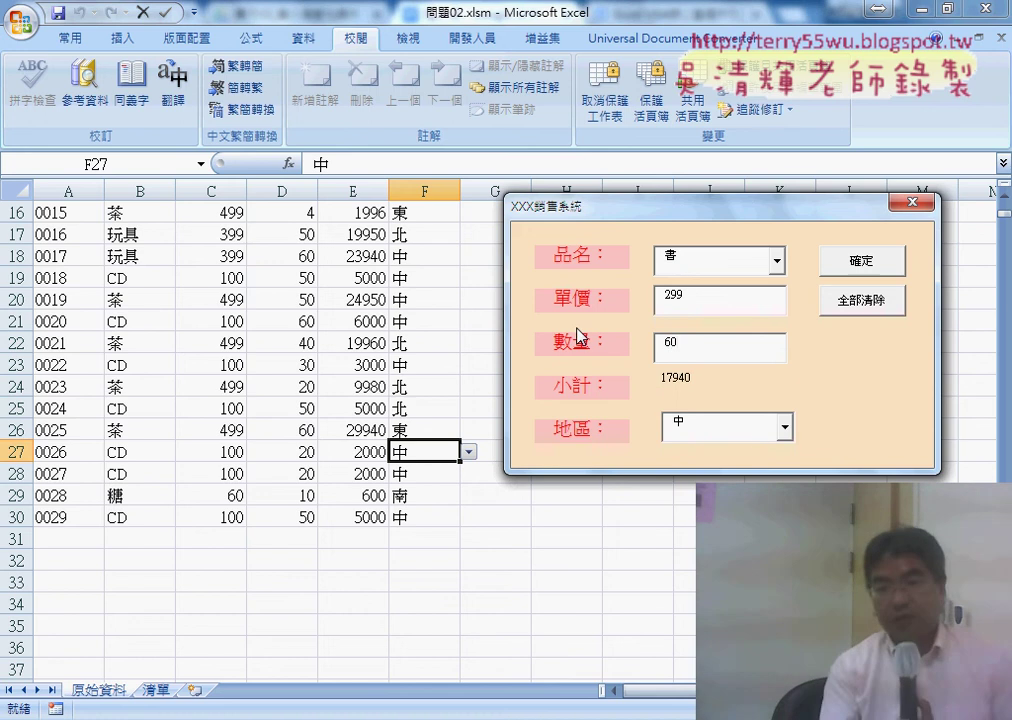
pyautogui.click(785, 428)
pyautogui.click(675, 487)
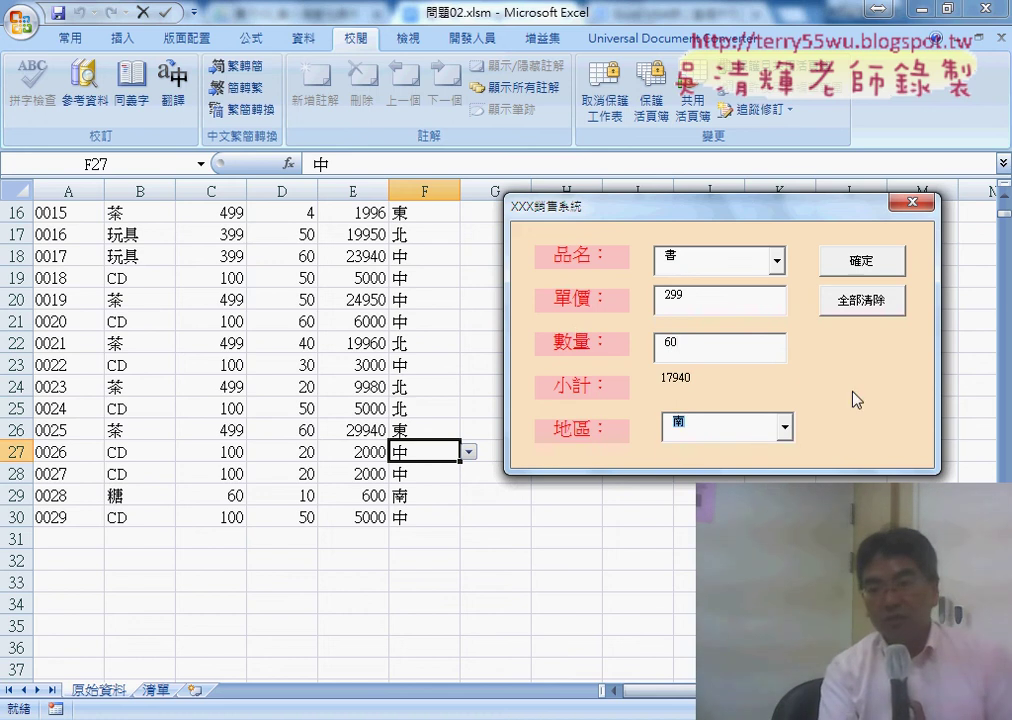
pyautogui.click(864, 261)
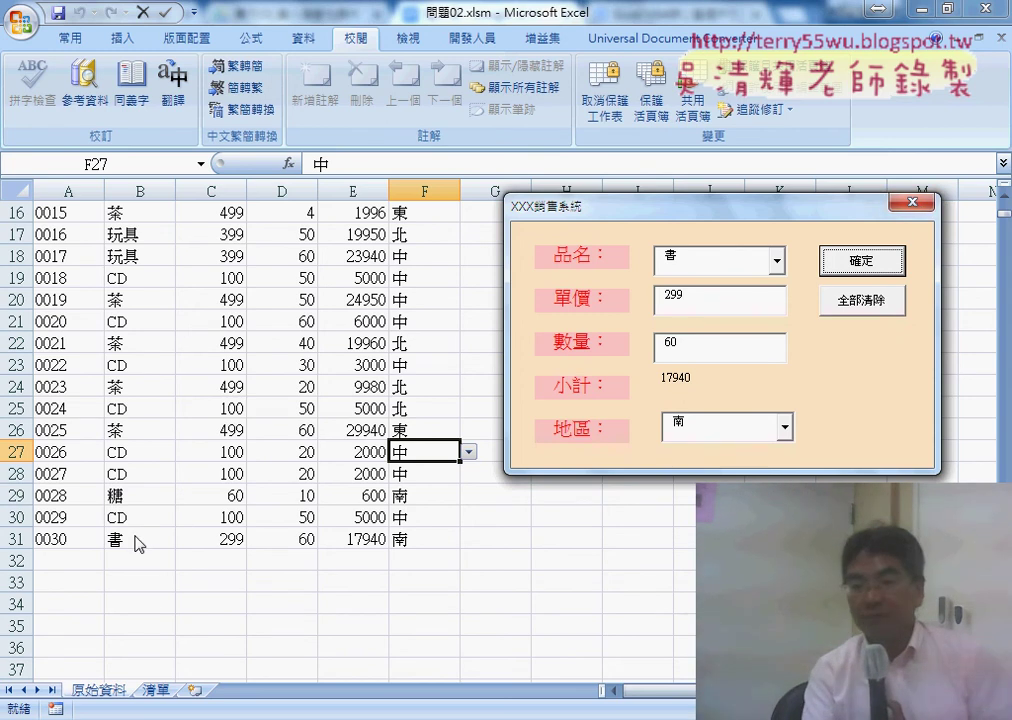
pyautogui.doubleClick(707, 346)
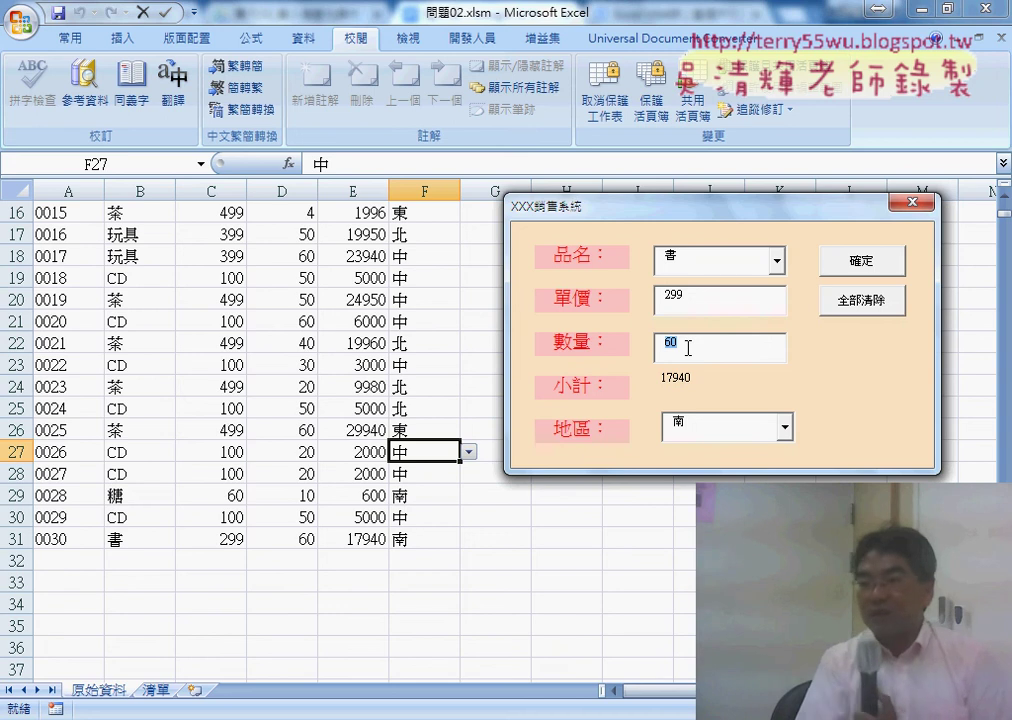
# - Close the running form, select the quantity box txtC, and enlarge the Properties list
pyautogui.click(910, 205)
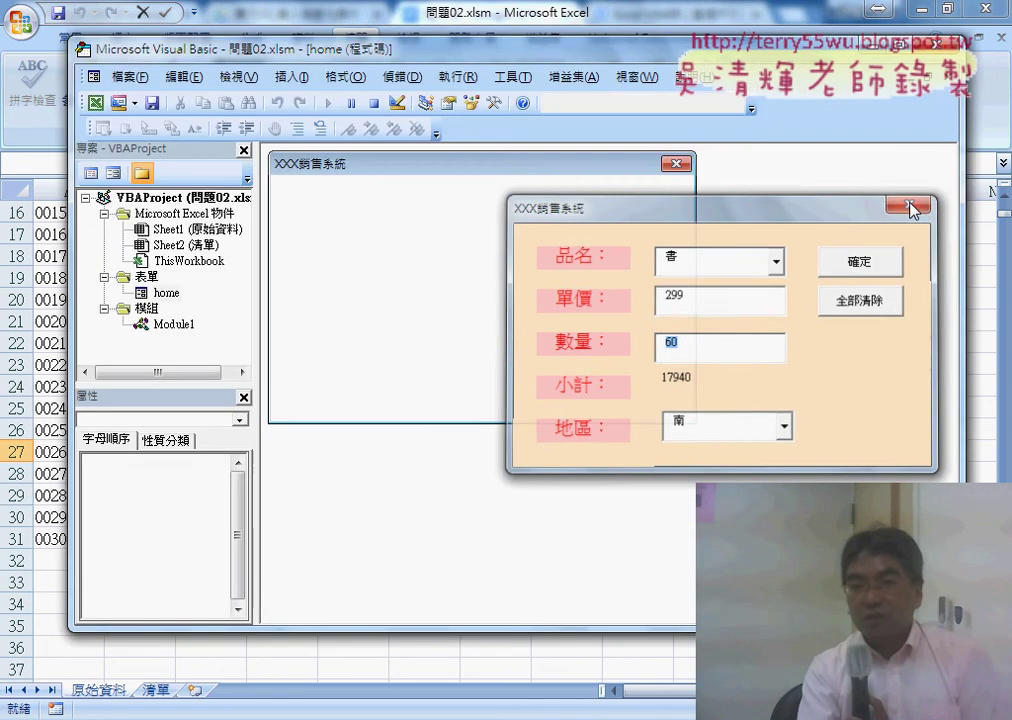
pyautogui.click(478, 312)
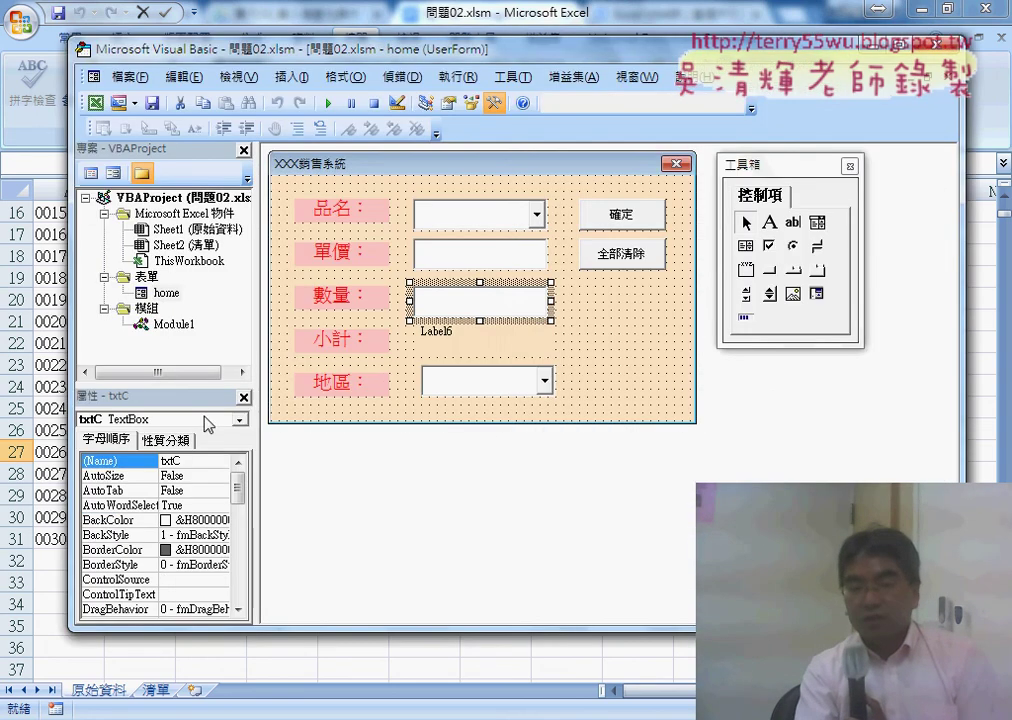
pyautogui.moveTo(113, 386); pyautogui.dragTo(113, 339)
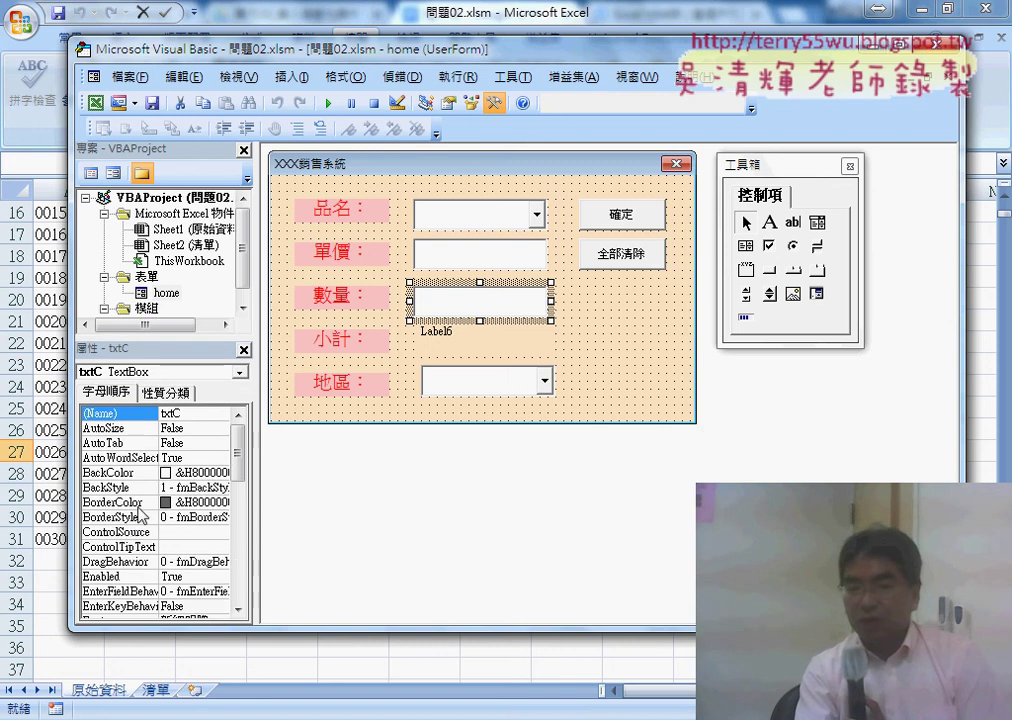
pyautogui.moveTo(238, 445); pyautogui.dragTo(242, 518)
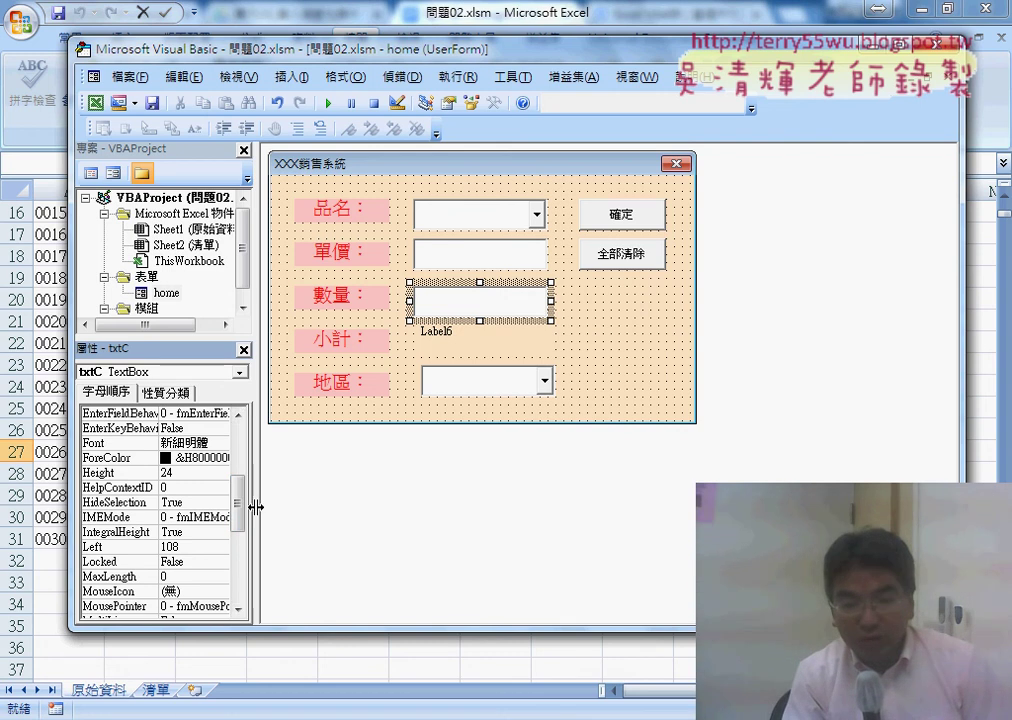
# - Widen the panes, scroll through txtC's properties, then select the home UserForm
pyautogui.moveTo(256, 507); pyautogui.dragTo(330, 510)
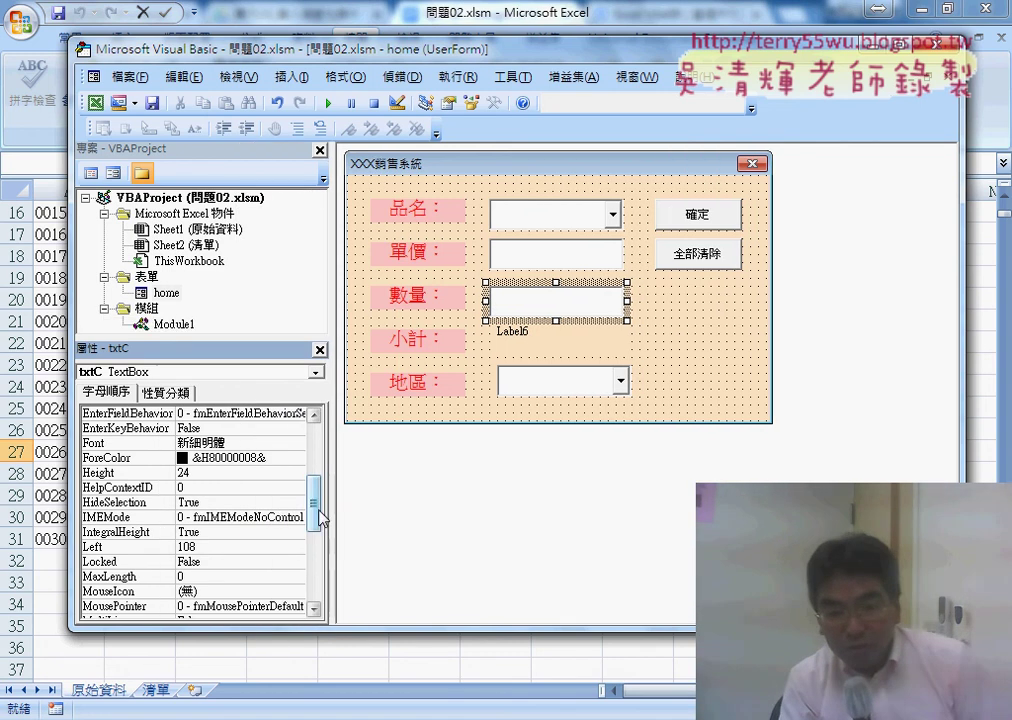
pyautogui.scroll(-1, 317, 525)
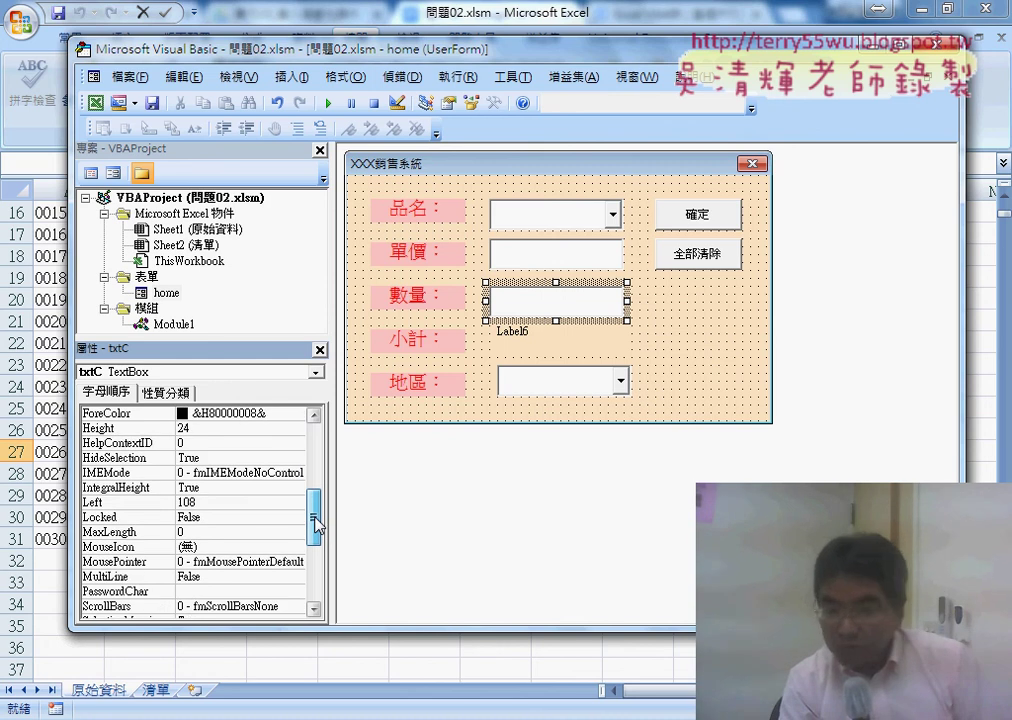
pyautogui.moveTo(317, 525)
pyautogui.mouseDown()
pyautogui.moveTo(314, 565)
pyautogui.moveTo(321, 458)
pyautogui.mouseUp()
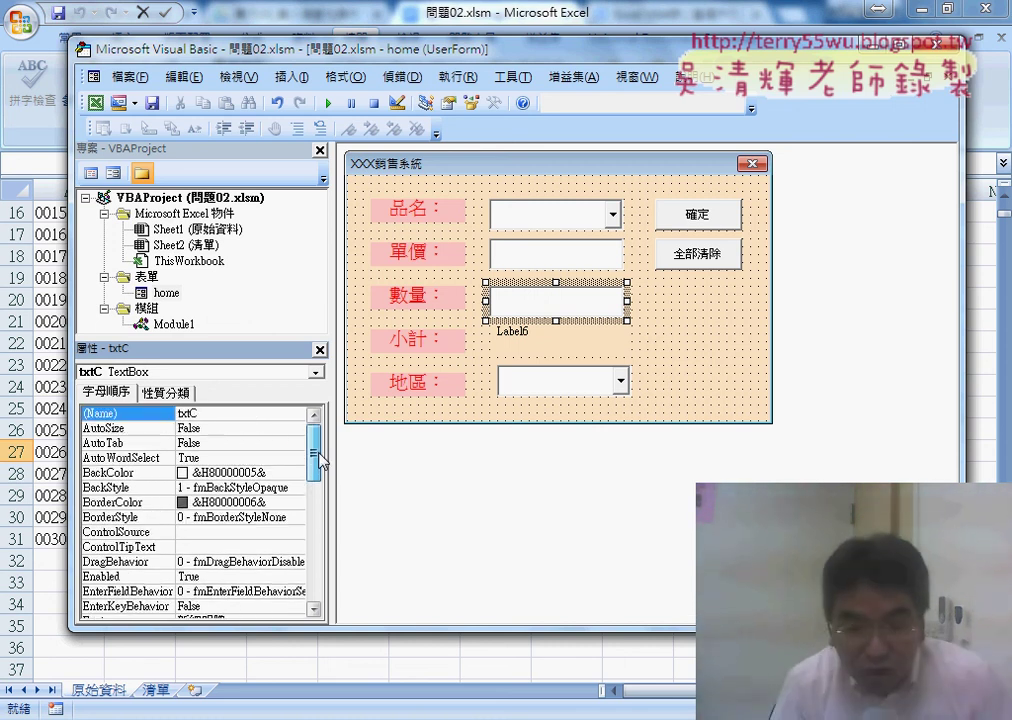
pyautogui.moveTo(320, 458); pyautogui.dragTo(316, 500)
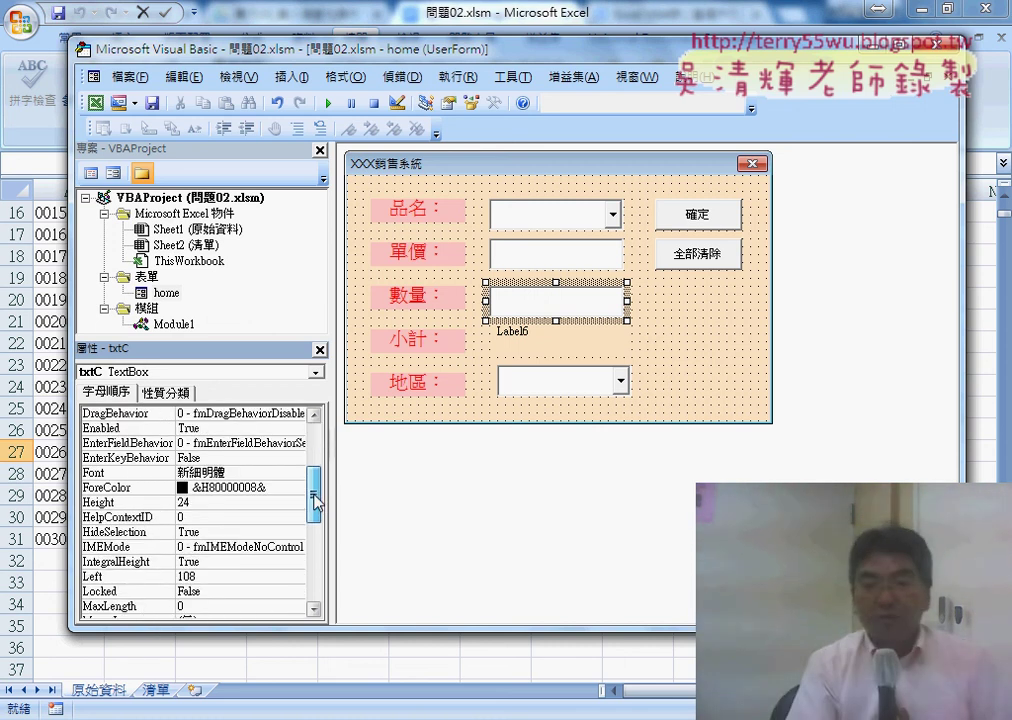
pyautogui.click(677, 351)
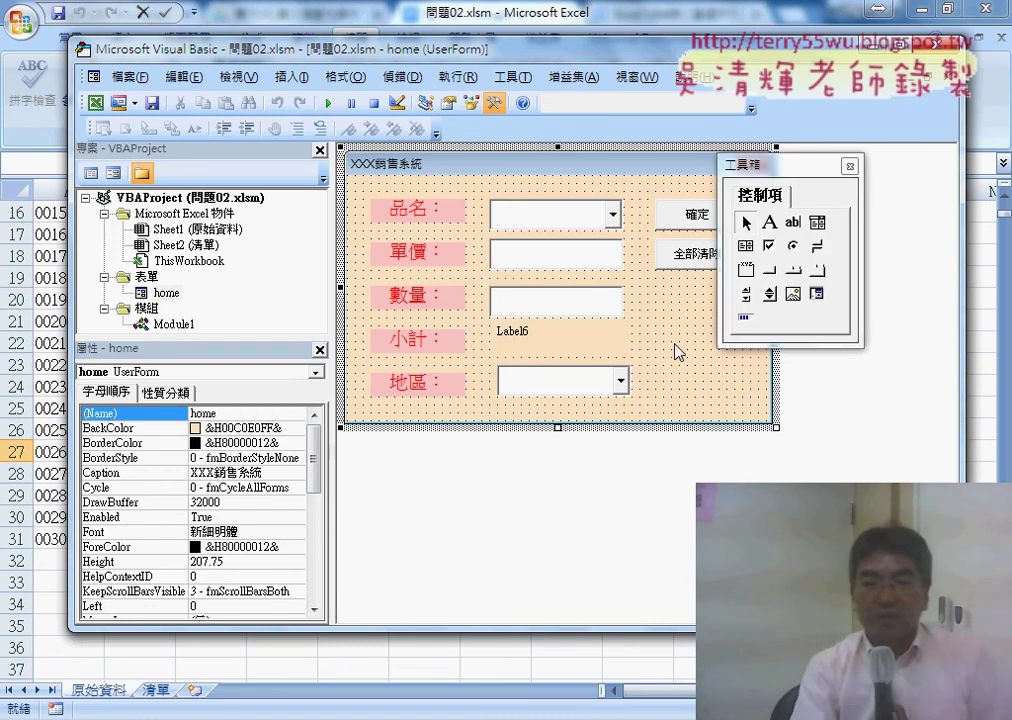
# - Open the 確定 button's cmdA_Click code and highlight its last-row lookup expression
pyautogui.doubleClick(705, 220)
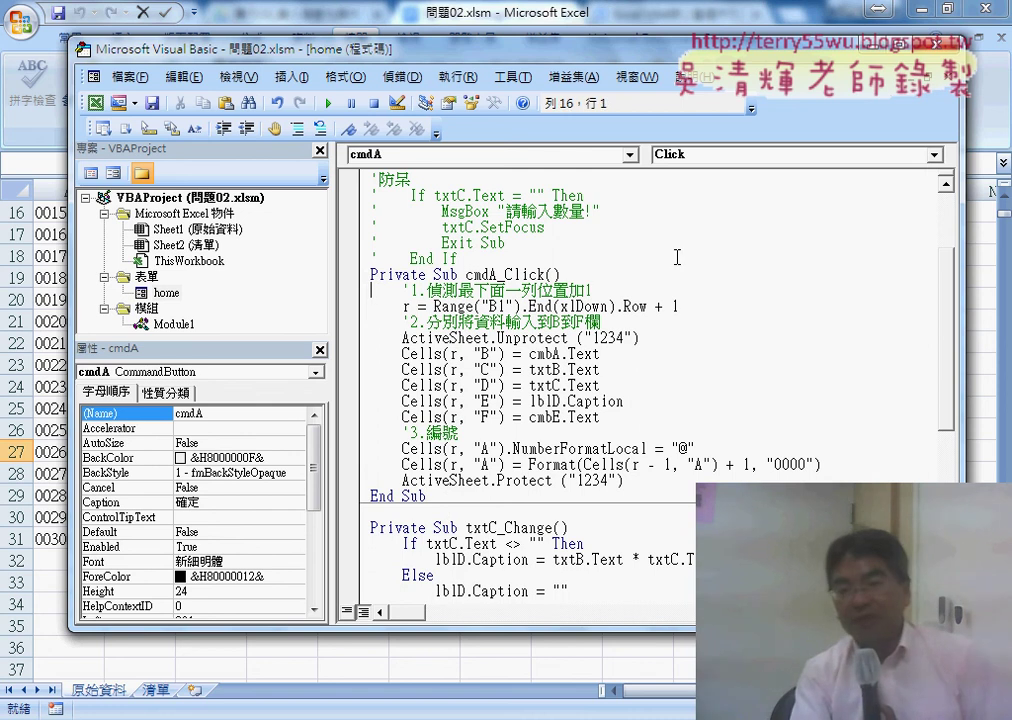
pyautogui.moveTo(439, 498); pyautogui.dragTo(372, 285)
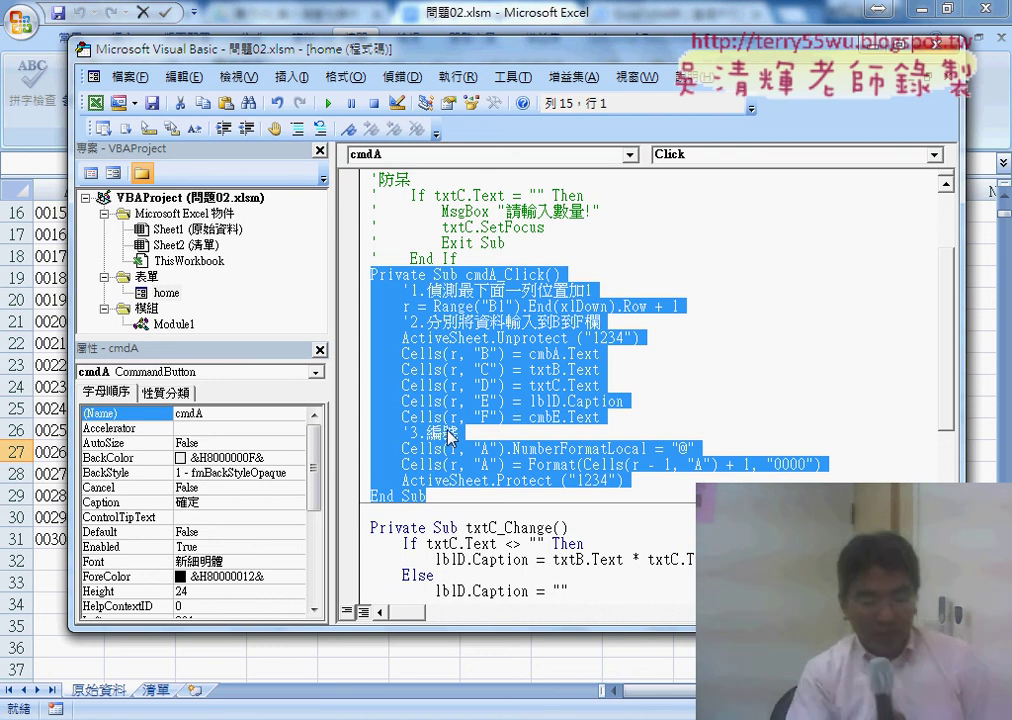
pyautogui.click(453, 287)
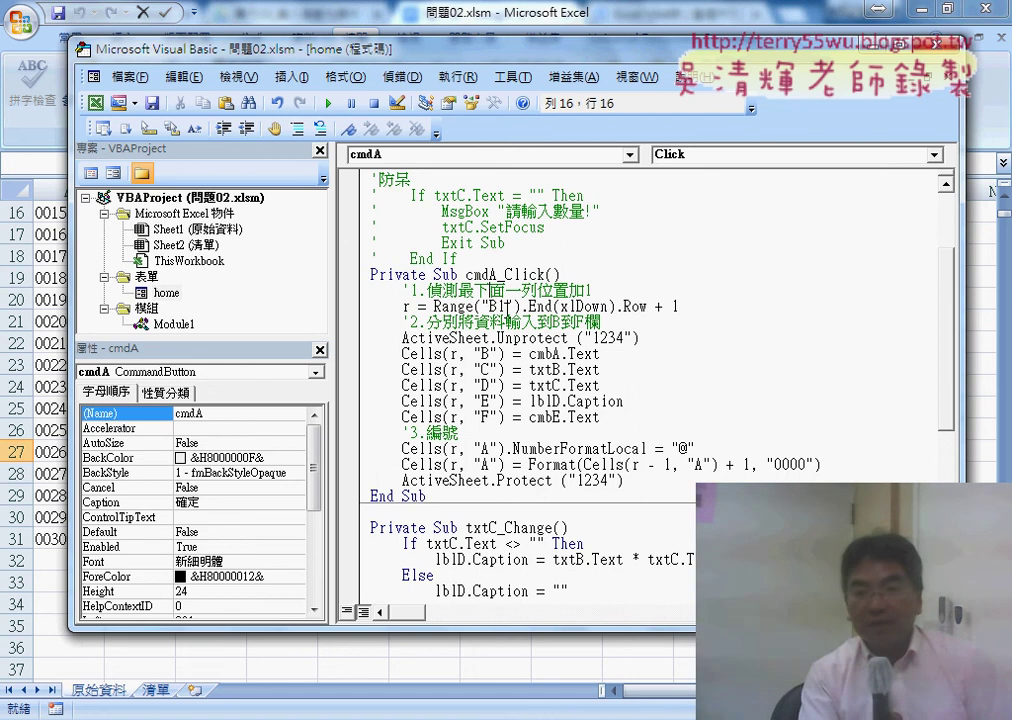
pyautogui.moveTo(650, 307); pyautogui.dragTo(481, 307)
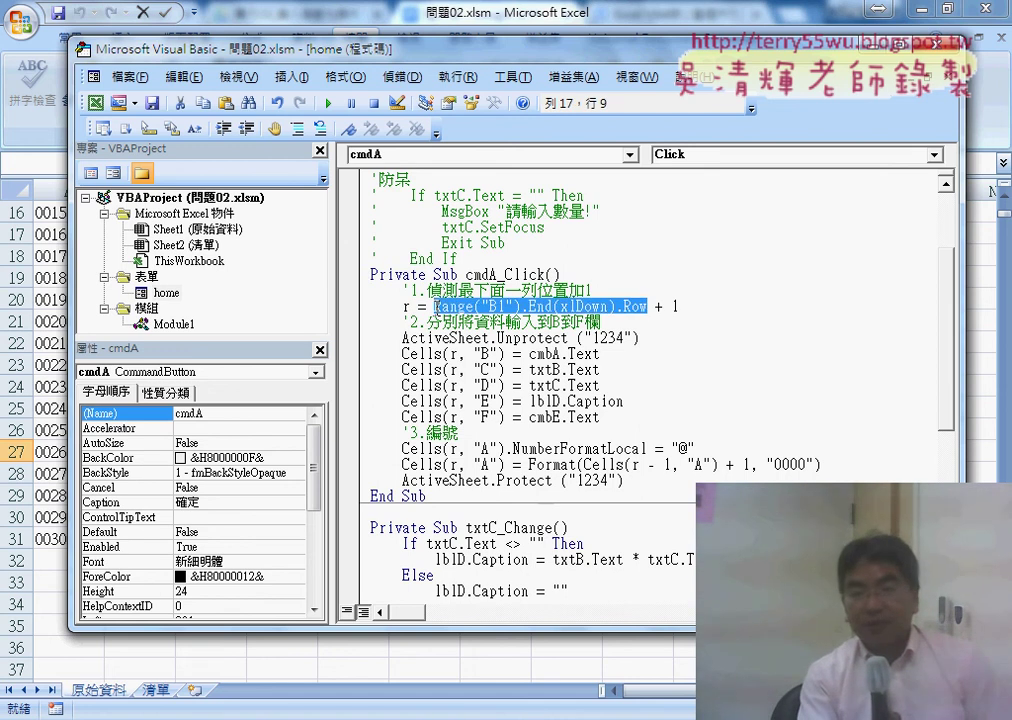
# - Reopen cmdA_Click from the form design and move the editor aside to show the records
pyautogui.doubleClick(165, 294)
pyautogui.doubleClick(688, 222)
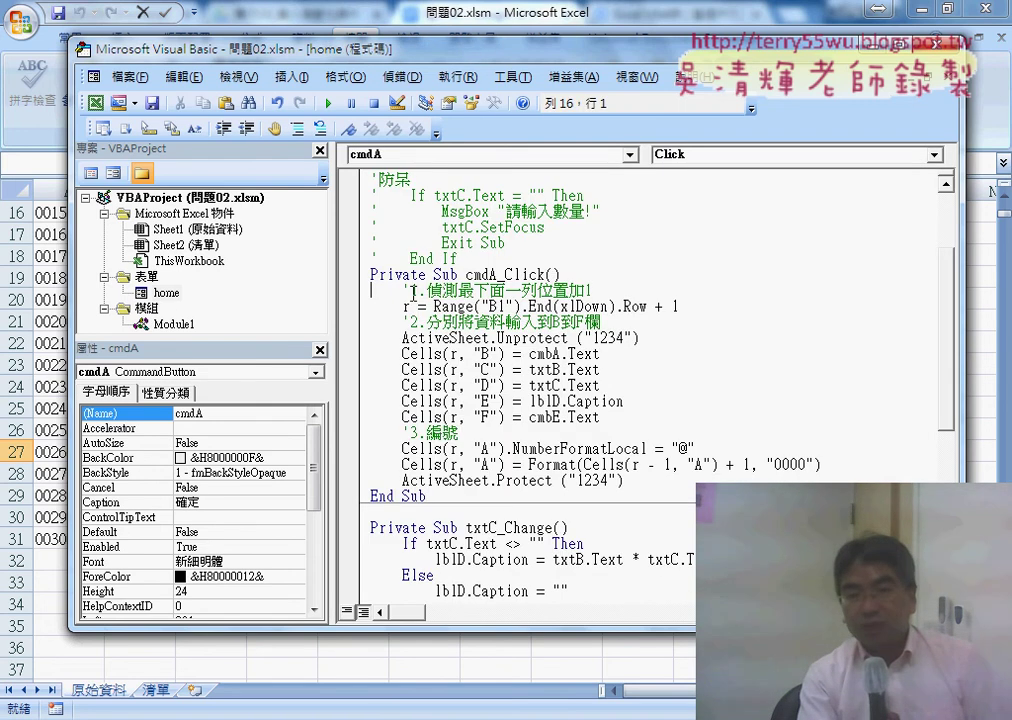
pyautogui.click(455, 433)
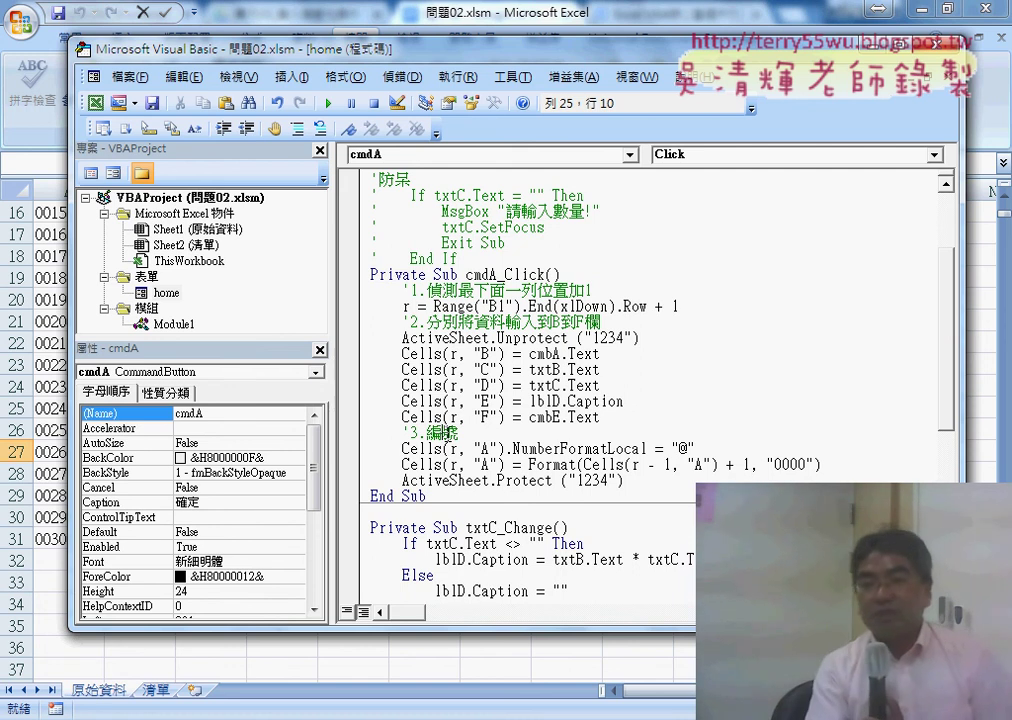
pyautogui.click(436, 305)
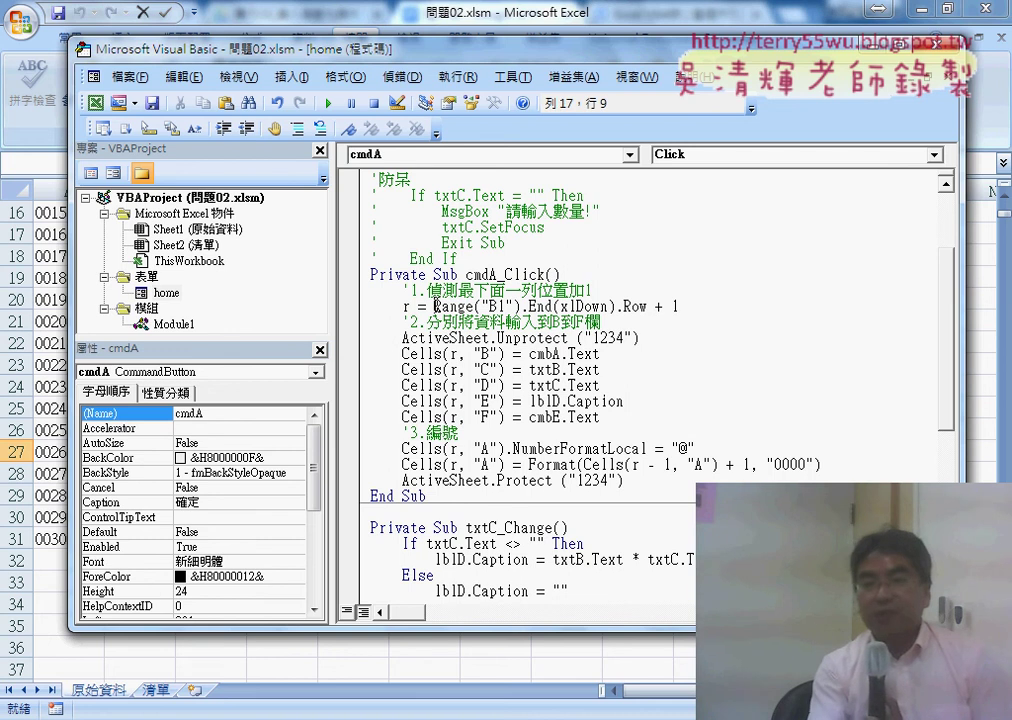
pyautogui.moveTo(478, 58); pyautogui.dragTo(592, 54)
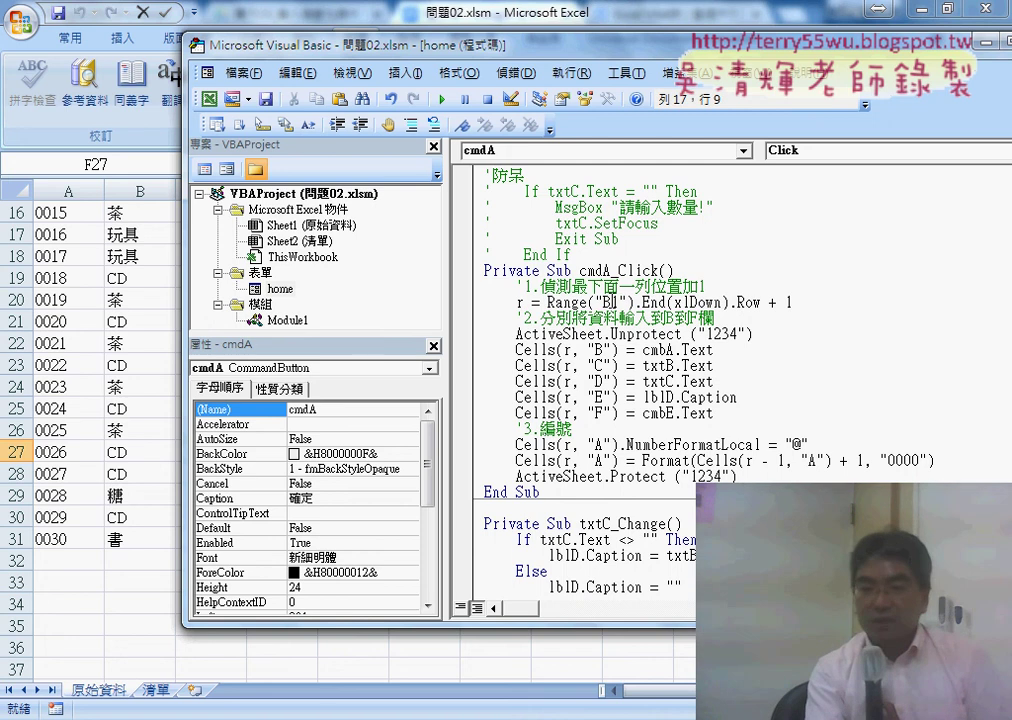
# - Change Range("B1") to Range("A1"), then confirm column A's last record with Ctrl+Down
pyautogui.moveTo(610, 302); pyautogui.dragTo(603, 302)
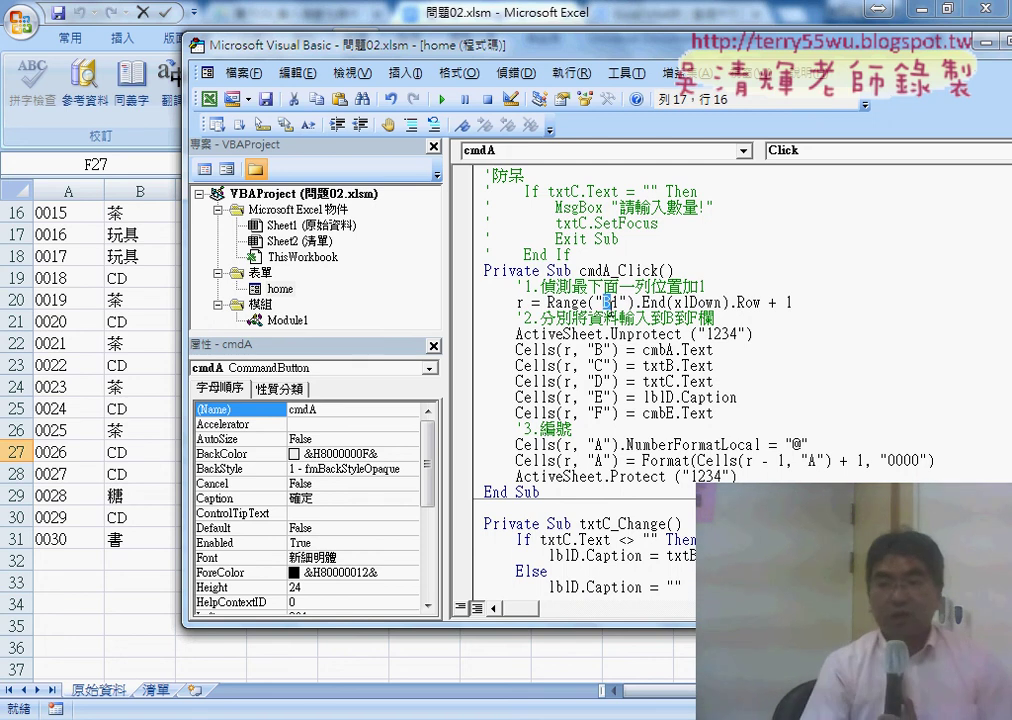
pyautogui.write('A')
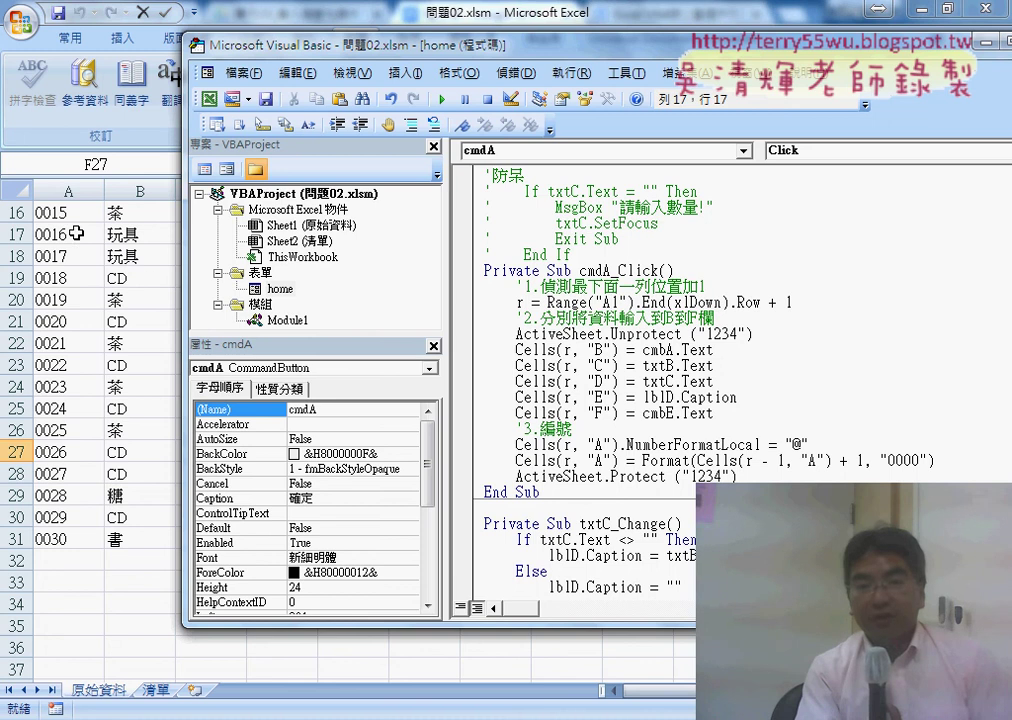
pyautogui.click(76, 233)
pyautogui.scroll(3, 53, 228)
pyautogui.scroll(2, 53, 228)
pyautogui.click(60, 212)
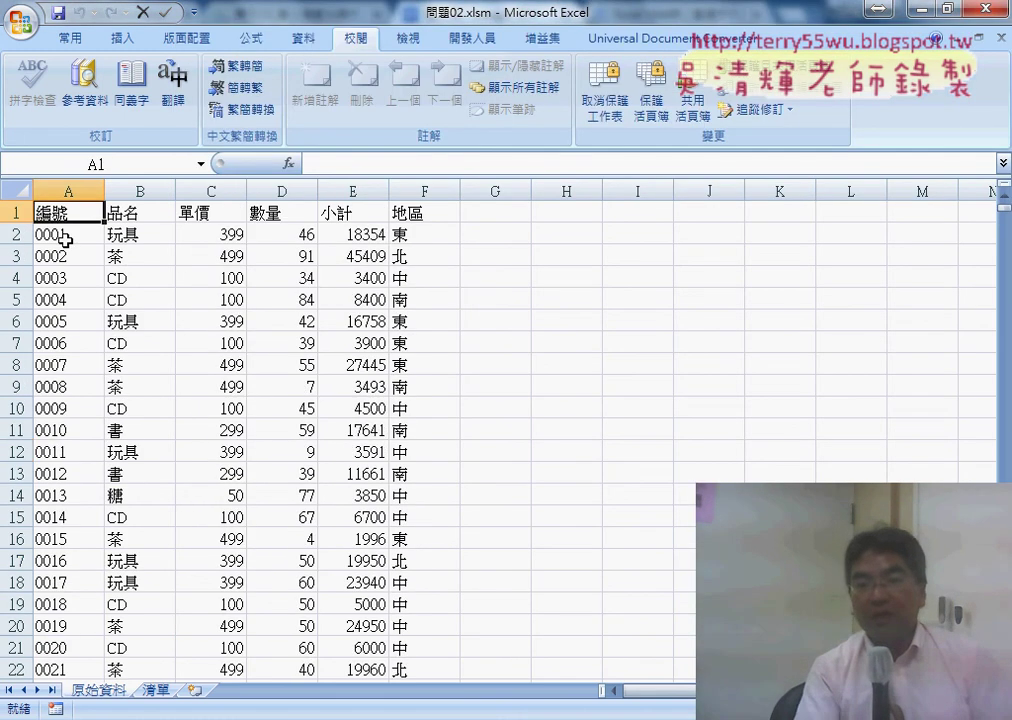
pyautogui.click(69, 234)
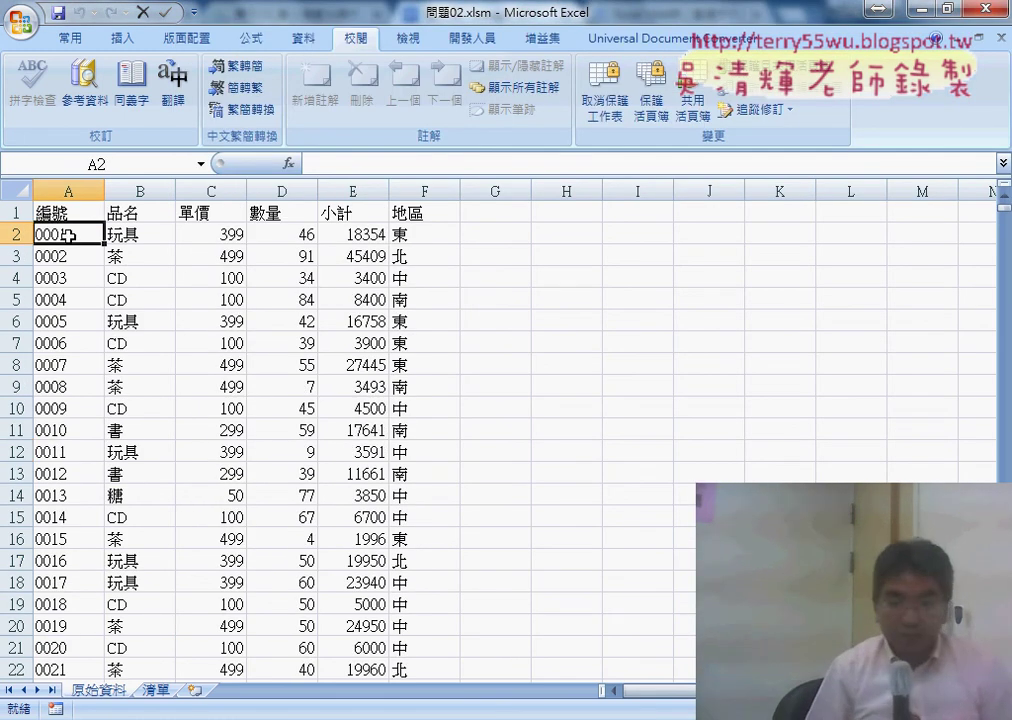
pyautogui.hotkey('ctrl', 'Down')
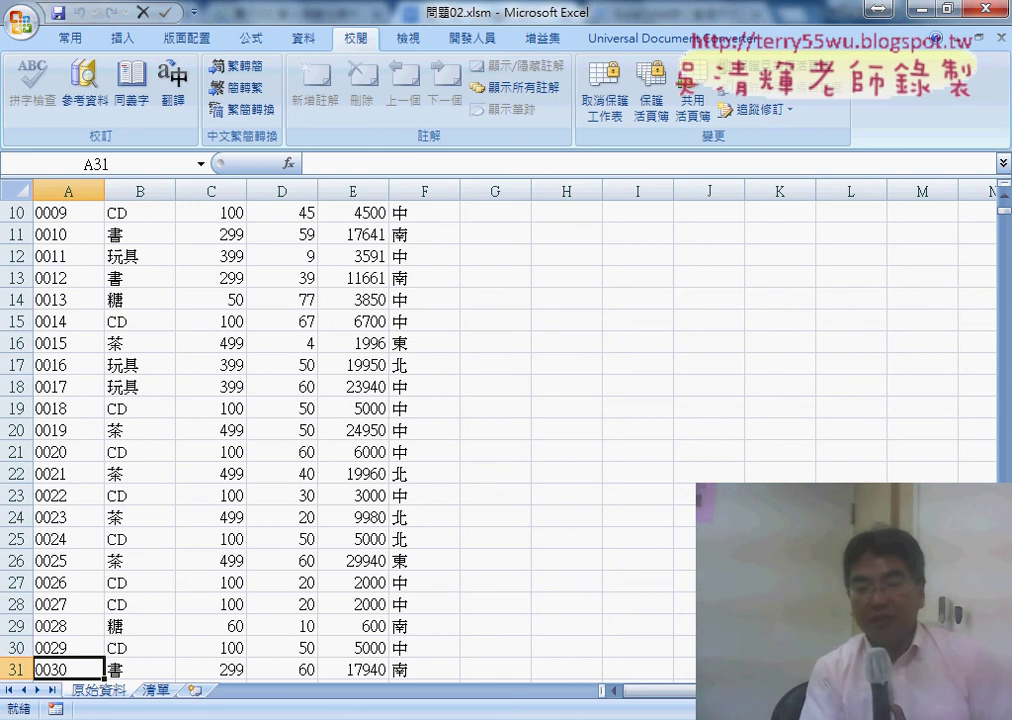
pyautogui.moveTo(644, 715)
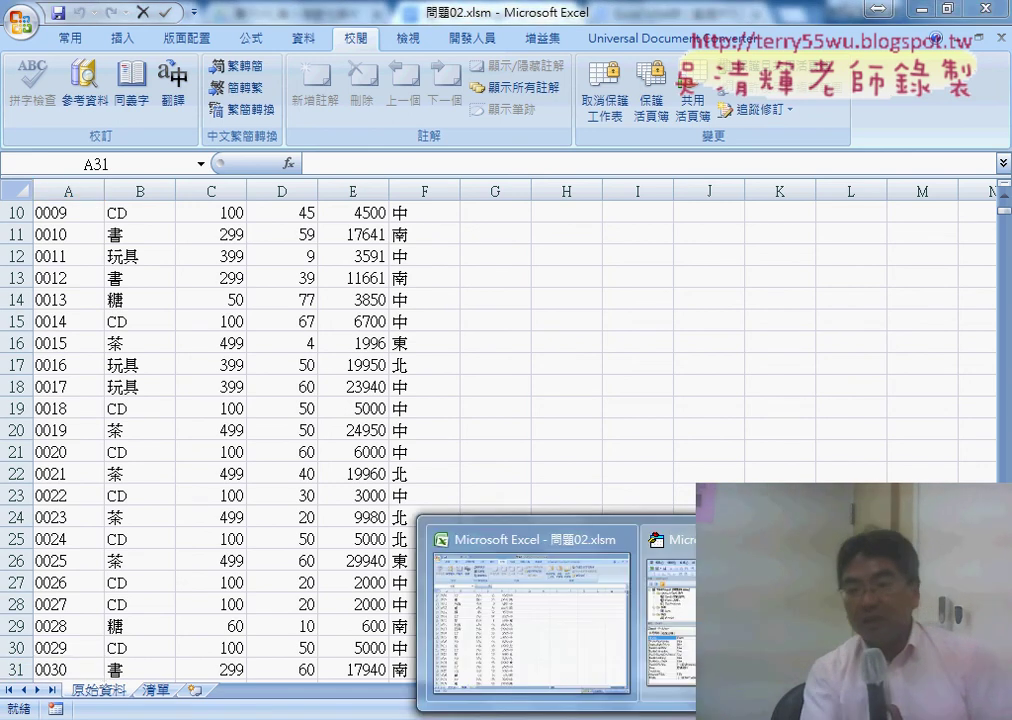
pyautogui.click(680, 560)
pyautogui.moveTo(768, 302); pyautogui.dragTo(549, 302)
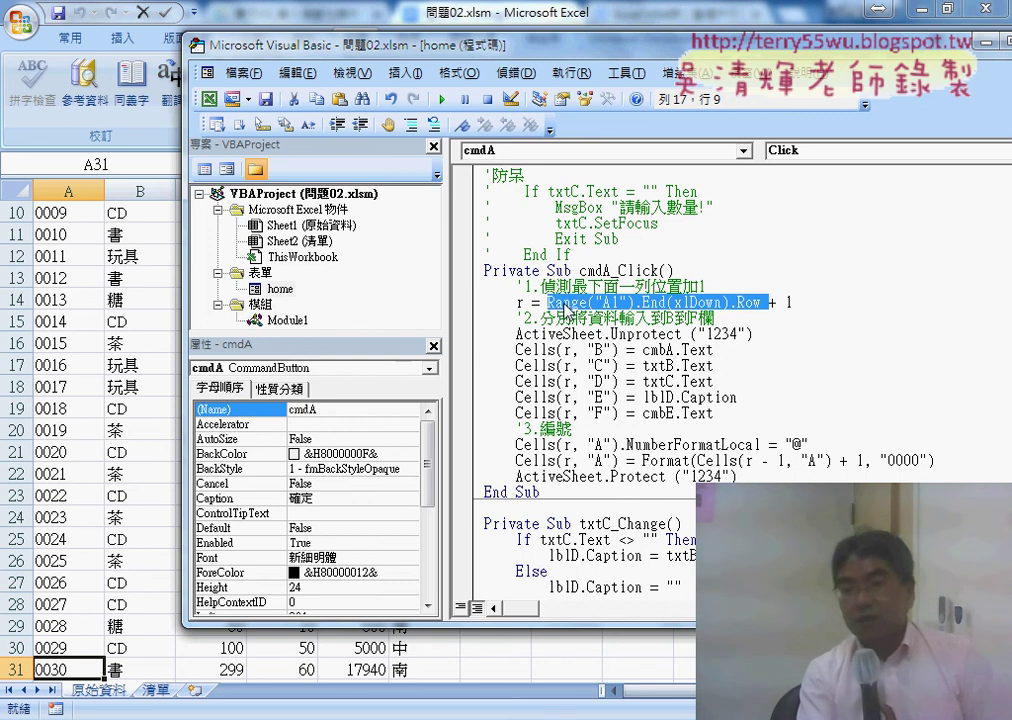
pyautogui.click(833, 298)
pyautogui.moveTo(833, 298); pyautogui.dragTo(770, 305)
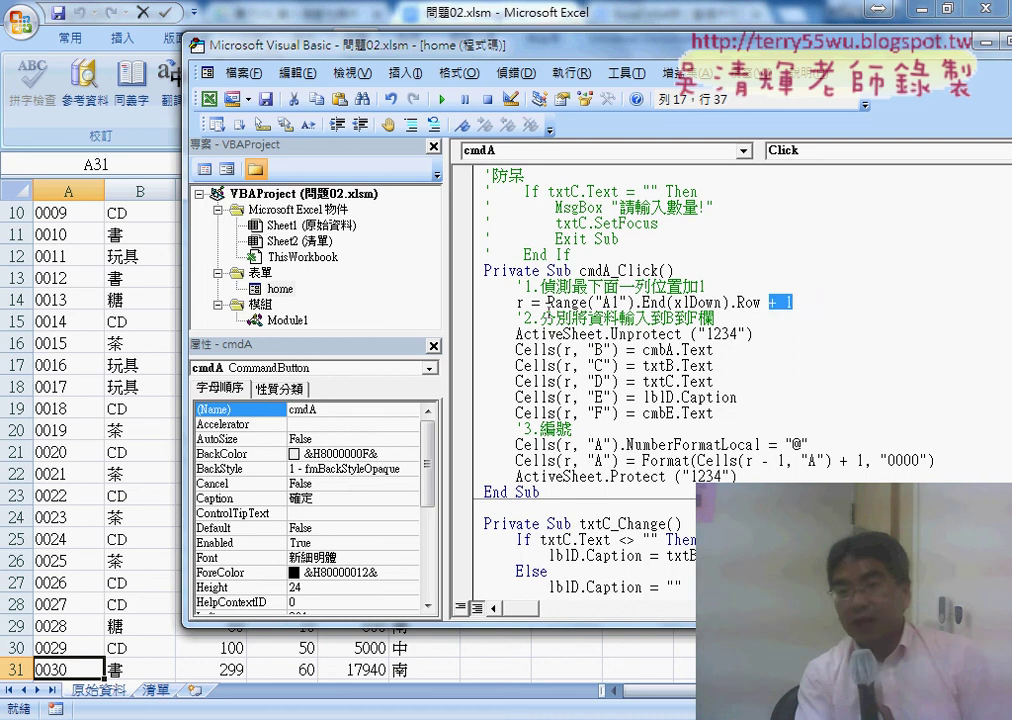
pyautogui.doubleClick(520, 302)
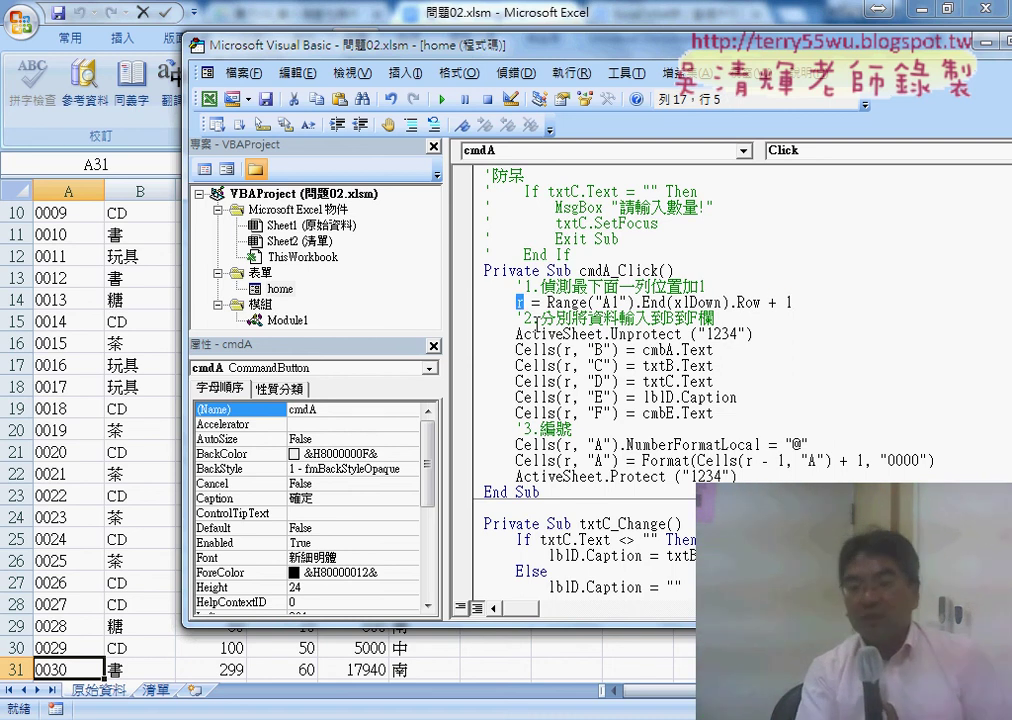
pyautogui.moveTo(752, 334); pyautogui.dragTo(518, 336)
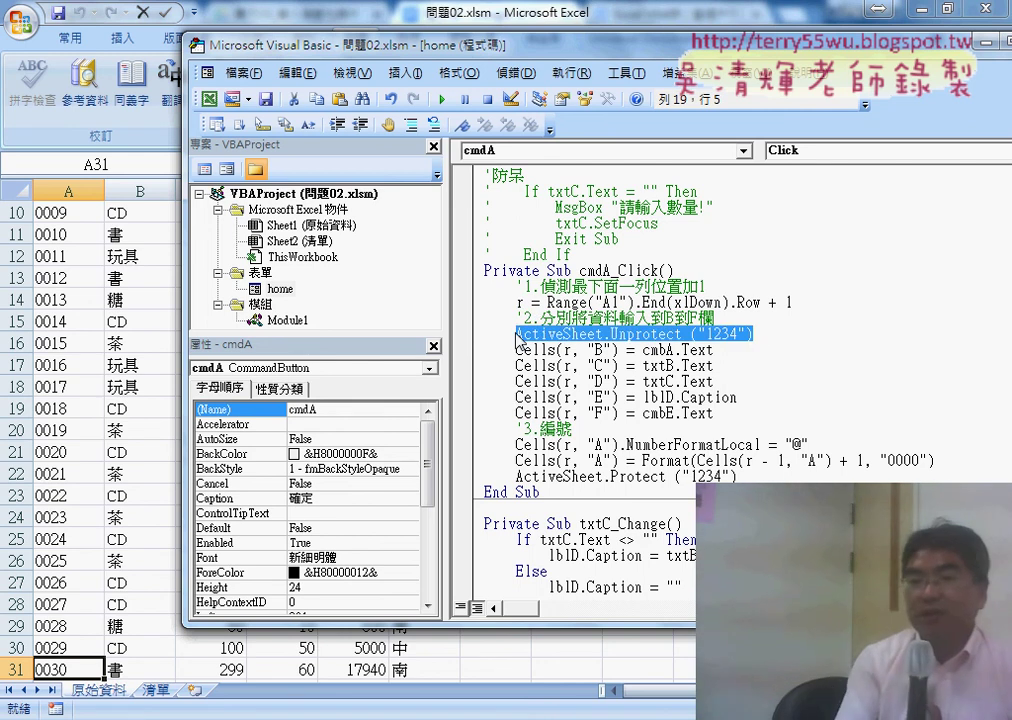
pyautogui.moveTo(433, 46); pyautogui.dragTo(427, 127)
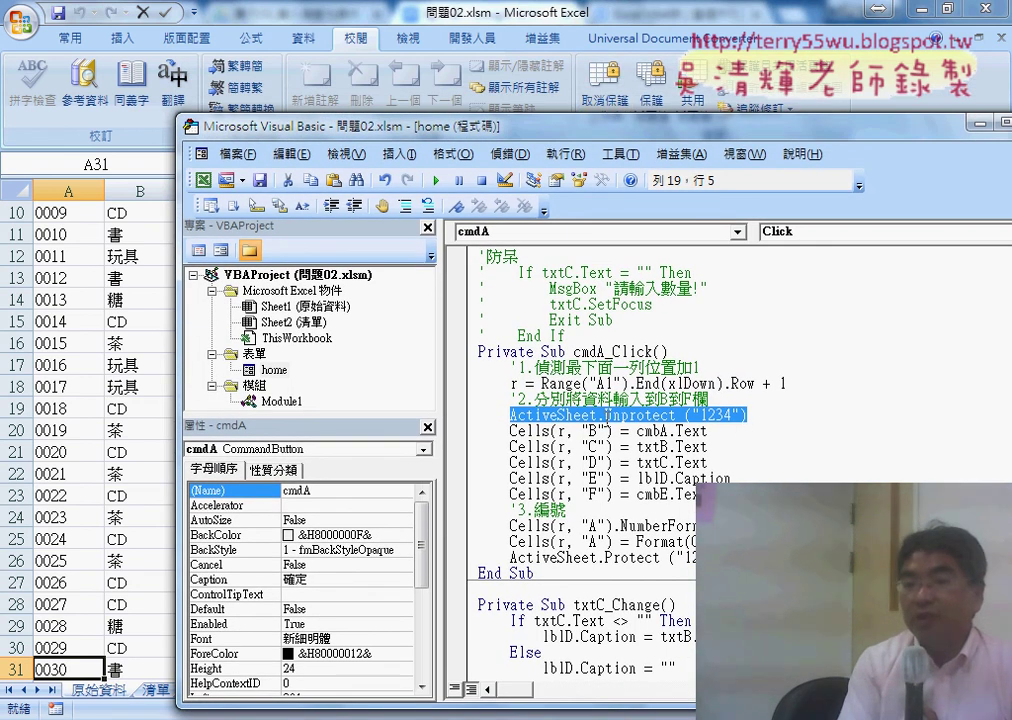
pyautogui.moveTo(711, 431); pyautogui.dragTo(691, 431)
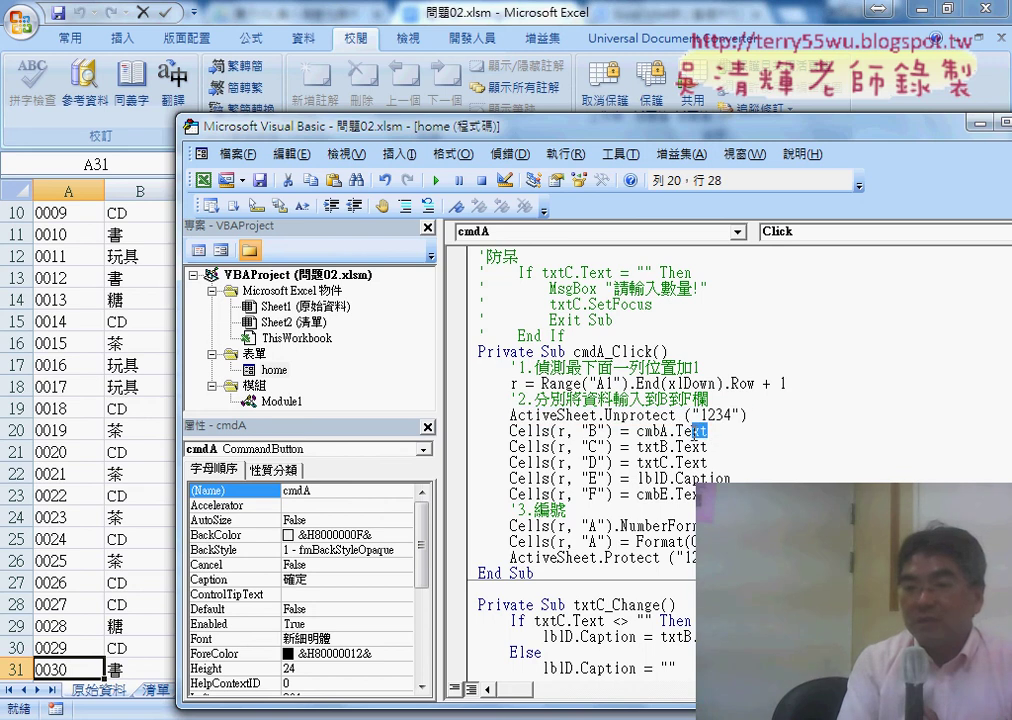
pyautogui.click(612, 431)
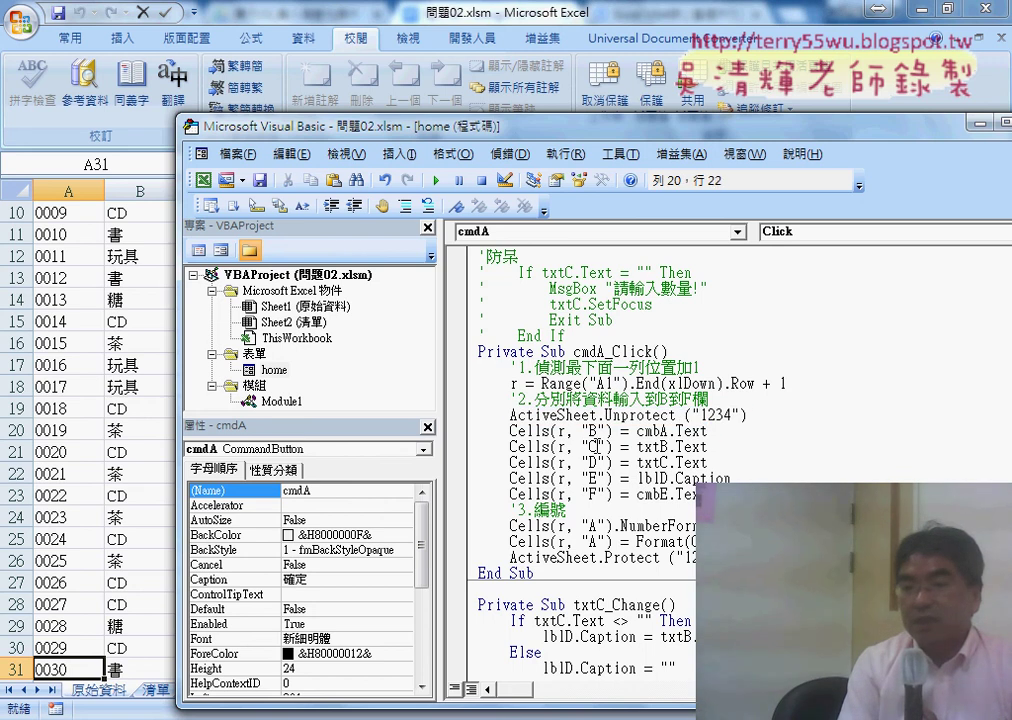
pyautogui.moveTo(620, 494); pyautogui.dragTo(510, 494)
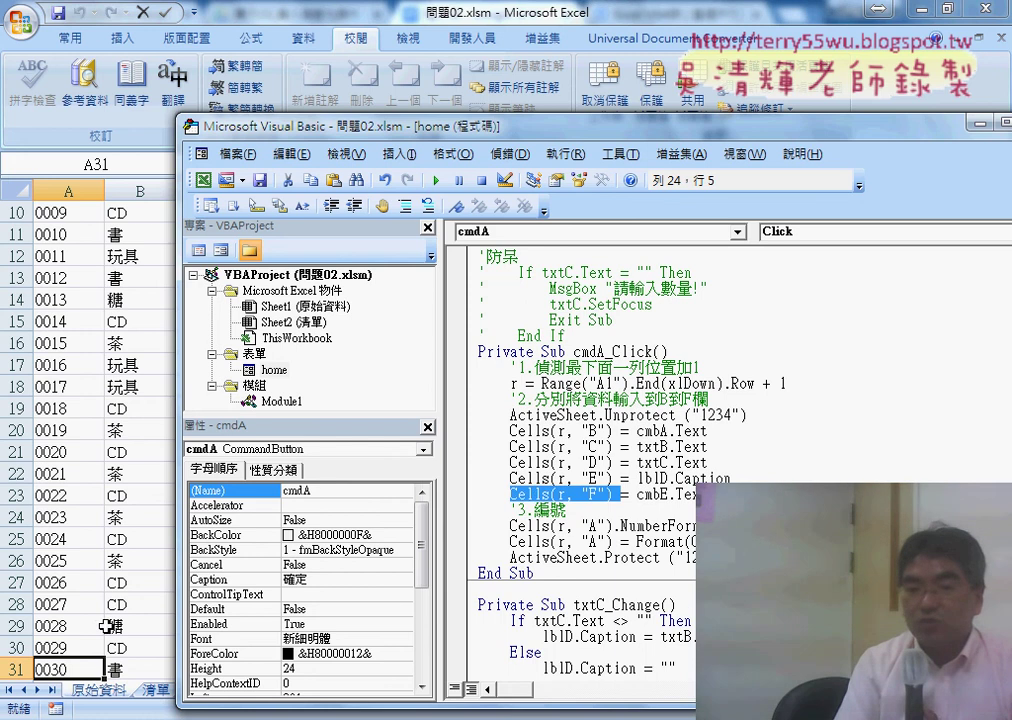
pyautogui.hotkey('alt', 'F11')
pyautogui.scroll(-2, 90, 655)
pyautogui.scroll(-1, 147, 500)
pyautogui.click(147, 500)
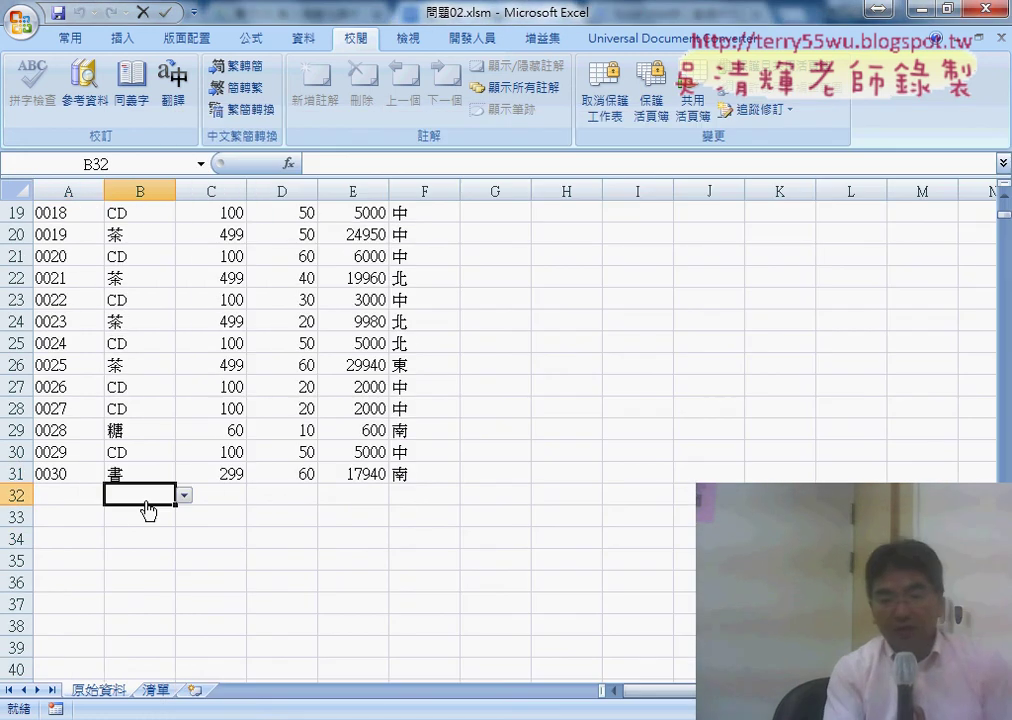
pyautogui.hotkey('alt', 'F11')
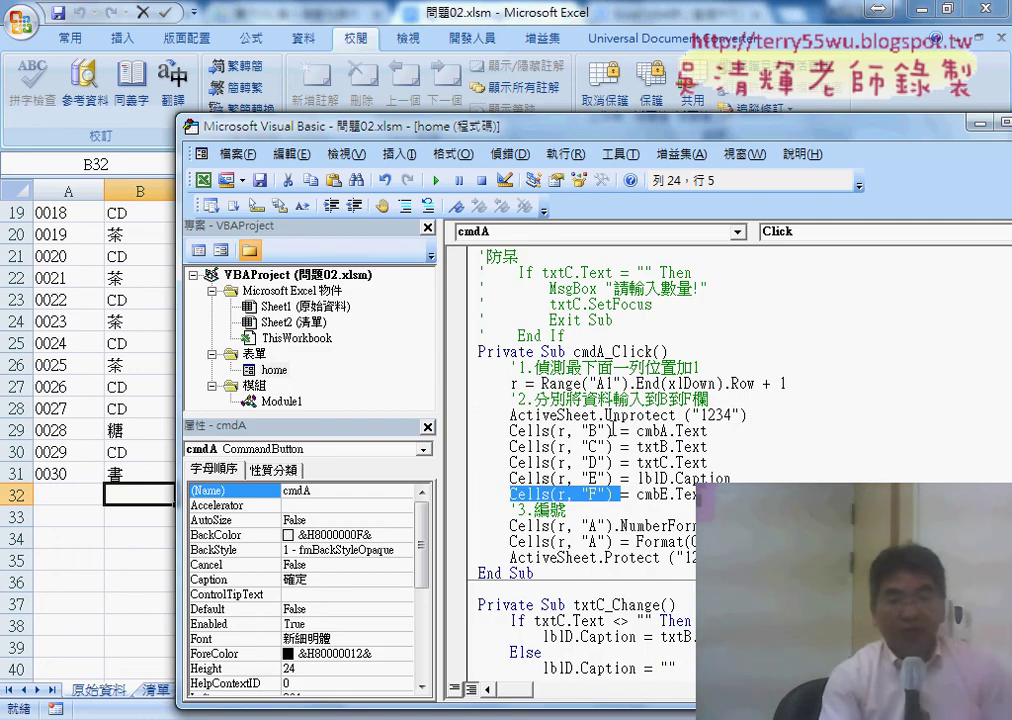
pyautogui.moveTo(75, 262); pyautogui.dragTo(76, 300)
pyautogui.moveTo(62, 345)
pyautogui.mouseDown()
pyautogui.moveTo(68, 378)
pyautogui.moveTo(110, 368)
pyautogui.mouseUp()
pyautogui.moveTo(25, 462)
pyautogui.mouseDown()
pyautogui.moveTo(38, 482)
pyautogui.moveTo(97, 461)
pyautogui.mouseUp()
pyautogui.moveTo(87, 450); pyautogui.dragTo(87, 472)
pyautogui.moveTo(109, 450); pyautogui.dragTo(110, 468)
pyautogui.moveTo(16, 484); pyautogui.dragTo(20, 486)
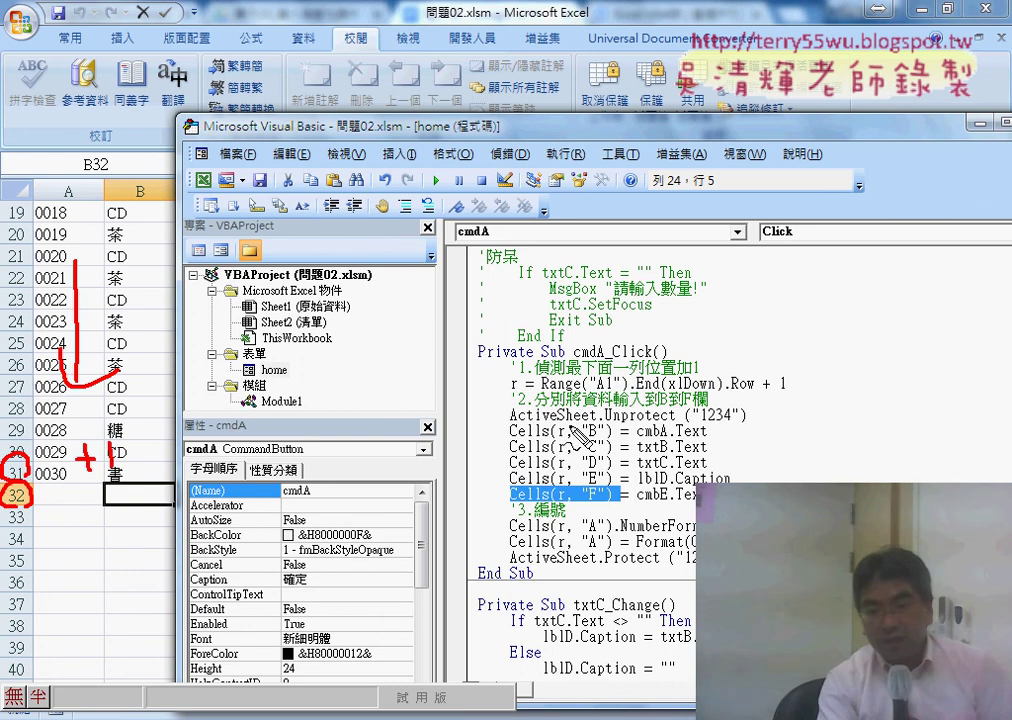
pyautogui.moveTo(585, 439); pyautogui.dragTo(707, 436)
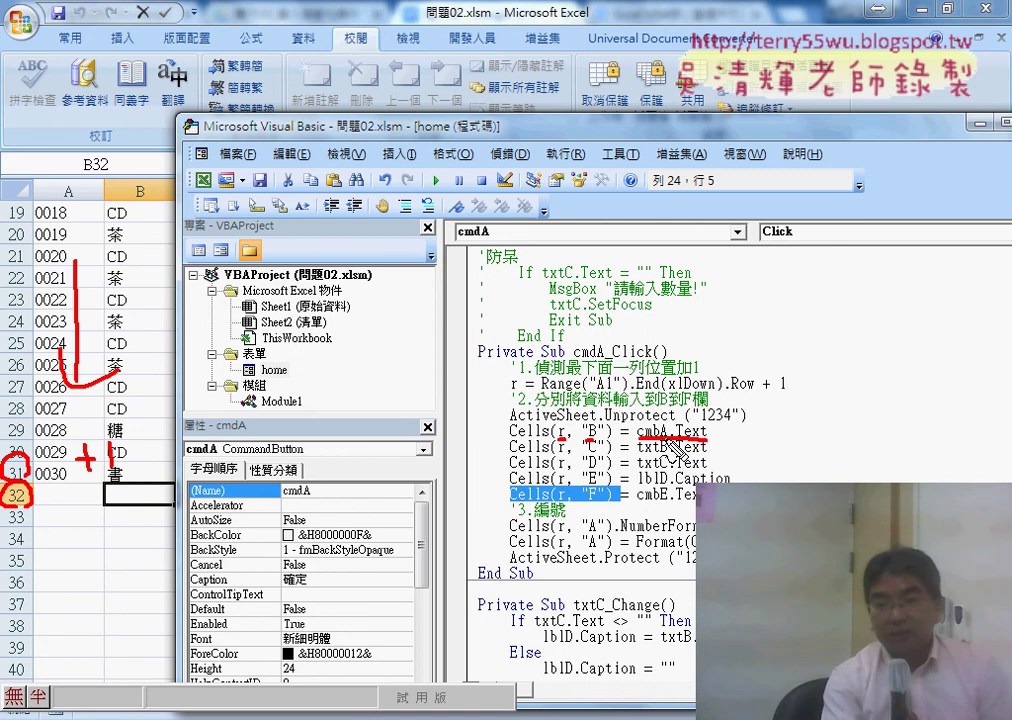
pyautogui.moveTo(586, 448); pyautogui.dragTo(707, 452)
pyautogui.moveTo(584, 467); pyautogui.dragTo(707, 467)
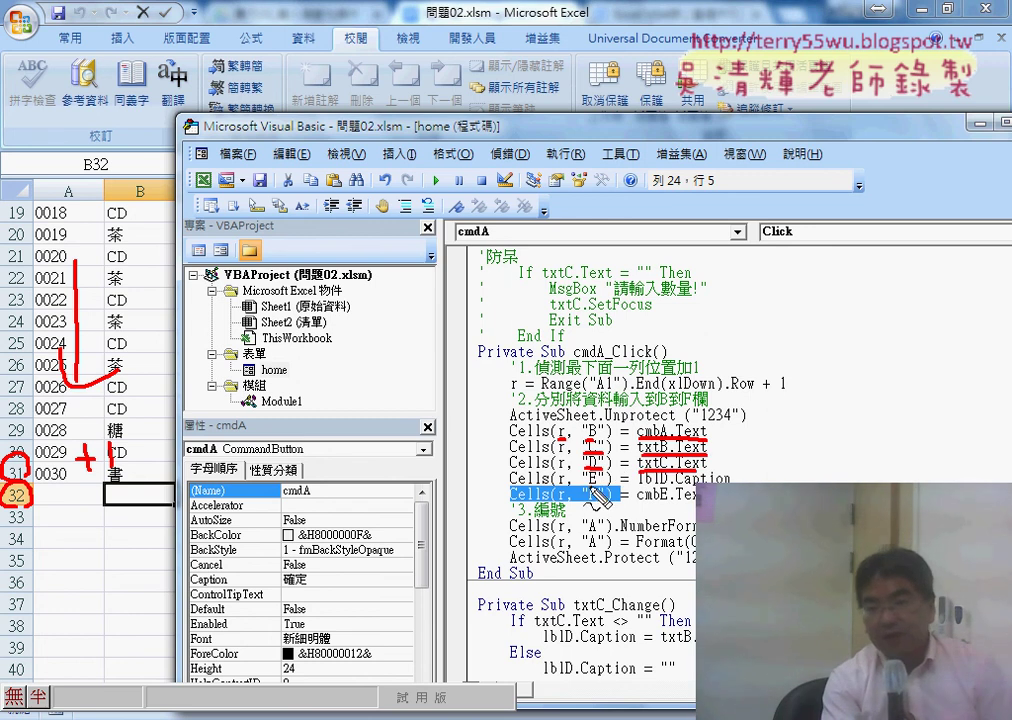
pyautogui.moveTo(586, 485); pyautogui.dragTo(730, 483)
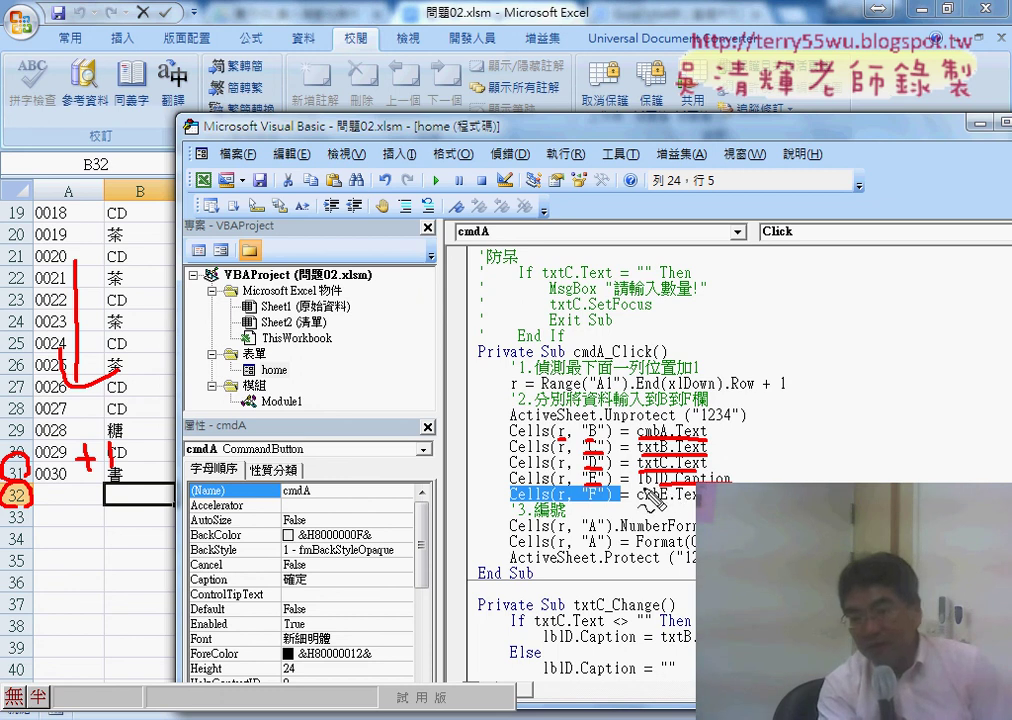
pyautogui.moveTo(584, 501); pyautogui.dragTo(598, 500)
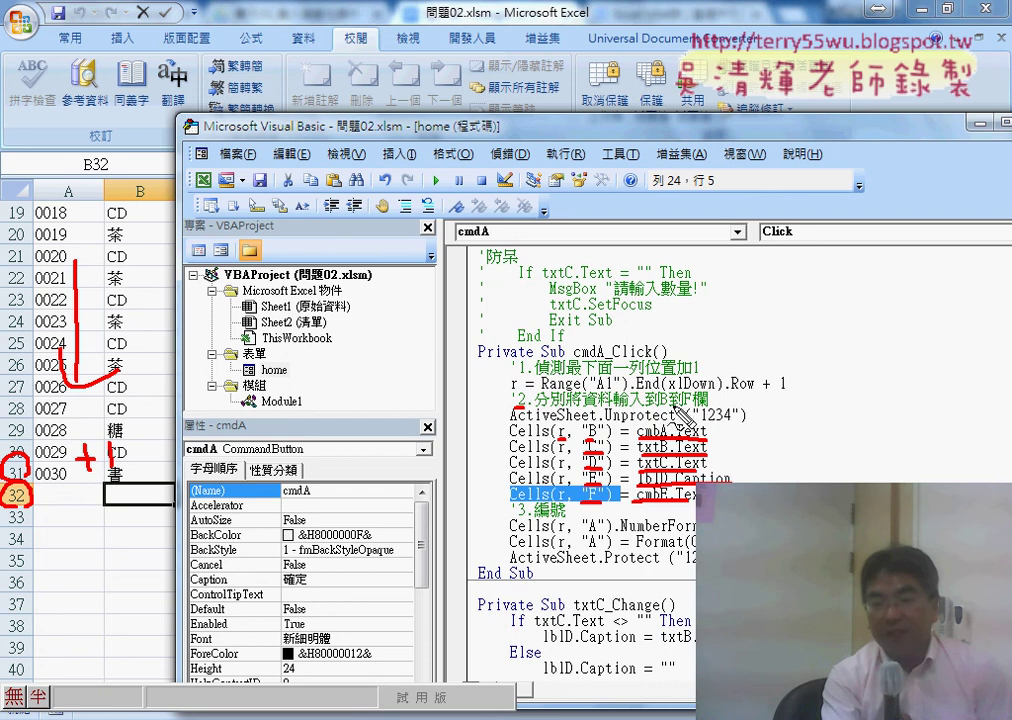
pyautogui.moveTo(525, 522); pyautogui.dragTo(545, 526)
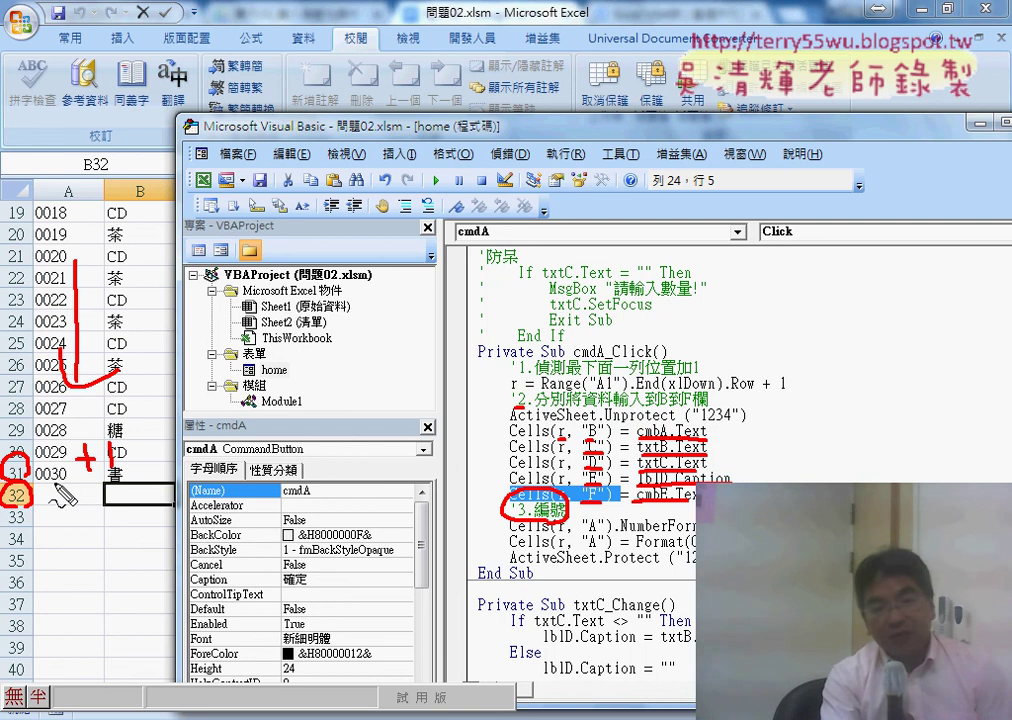
pyautogui.moveTo(64, 487); pyautogui.dragTo(66, 488)
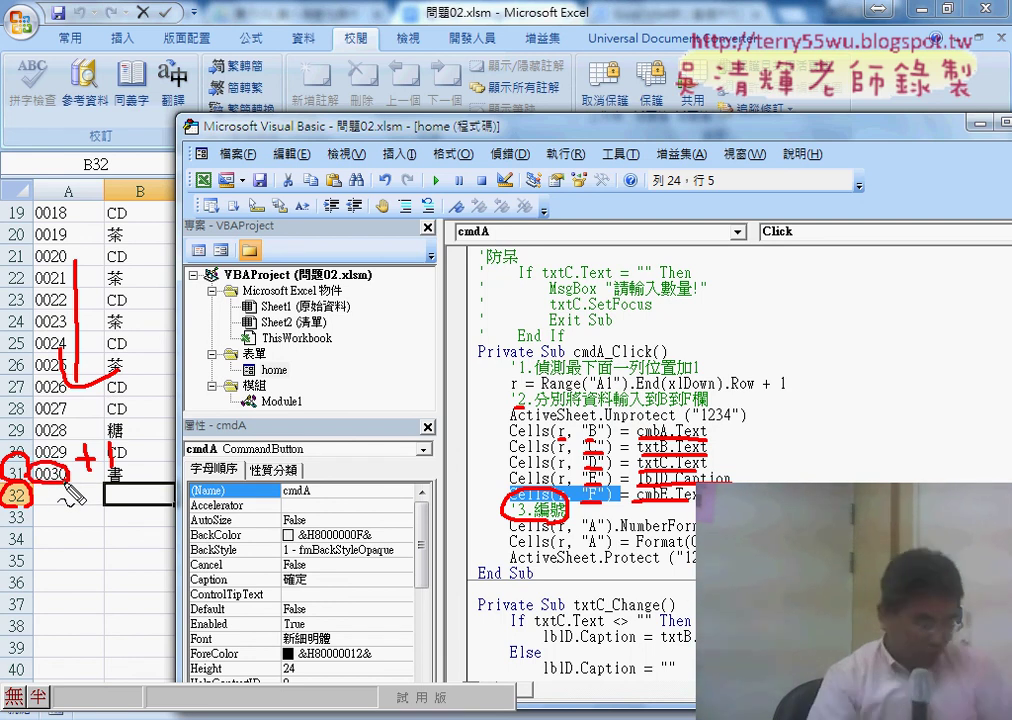
pyautogui.press('Escape')
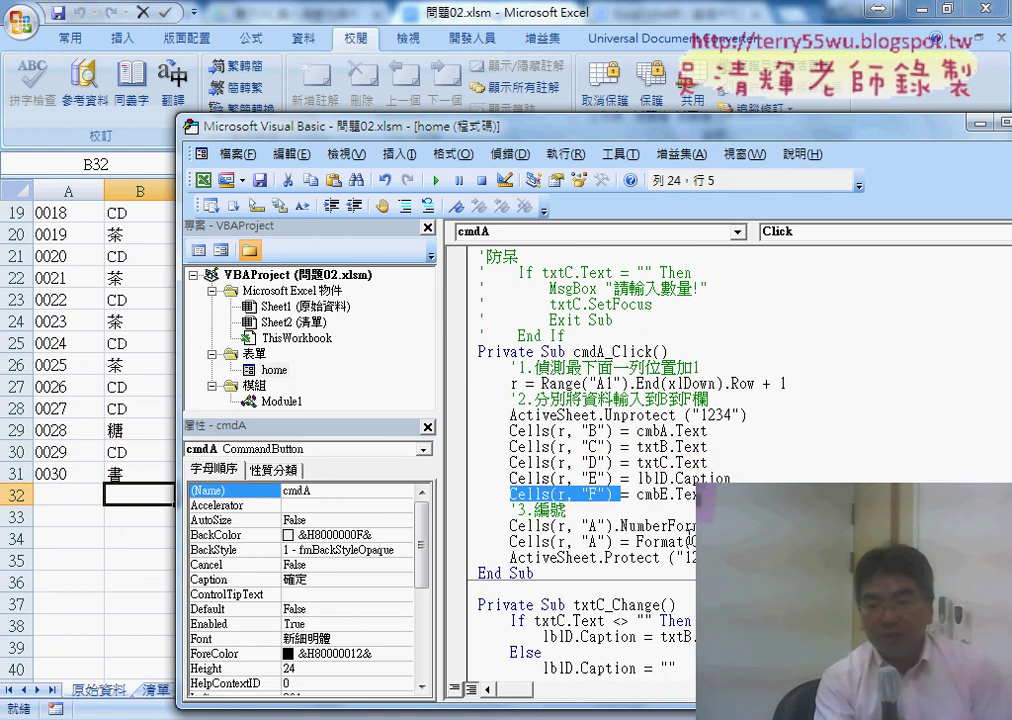
# - Inspect the Format call's arguments, then set a breakpoint on Cells(r, "F") = cmbE.Text
pyautogui.click(693, 542)
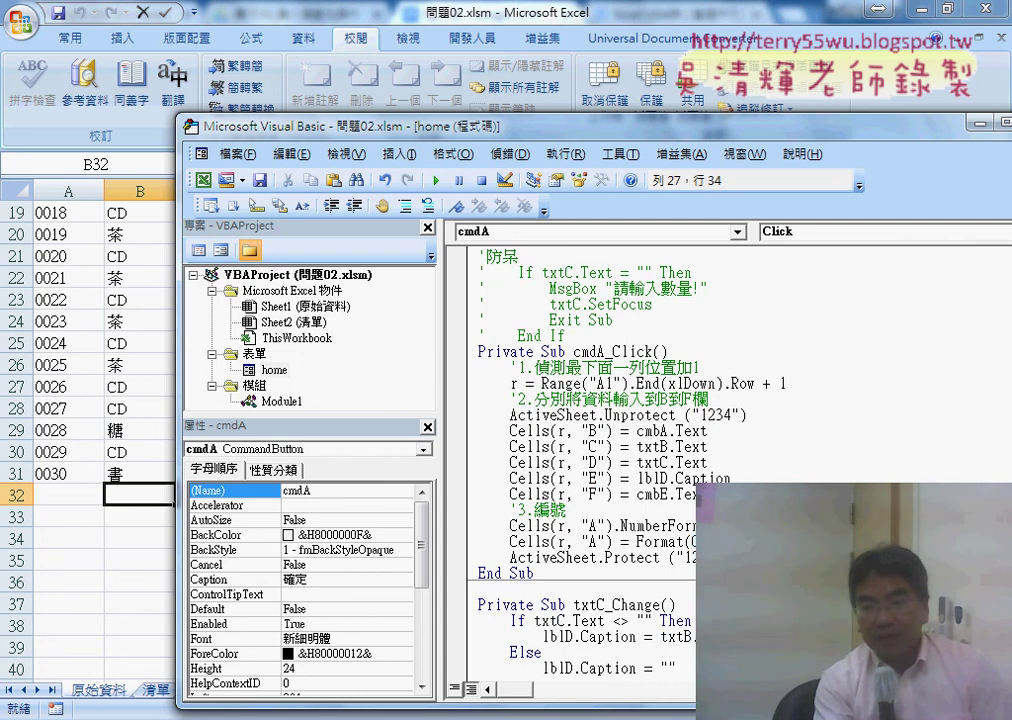
pyautogui.press('Right')
pyautogui.press('Right')
pyautogui.press('Right')
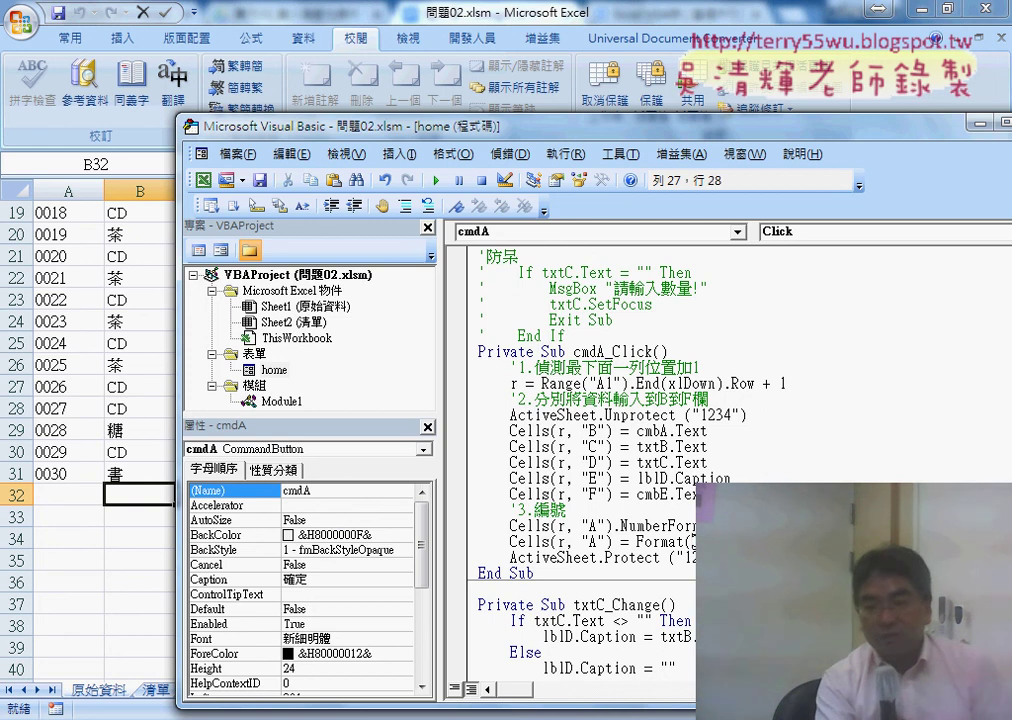
pyautogui.moveTo(693, 542); pyautogui.dragTo(818, 542)
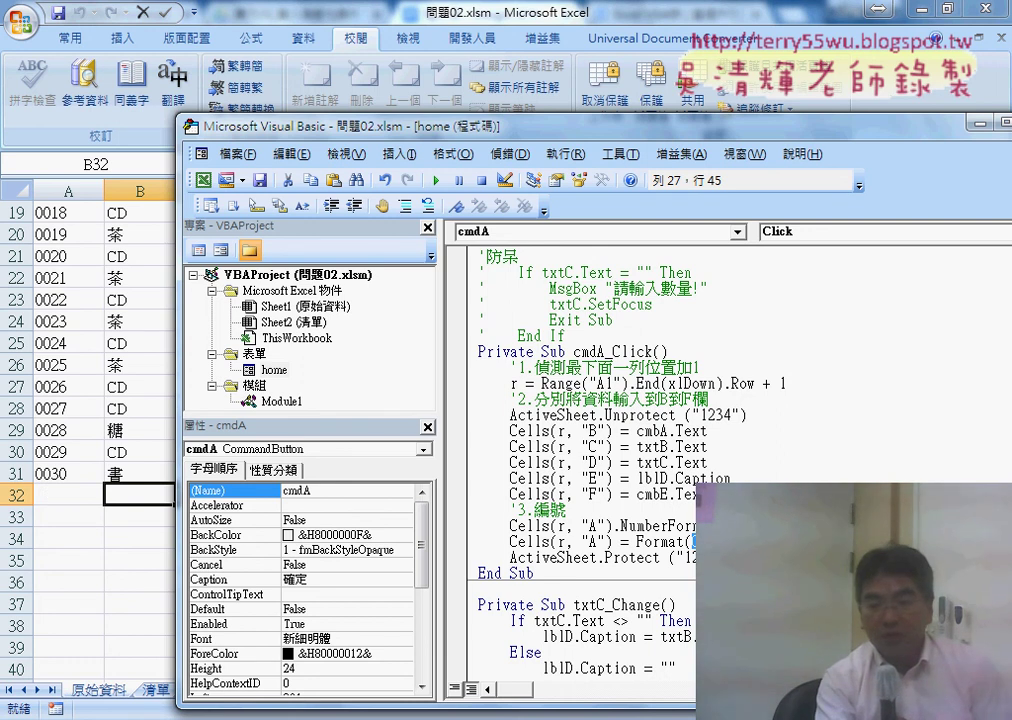
pyautogui.click(591, 525)
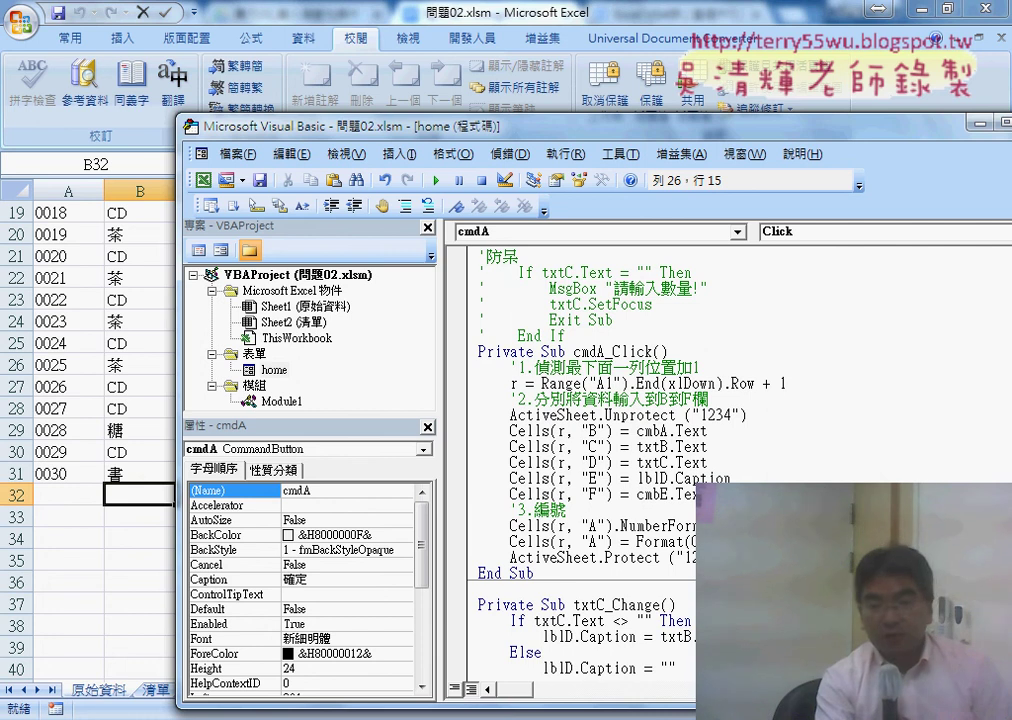
pyautogui.click(455, 496)
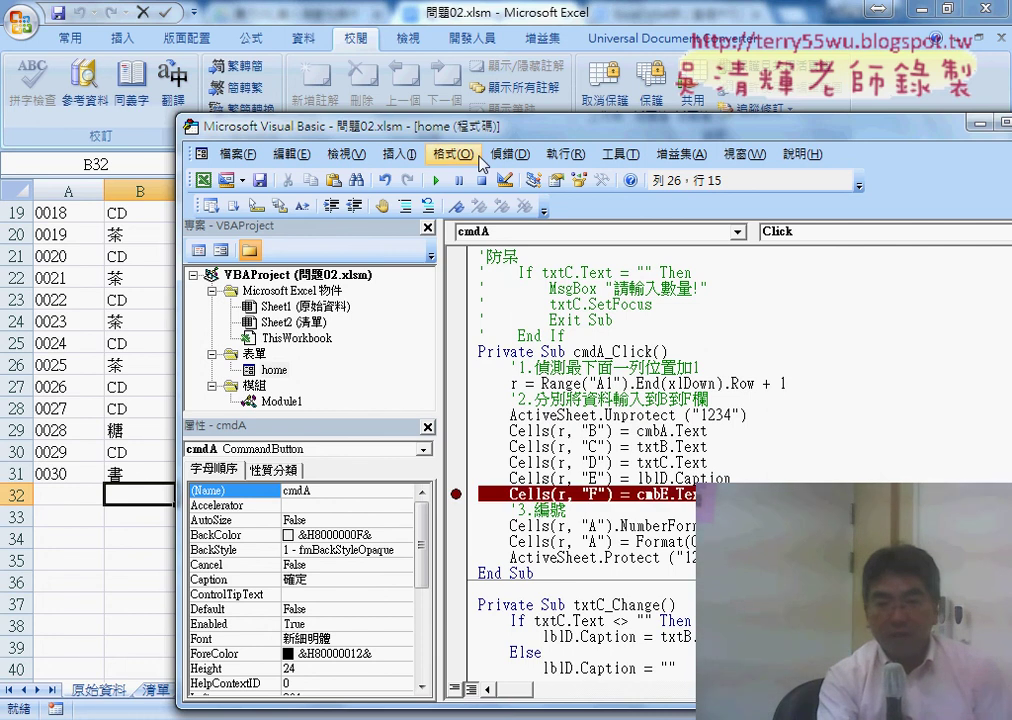
# - Run the form and submit a 書 sale of quantity 60 for region 北
pyautogui.press('F5')
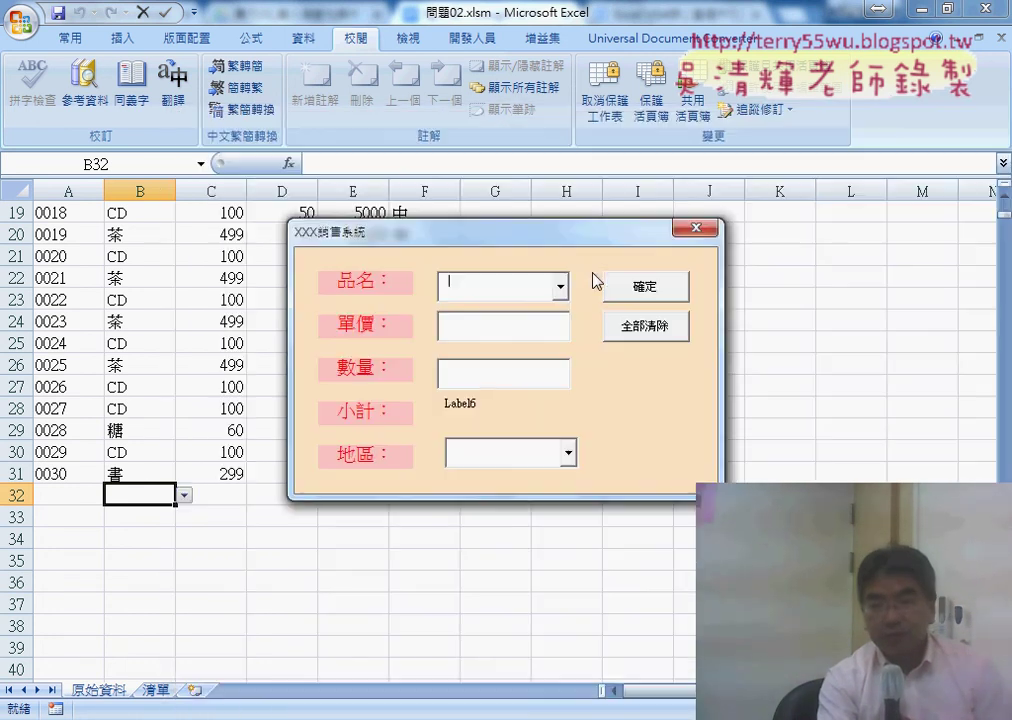
pyautogui.click(560, 287)
pyautogui.click(544, 345)
pyautogui.click(520, 371)
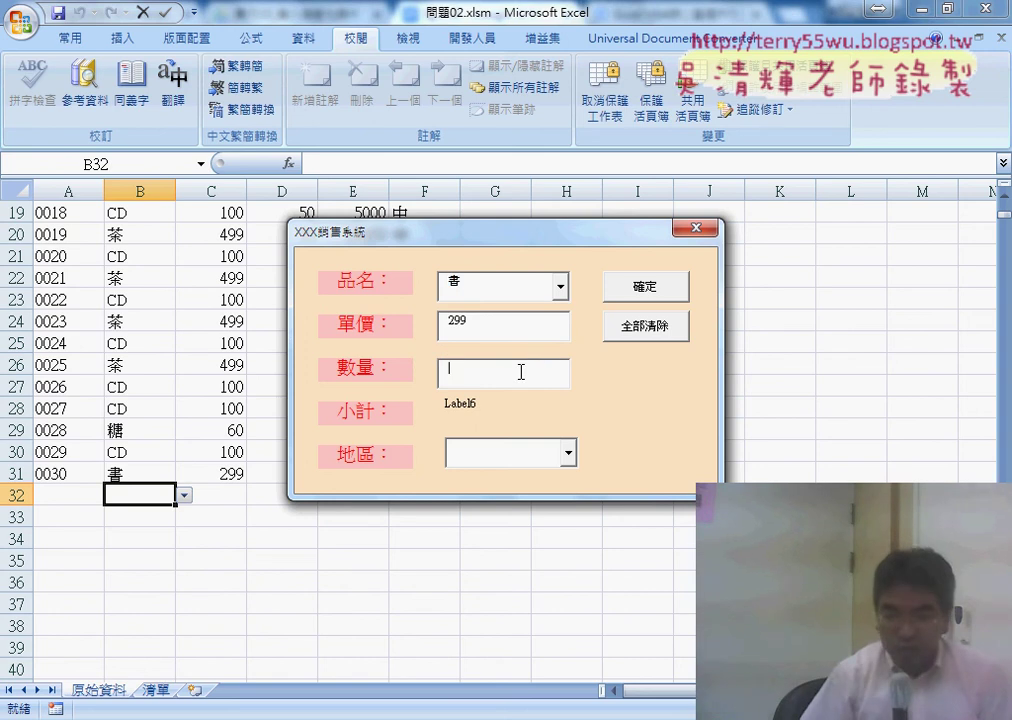
pyautogui.write('60')
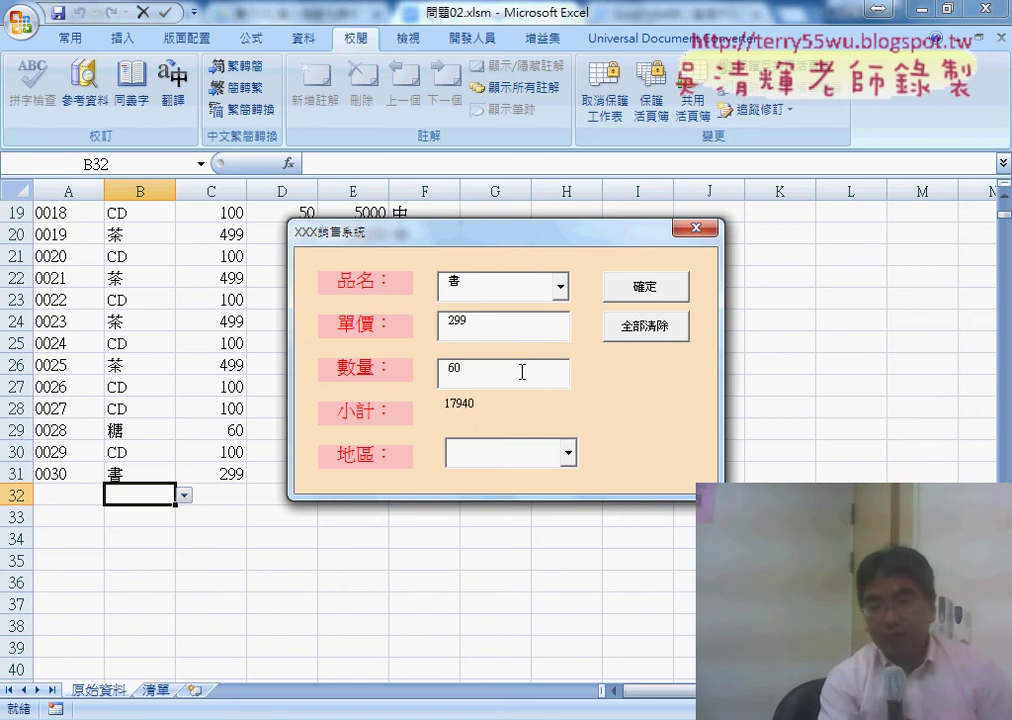
pyautogui.click(567, 453)
pyautogui.click(465, 477)
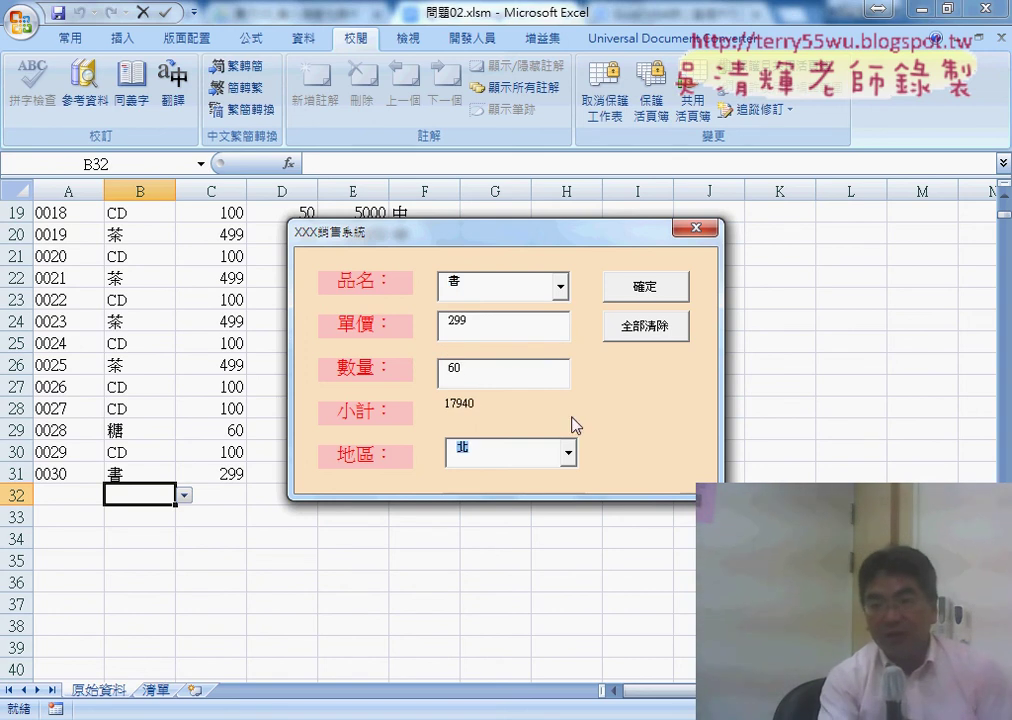
pyautogui.click(644, 288)
# - Move the code window aside and back, then step the macro past the column F line
pyautogui.moveTo(597, 138); pyautogui.dragTo(790, 107)
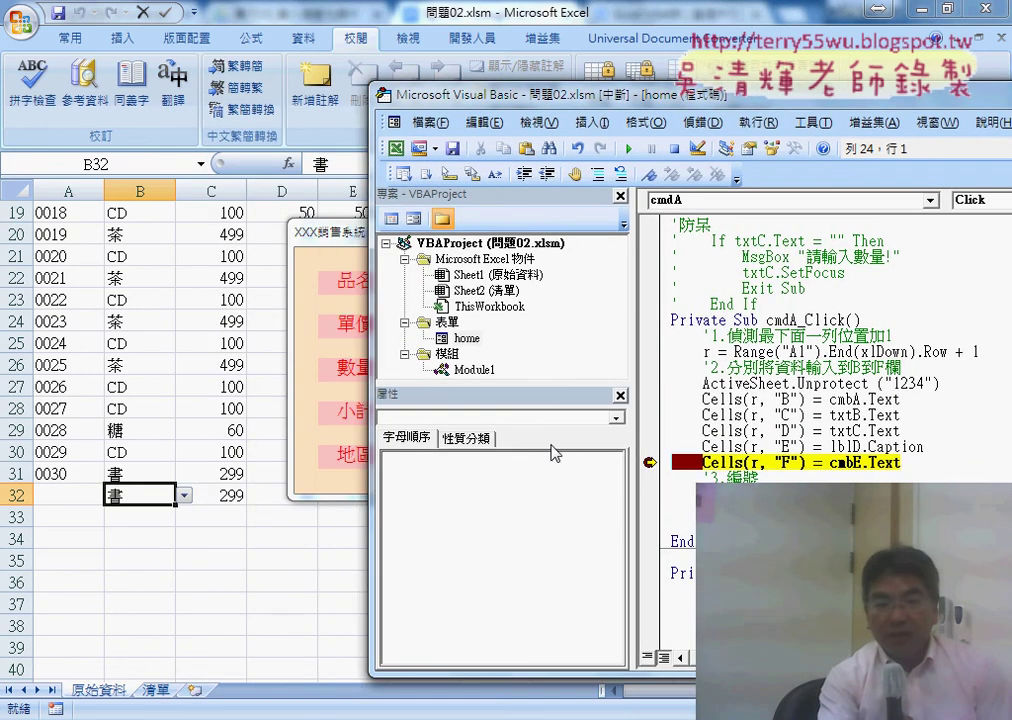
pyautogui.moveTo(572, 98); pyautogui.dragTo(365, 81)
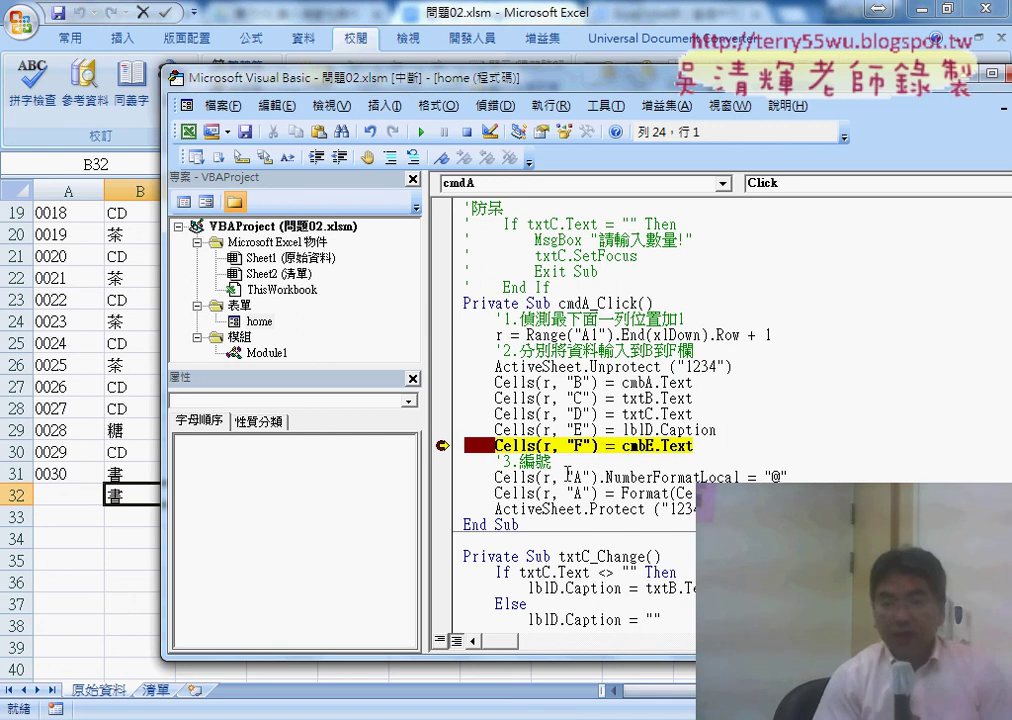
pyautogui.press('F8')
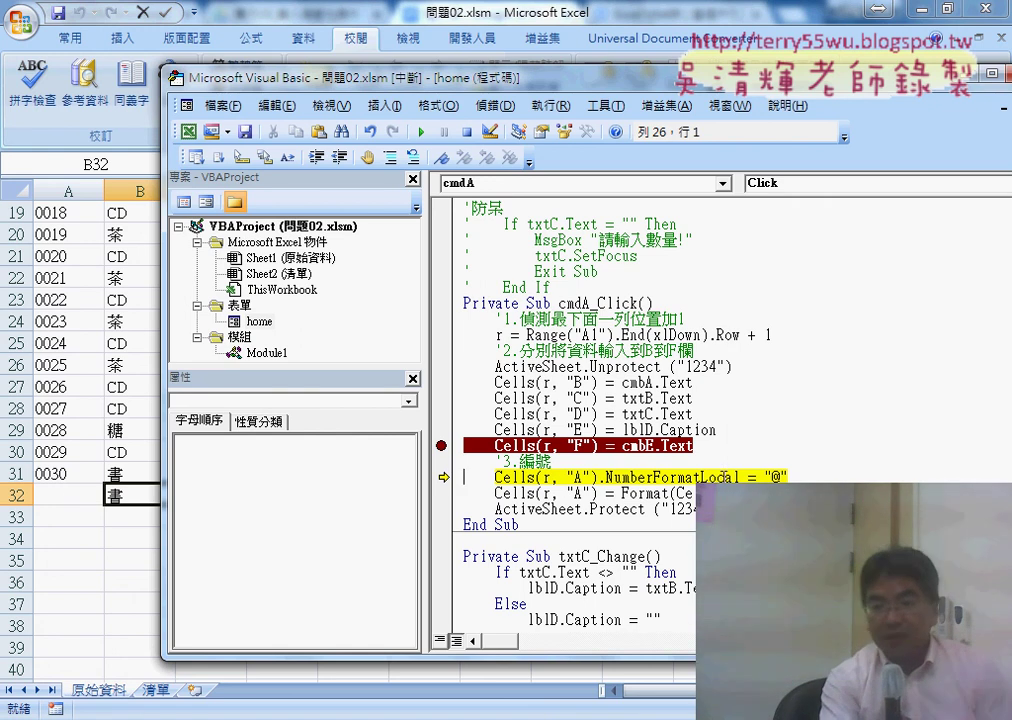
# - Retype the statement as Cells.NumberFormatLocal = "@" and select (r, "A") to reuse
pyautogui.moveTo(537, 477); pyautogui.dragTo(812, 476)
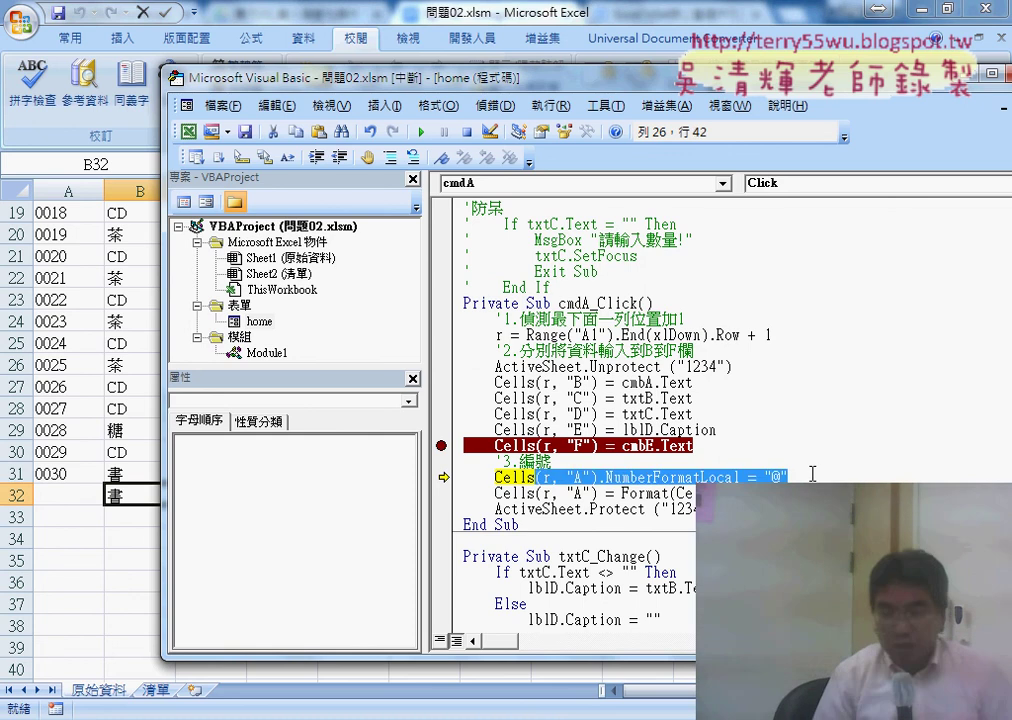
pyautogui.write('.')
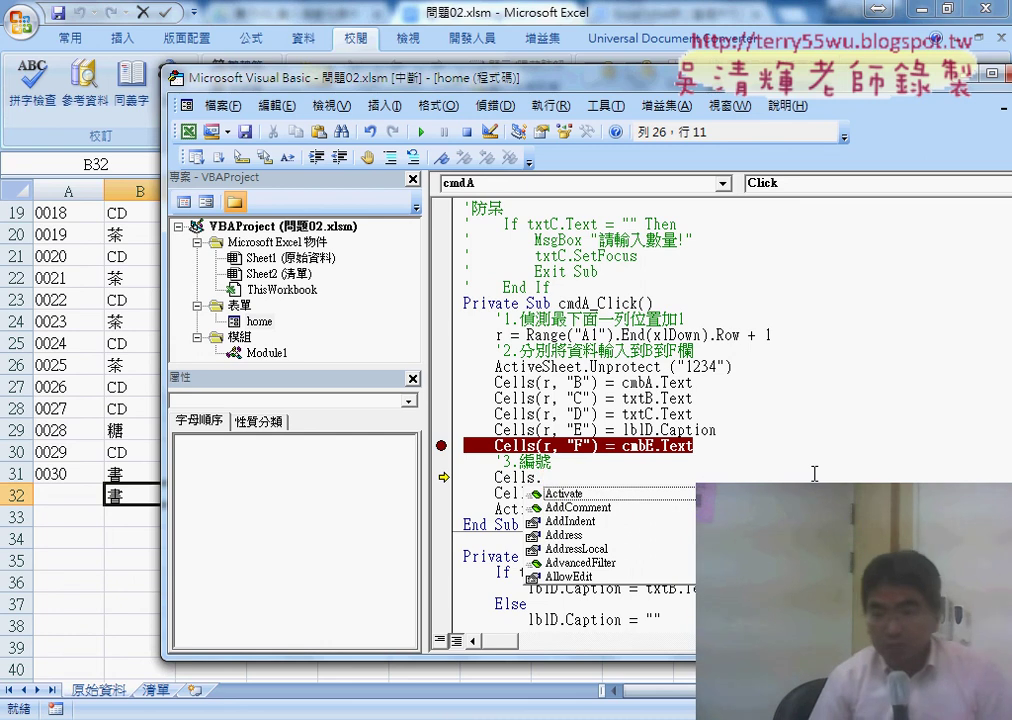
pyautogui.write('n')
pyautogui.press('Down')
pyautogui.press('Down')
pyautogui.press('Down')
pyautogui.press('Down')
pyautogui.press('Down')
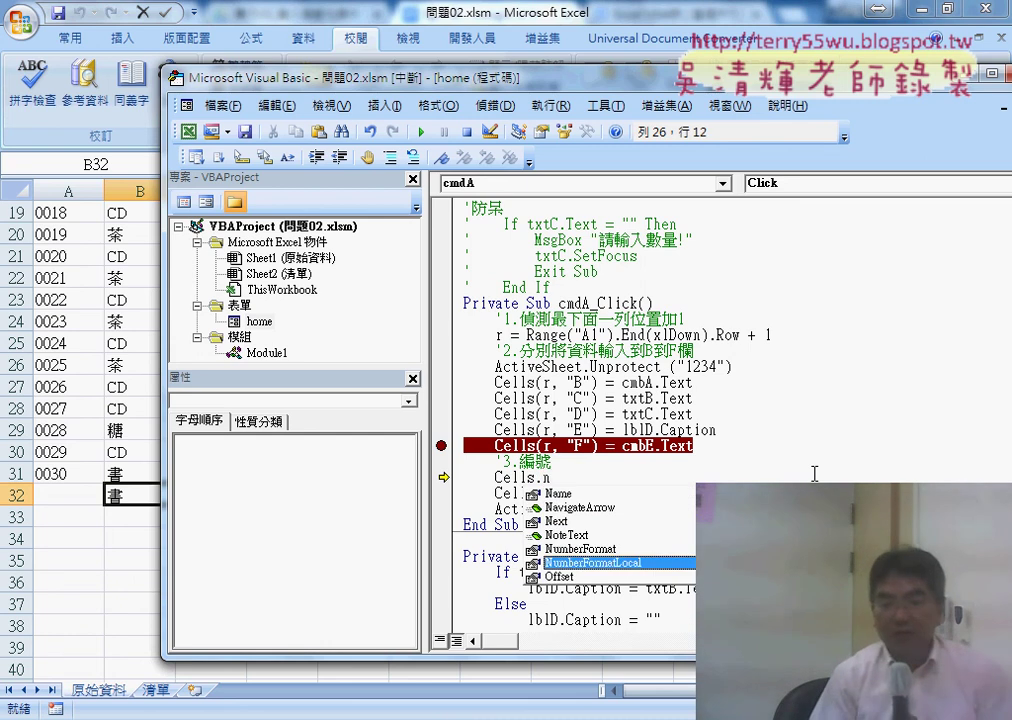
pyautogui.press('space')
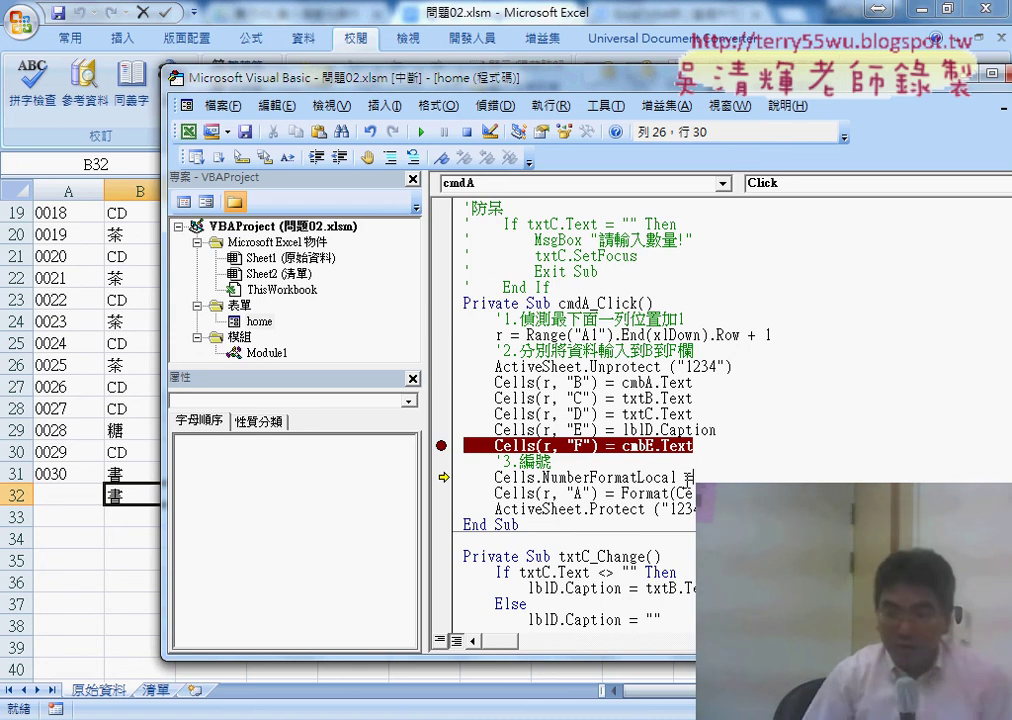
pyautogui.click(689, 480)
pyautogui.write('@')
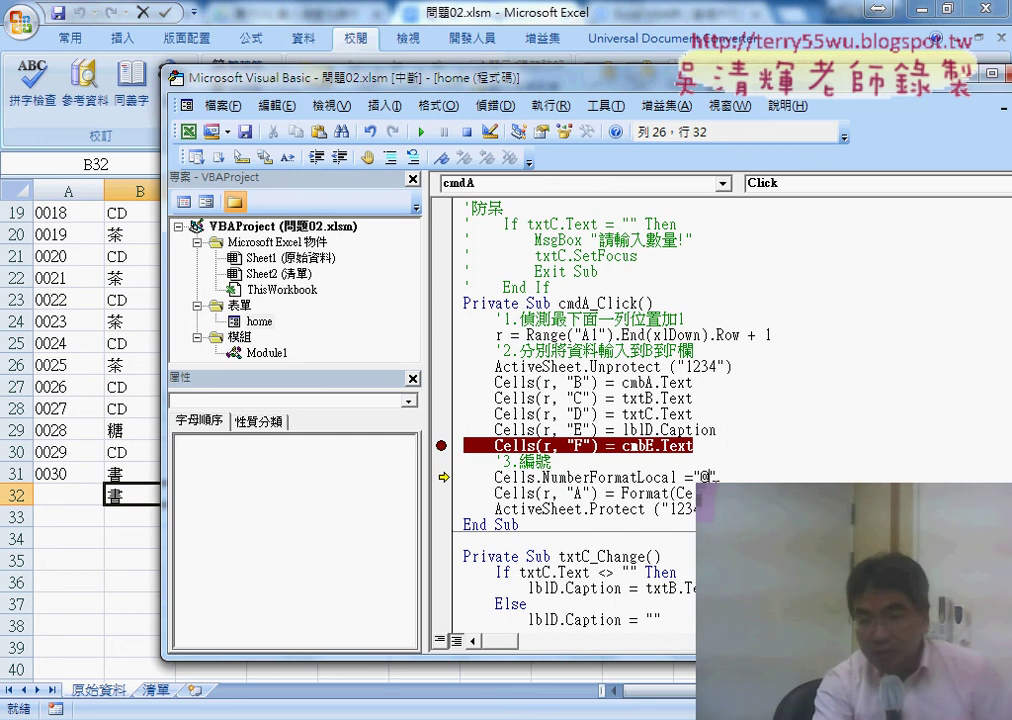
pyautogui.press('Down')
pyautogui.moveTo(598, 493); pyautogui.dragTo(540, 490)
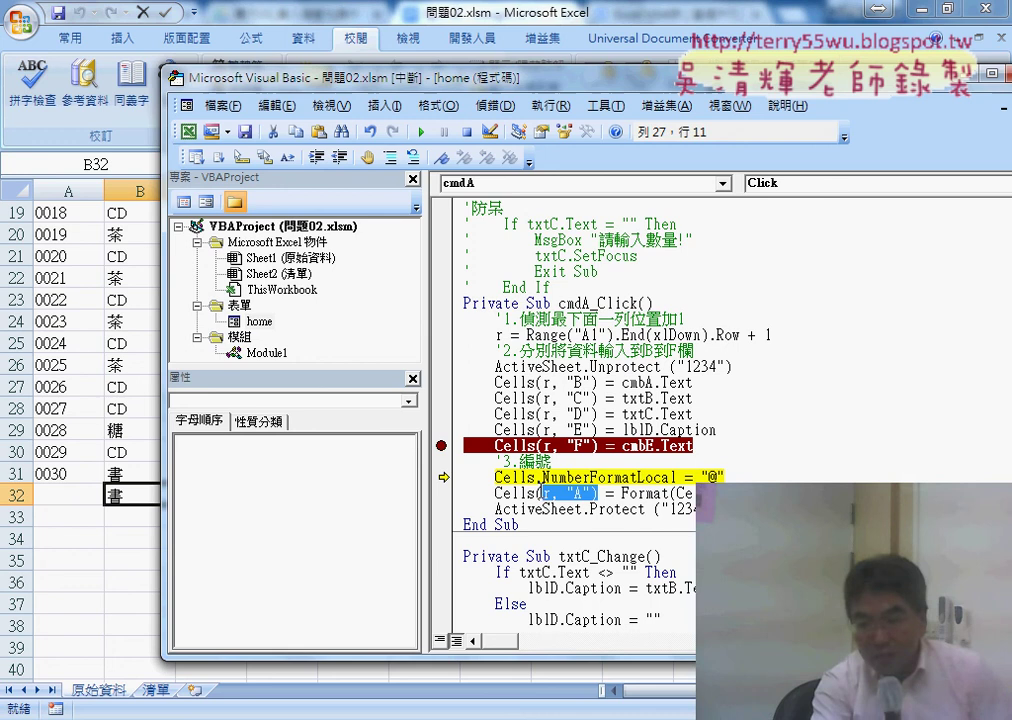
# - Insert (r, "A") after Cells on the NumberFormatLocal line and review the Format line
pyautogui.hotkey('ctrl', 'c')
pyautogui.click(527, 477)
pyautogui.hotkey('ctrl', 'v')
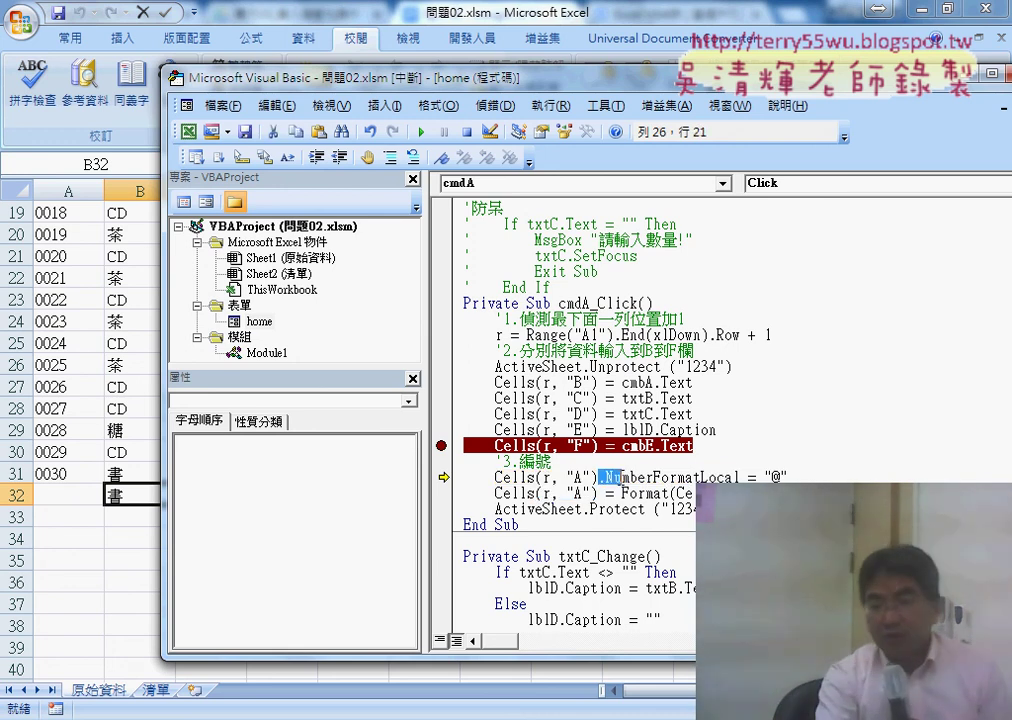
pyautogui.moveTo(620, 478); pyautogui.dragTo(741, 476)
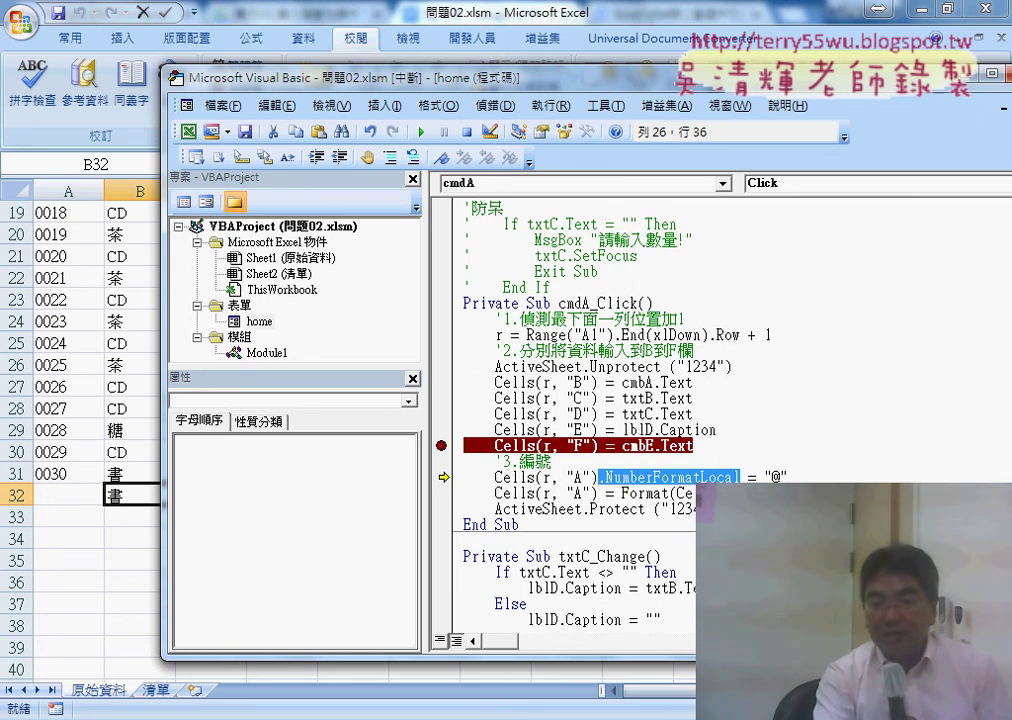
pyautogui.click(561, 494)
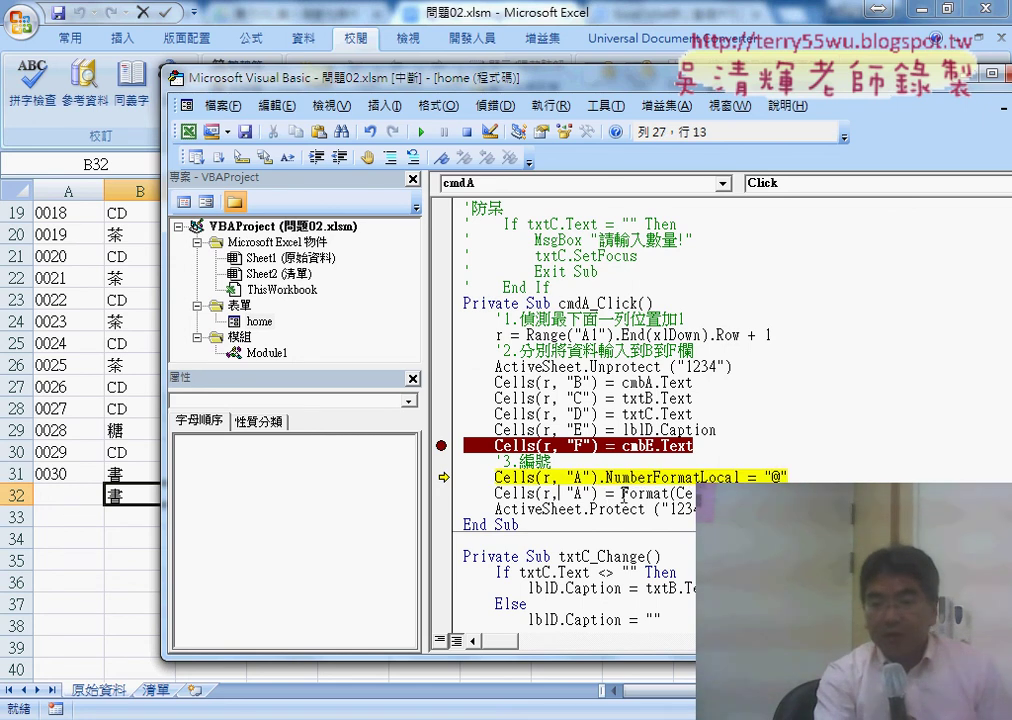
pyautogui.moveTo(622, 494); pyautogui.dragTo(662, 494)
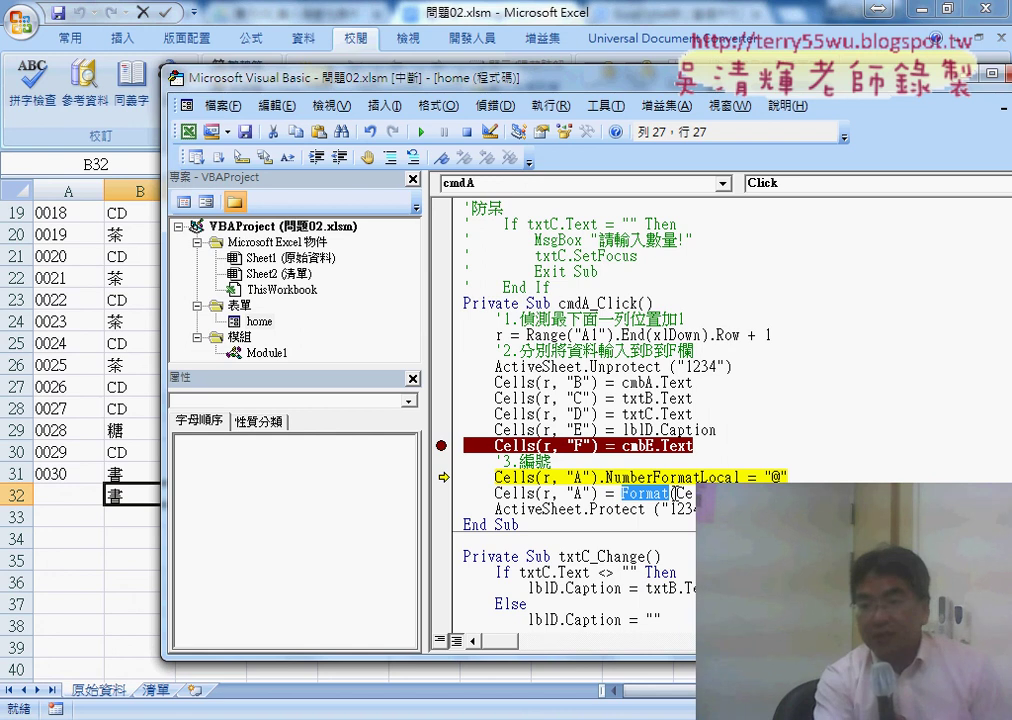
pyautogui.moveTo(677, 494); pyautogui.dragTo(708, 494)
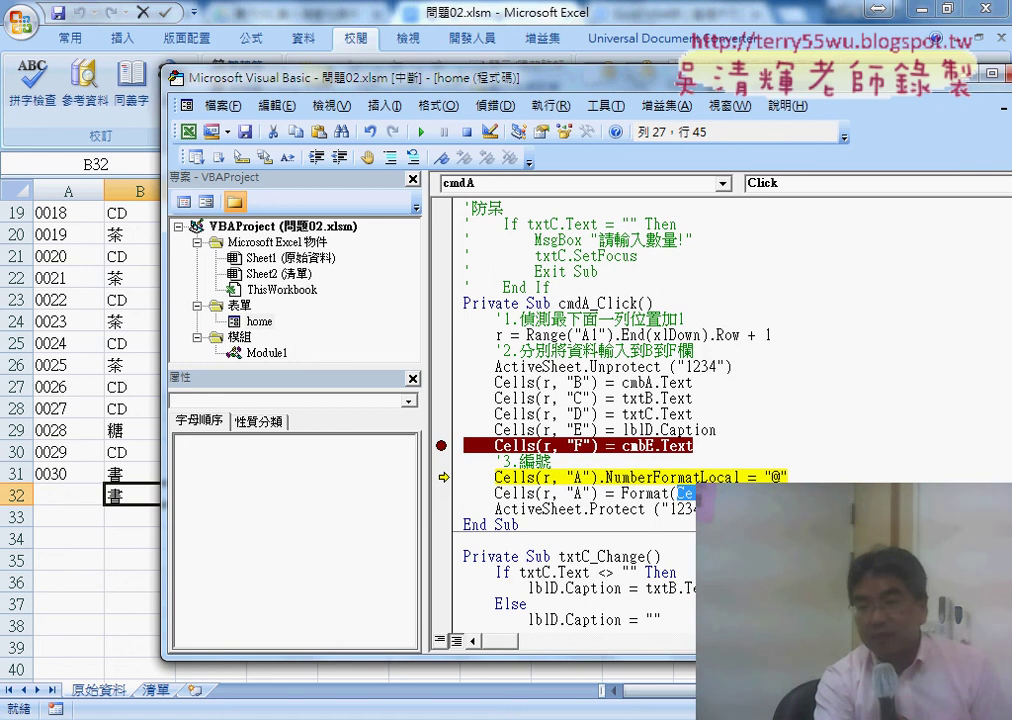
pyautogui.click(846, 493)
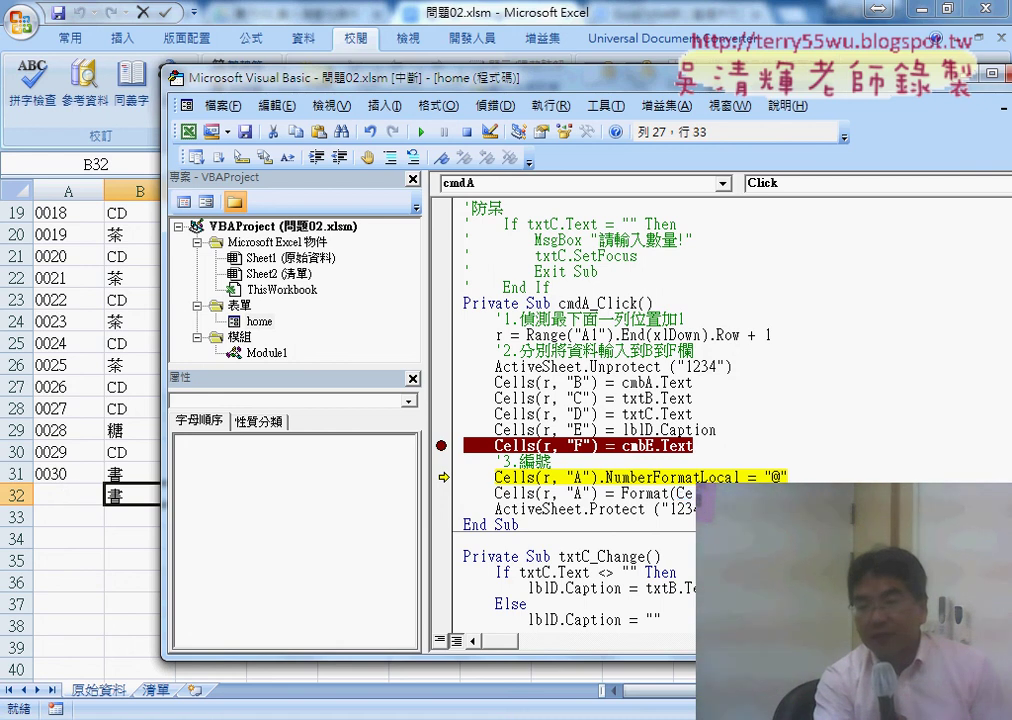
pyautogui.hotkey('ctrl', 'shift', 'Left')
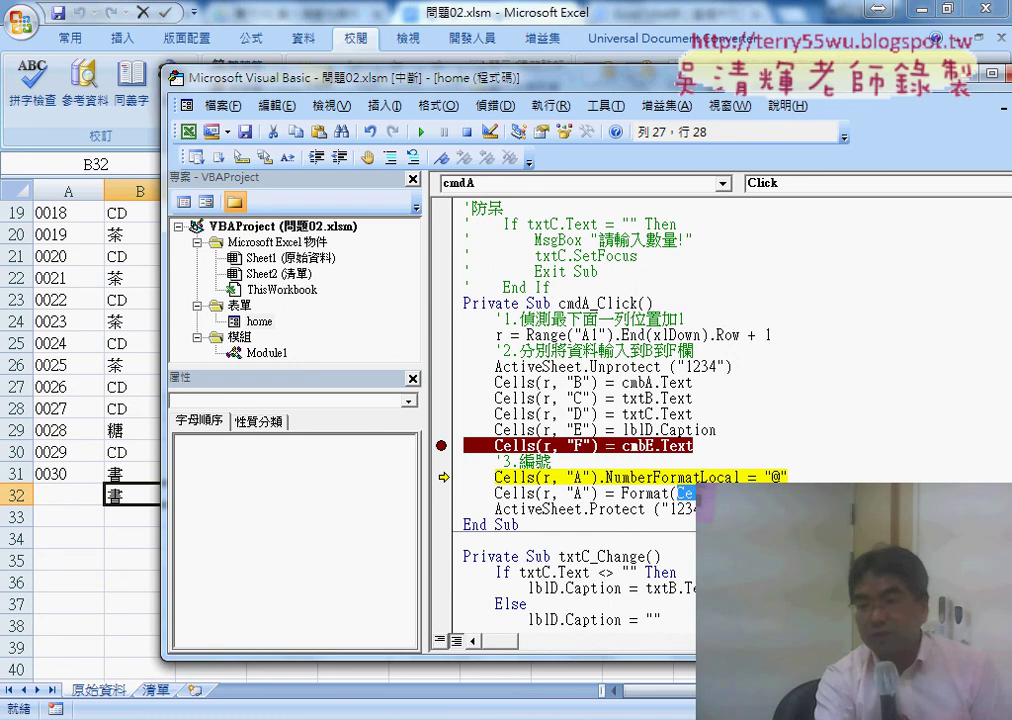
pyautogui.press('End')
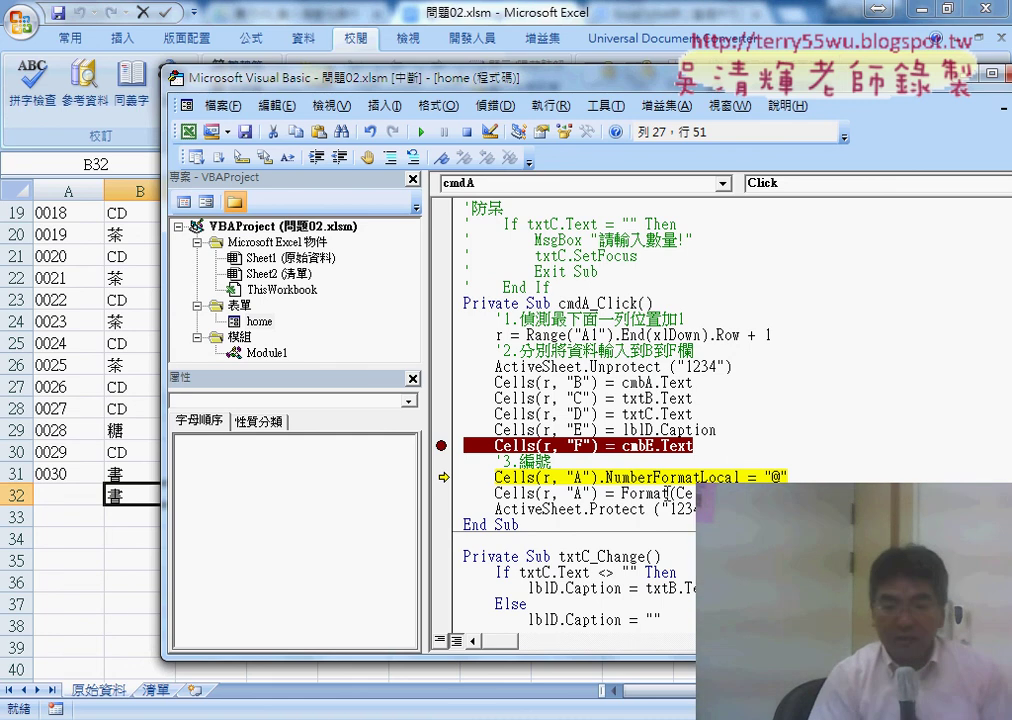
# - Step through the text-format, 0031 numbering and Protect lines until the routine ends
pyautogui.press('F8')
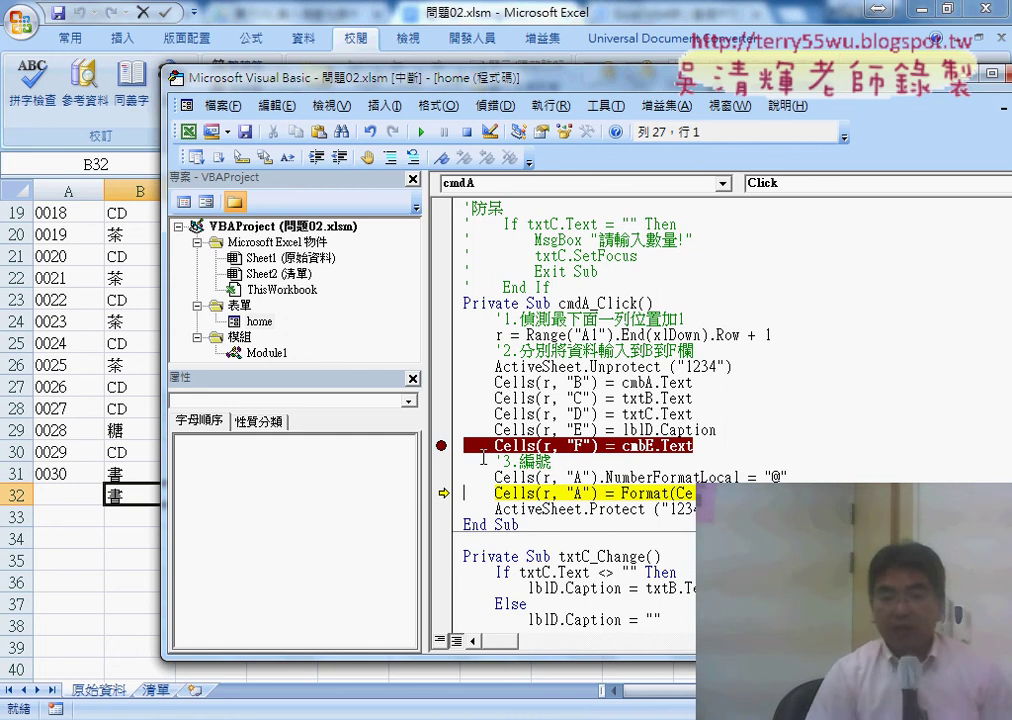
pyautogui.press('F8')
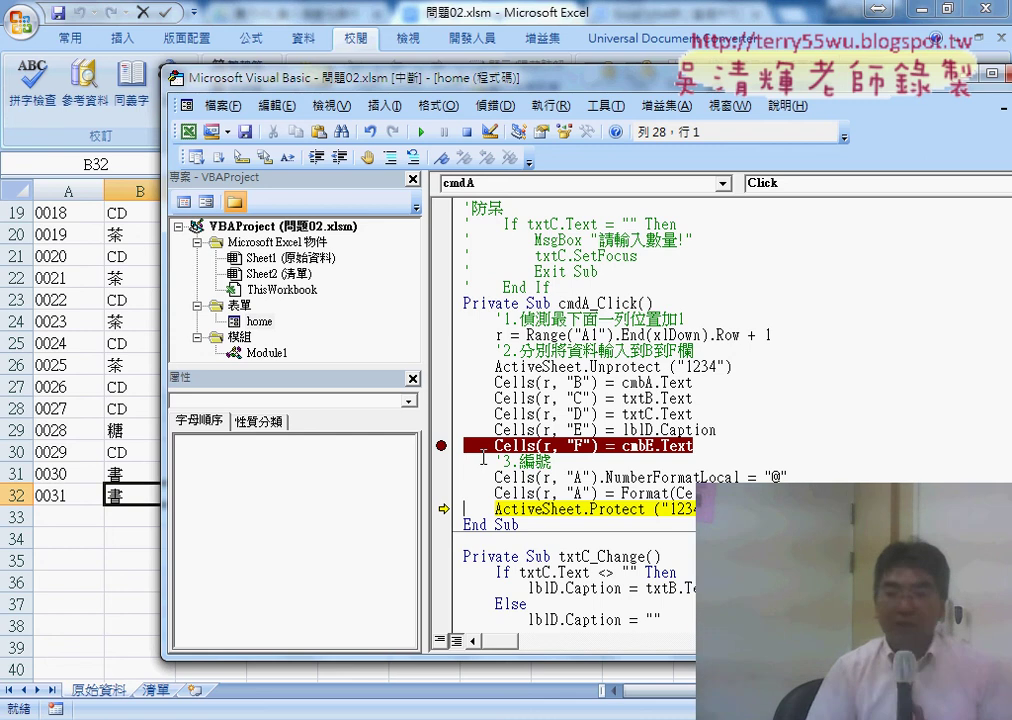
pyautogui.press('F8')
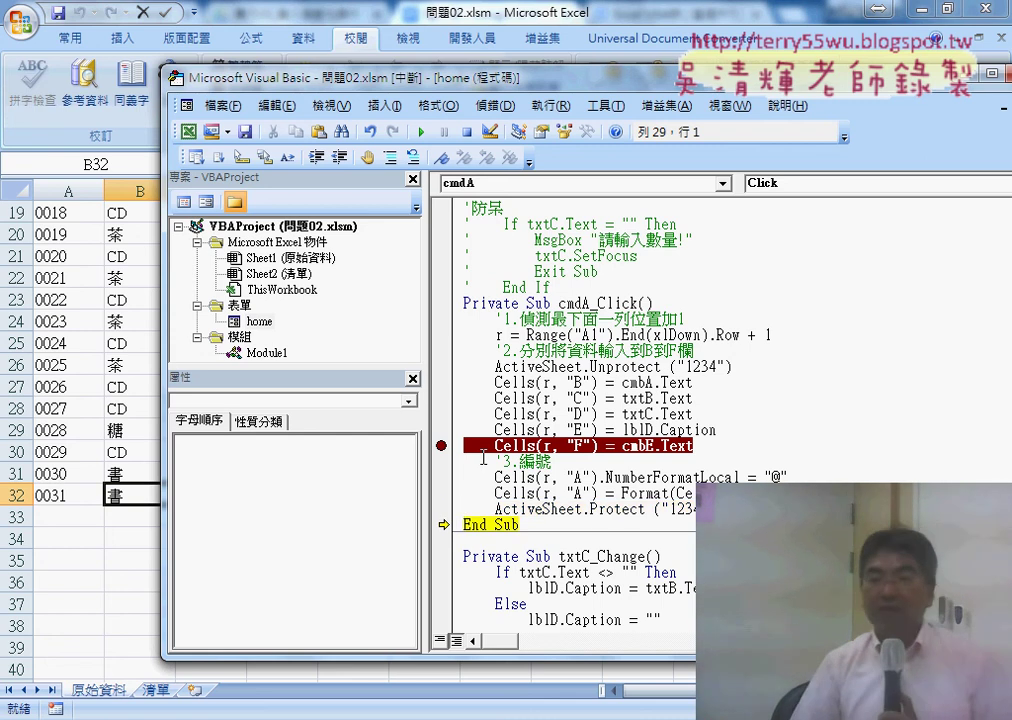
pyautogui.press('F8')
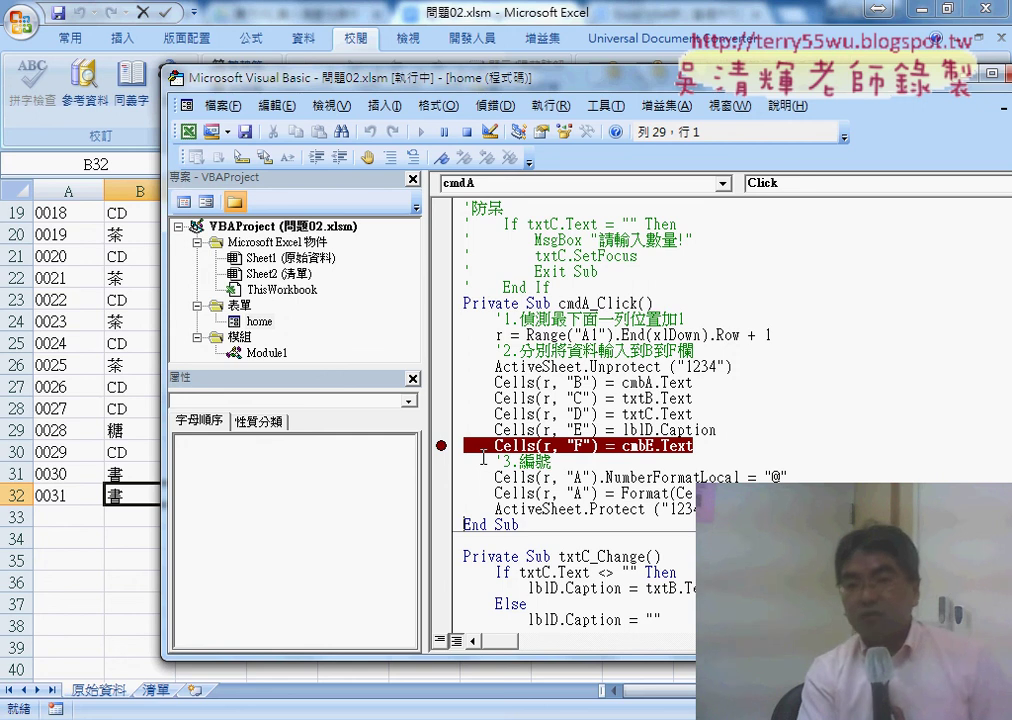
# - Stop the macro, open Sheet1 (原始資料) code and select the commented Worksheet_Change procedure
pyautogui.click(516, 240)
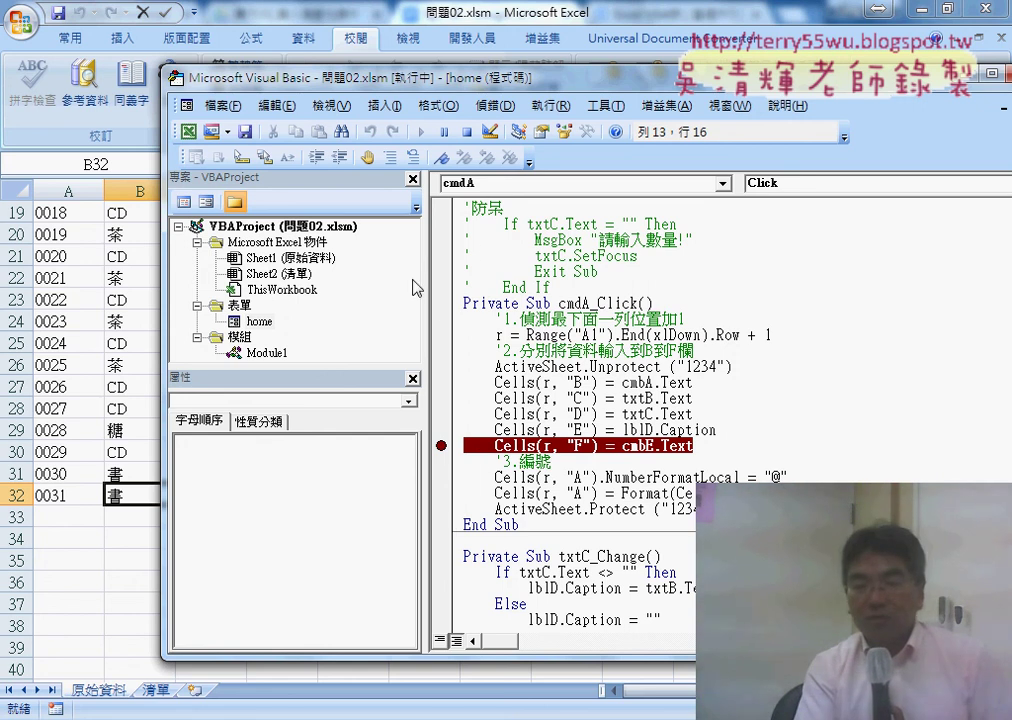
pyautogui.click(295, 258)
pyautogui.doubleClick(313, 262)
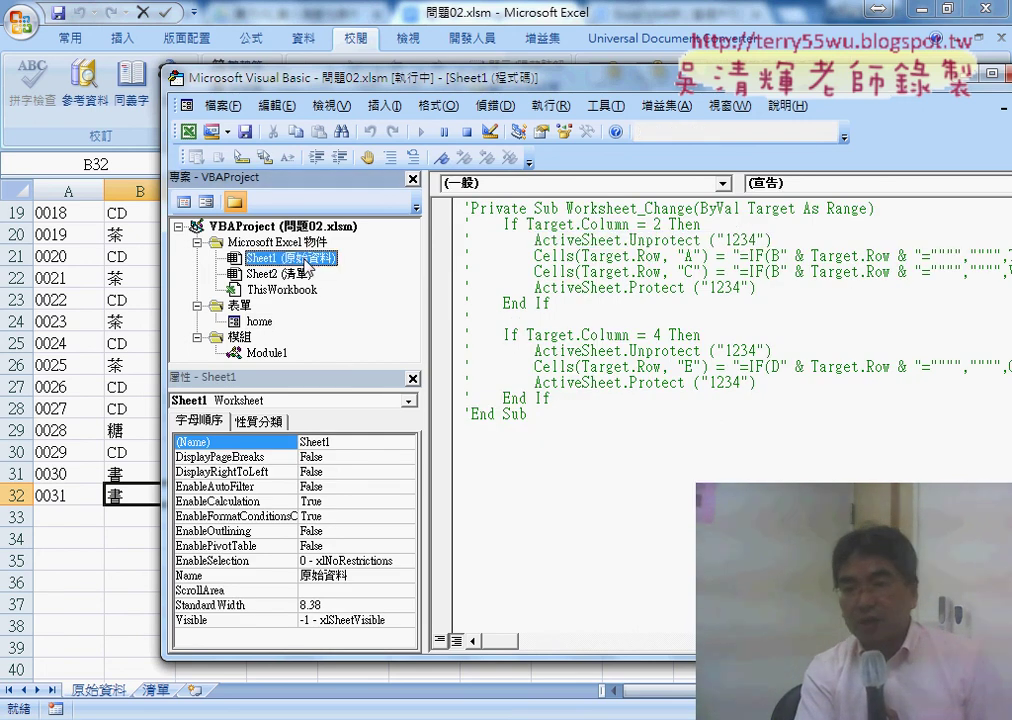
pyautogui.moveTo(527, 413)
pyautogui.mouseDown()
pyautogui.moveTo(490, 367)
pyautogui.moveTo(455, 205)
pyautogui.mouseUp()
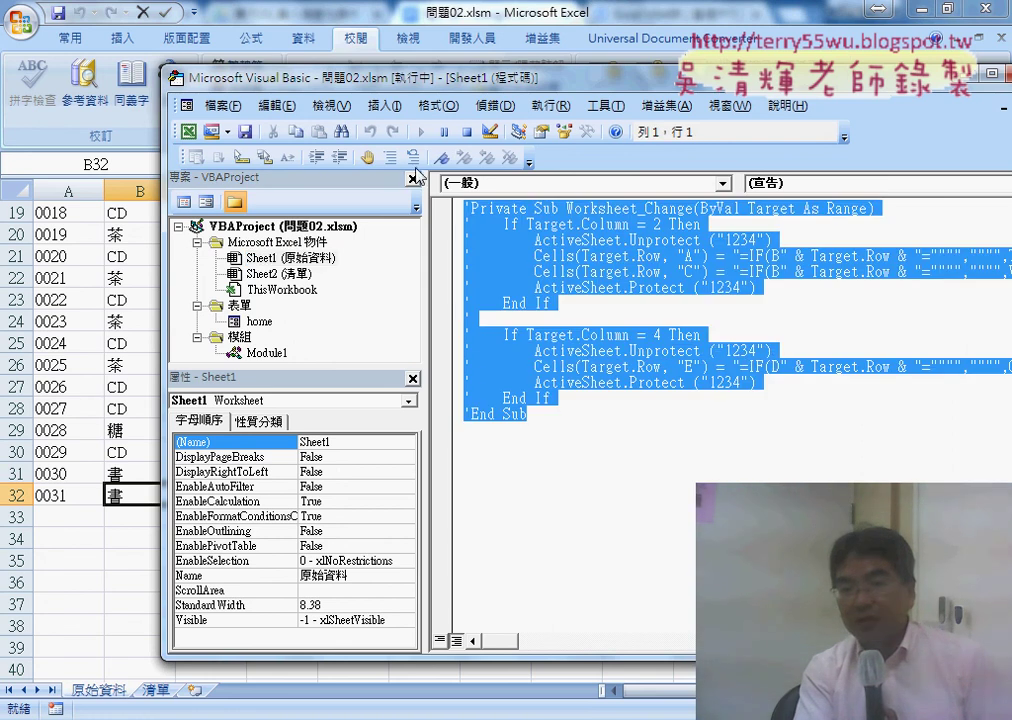
pyautogui.click(466, 131)
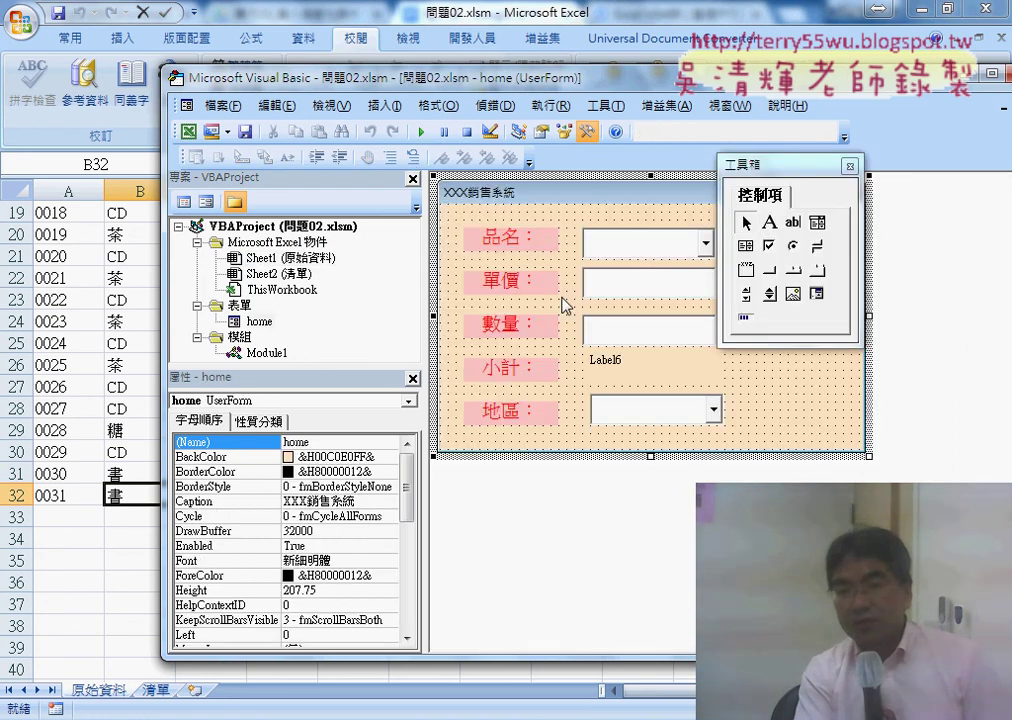
pyautogui.doubleClick(290, 257)
pyautogui.click(565, 427)
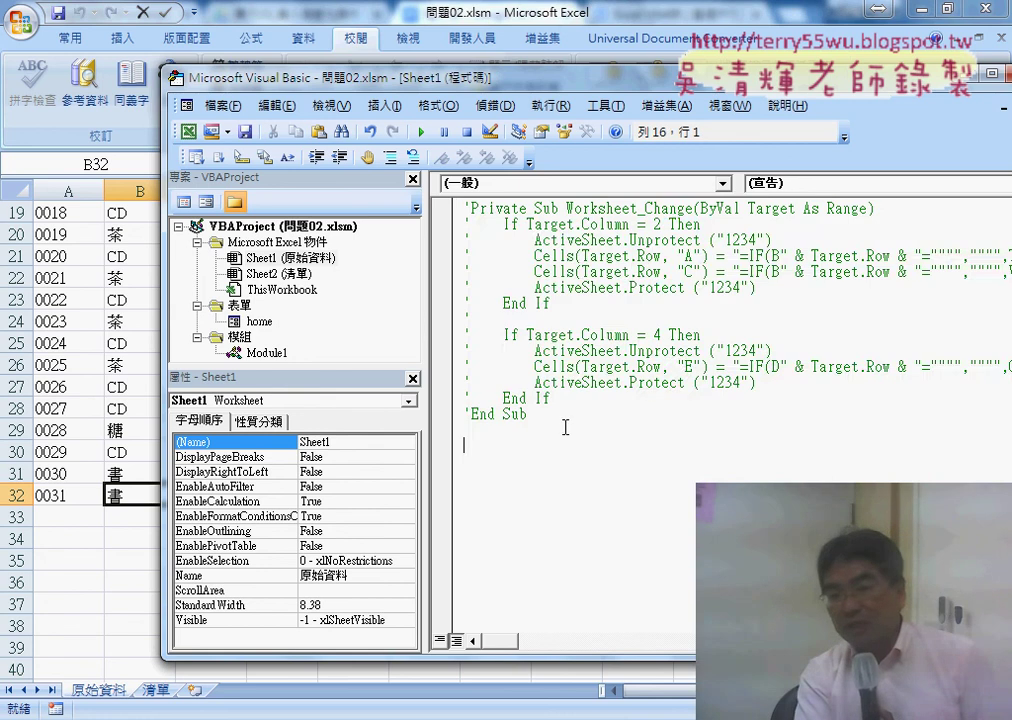
pyautogui.moveTo(565, 427); pyautogui.dragTo(455, 210)
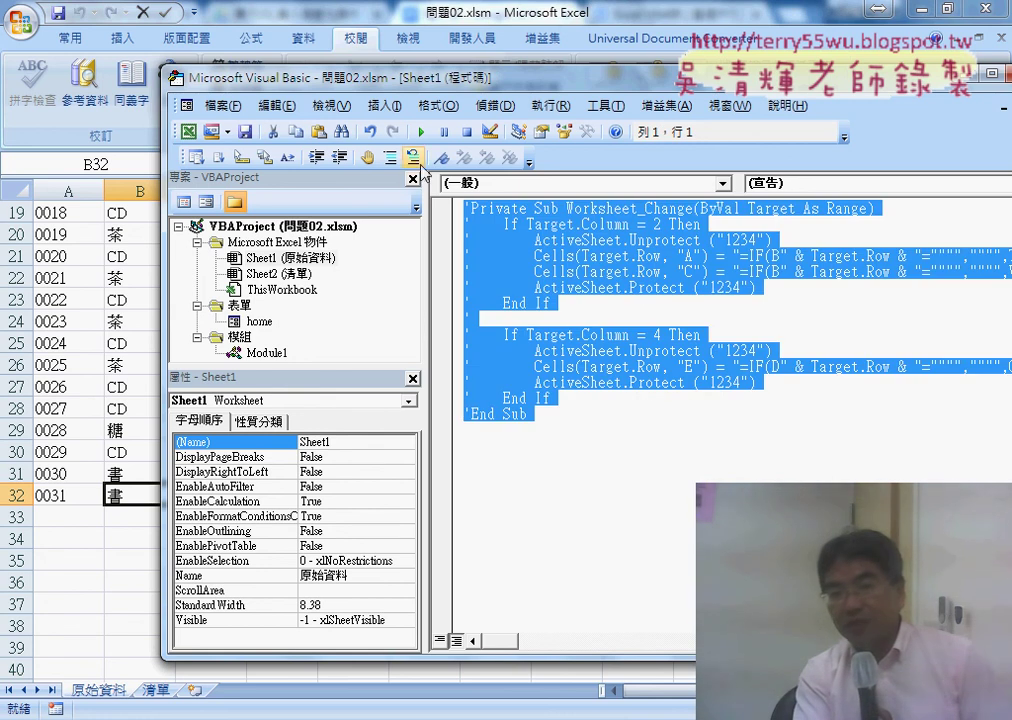
# - Try uncommenting and deleting Worksheet_Change, then restore it in its commented-out state
pyautogui.click(412, 158)
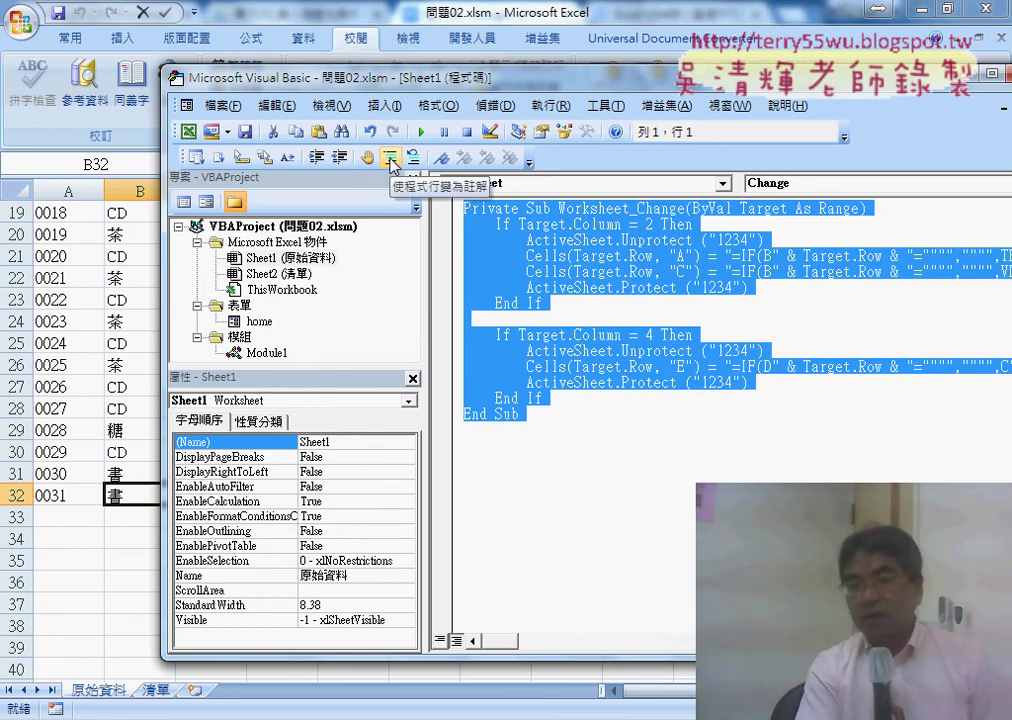
pyautogui.click(391, 158)
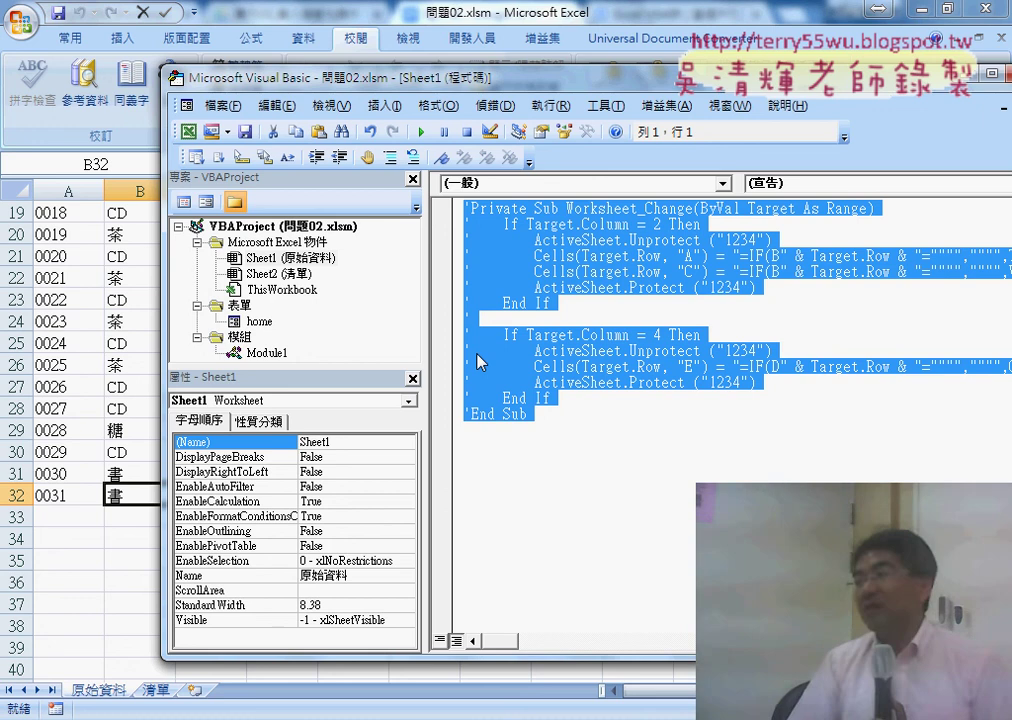
pyautogui.press('Delete')
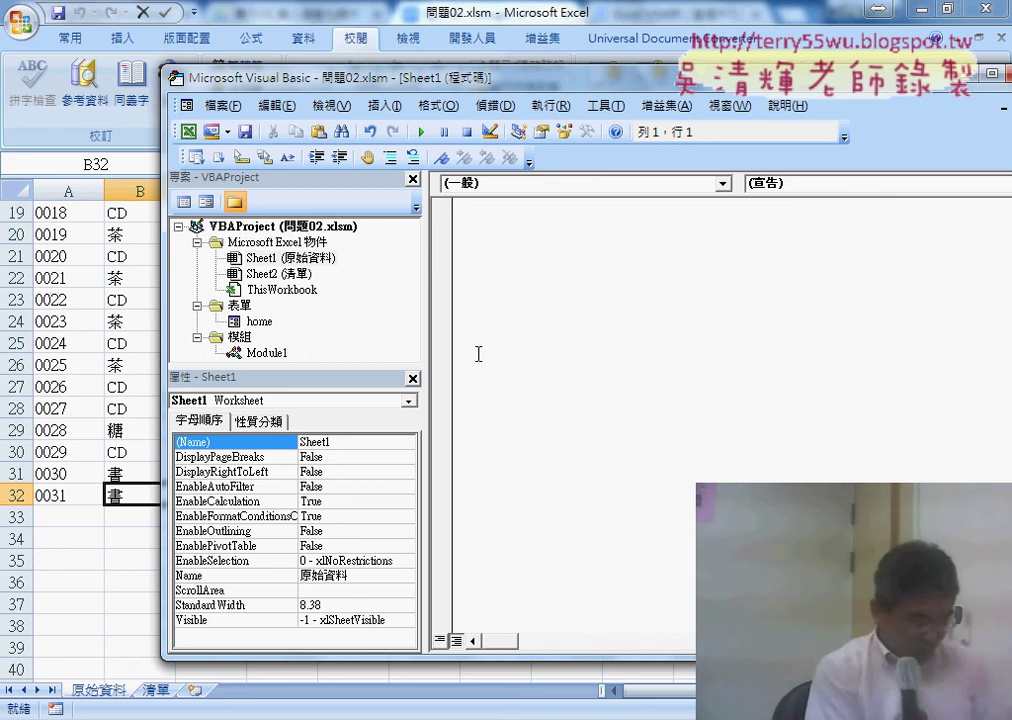
pyautogui.hotkey('ctrl', 'z')
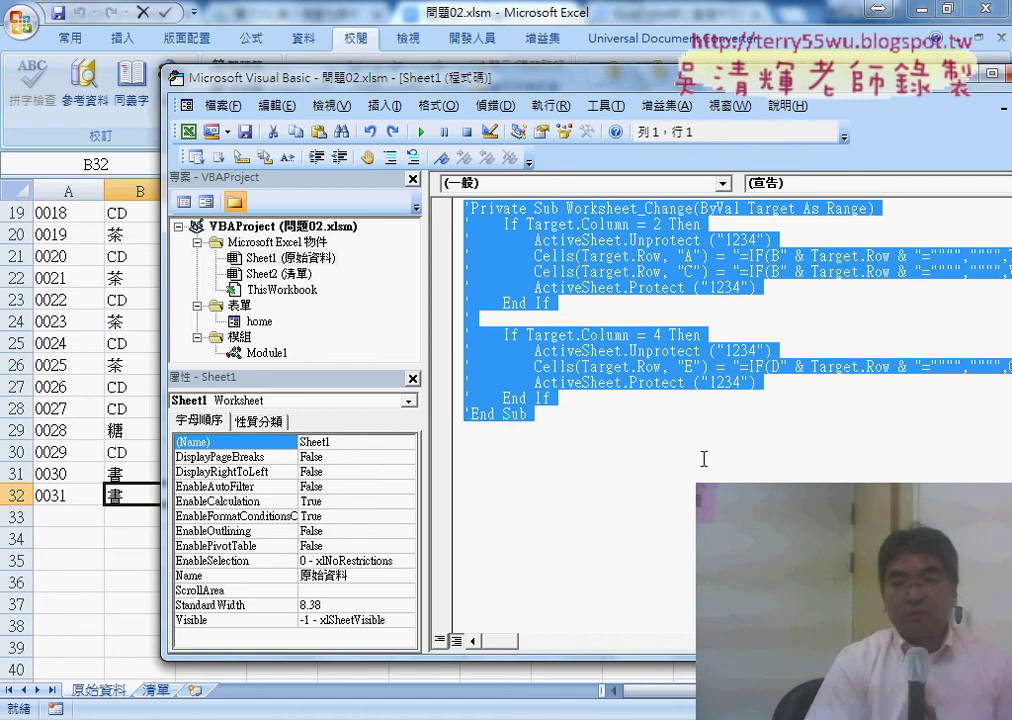
pyautogui.press('Left')
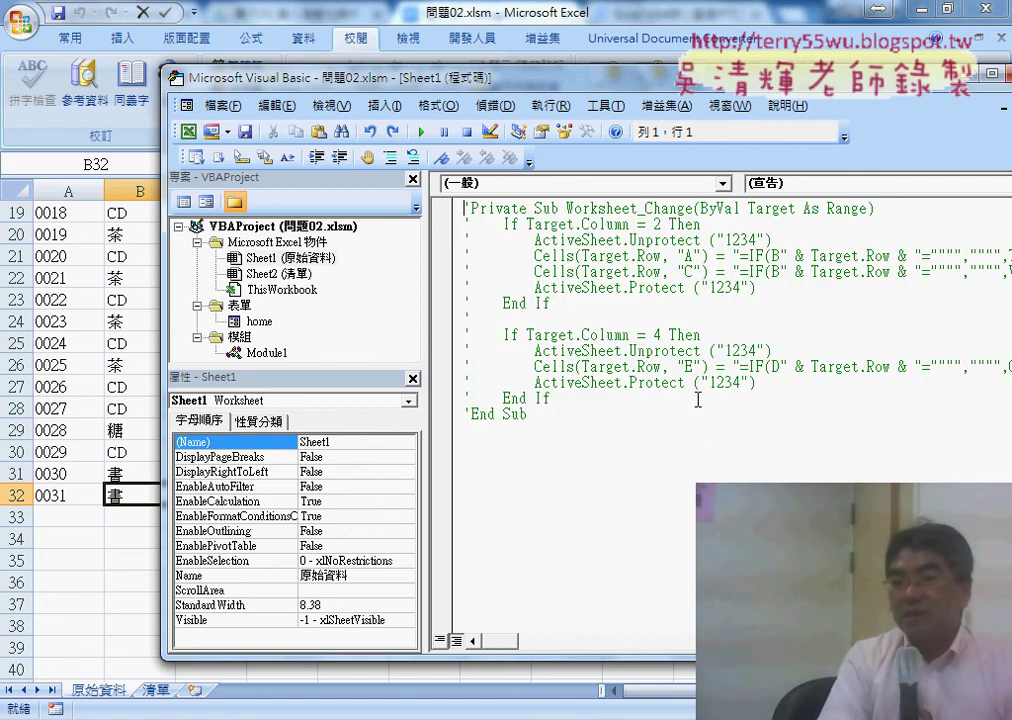
pyautogui.click(632, 256)
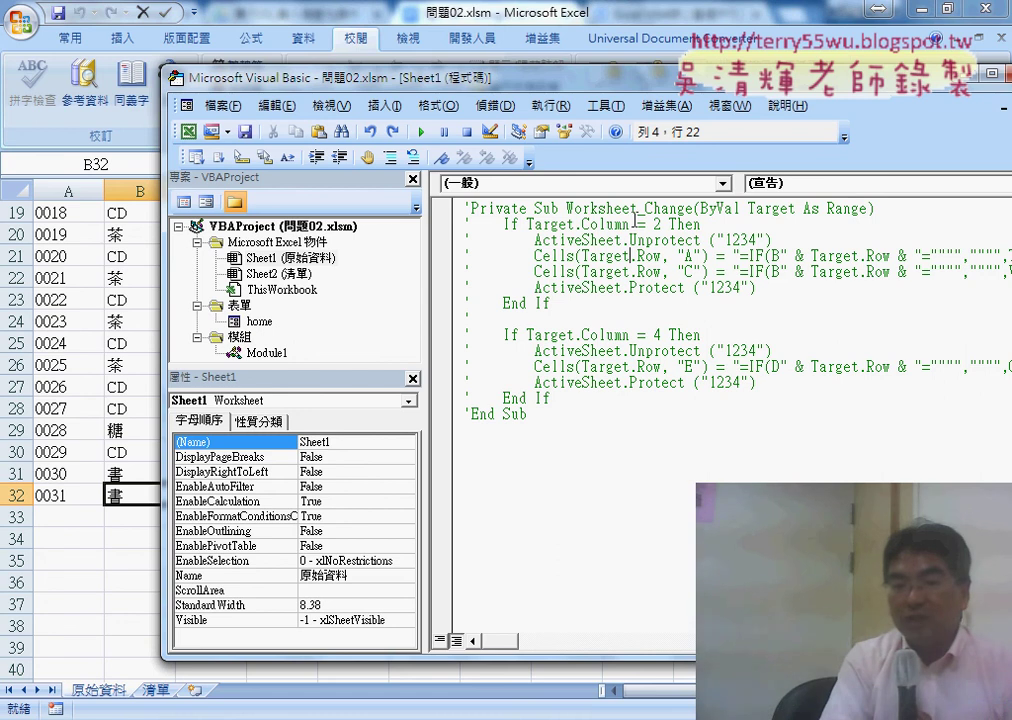
pyautogui.moveTo(162, 350); pyautogui.dragTo(217, 350)
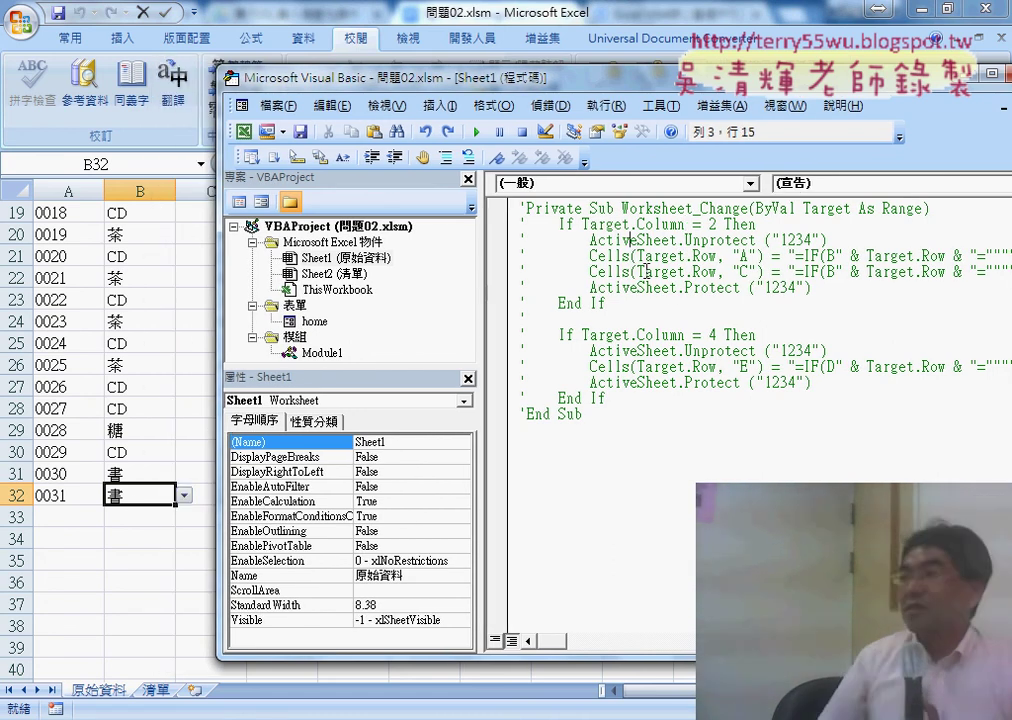
pyautogui.click(671, 289)
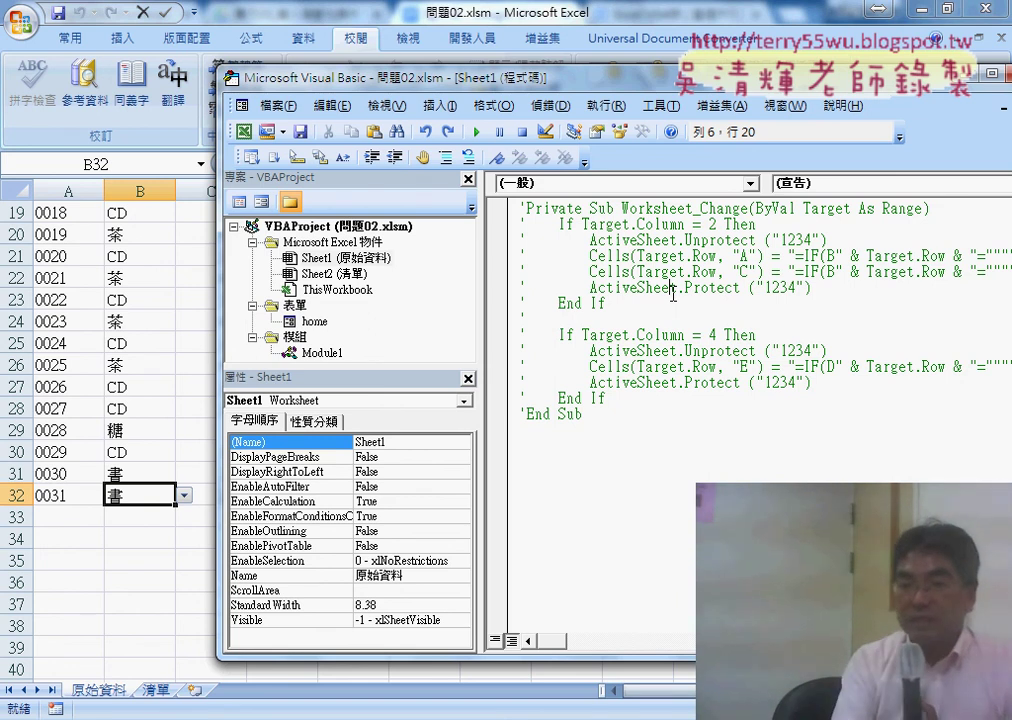
# - Copy the home form's entire cmdA_Click procedure
pyautogui.doubleClick(306, 330)
pyautogui.doubleClick(688, 452)
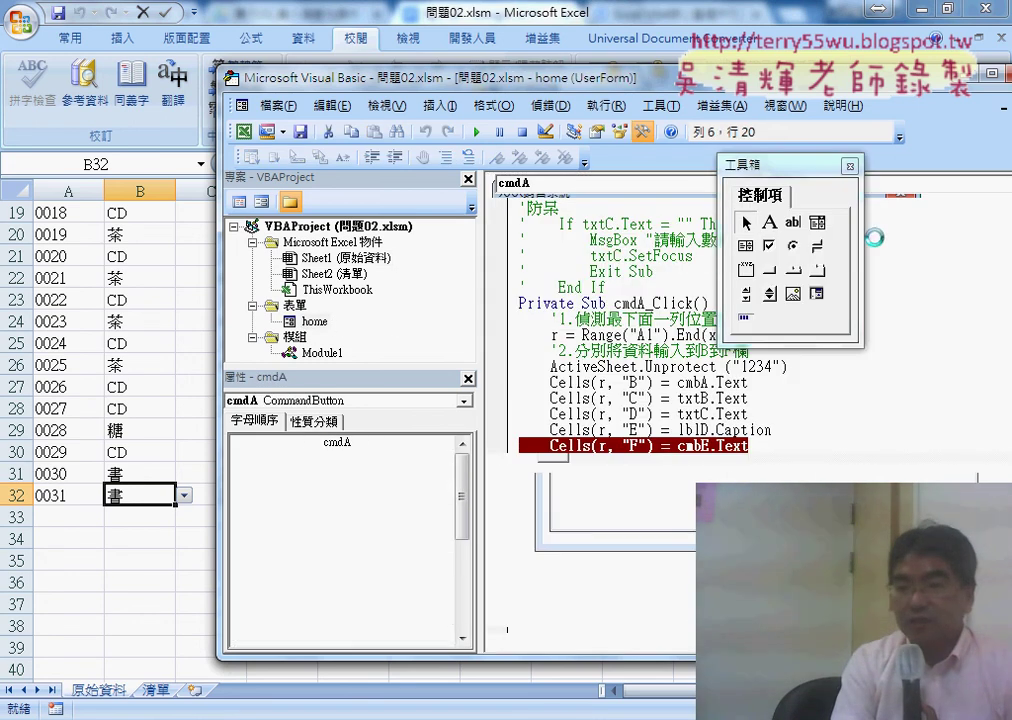
pyautogui.moveTo(597, 530); pyautogui.dragTo(517, 303)
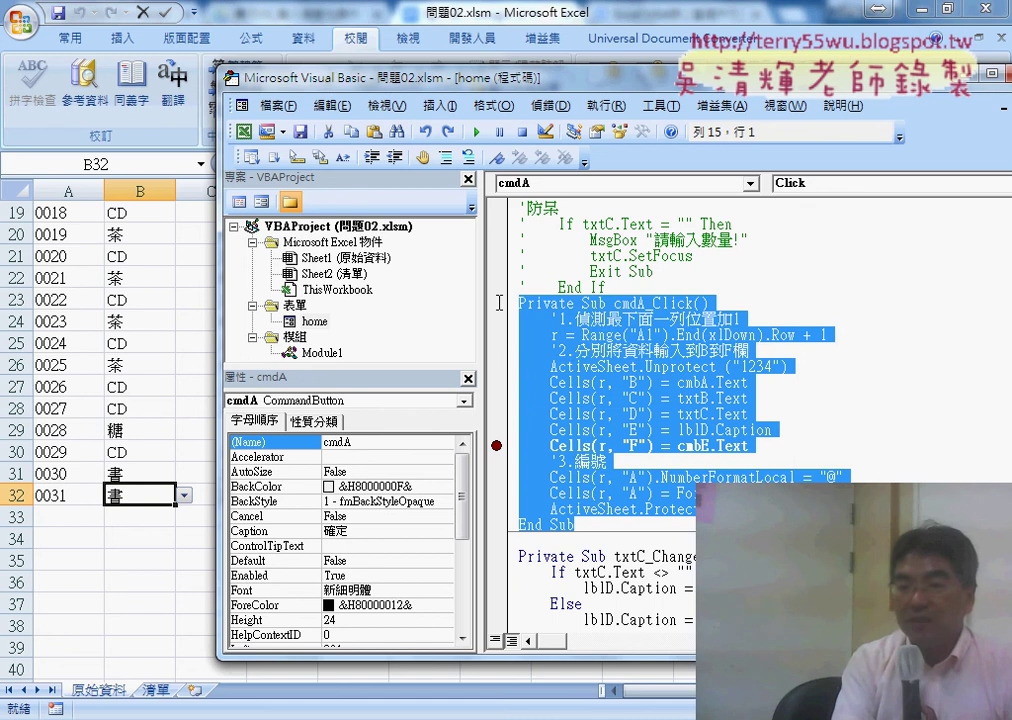
pyautogui.rightClick(596, 334)
pyautogui.click(625, 368)
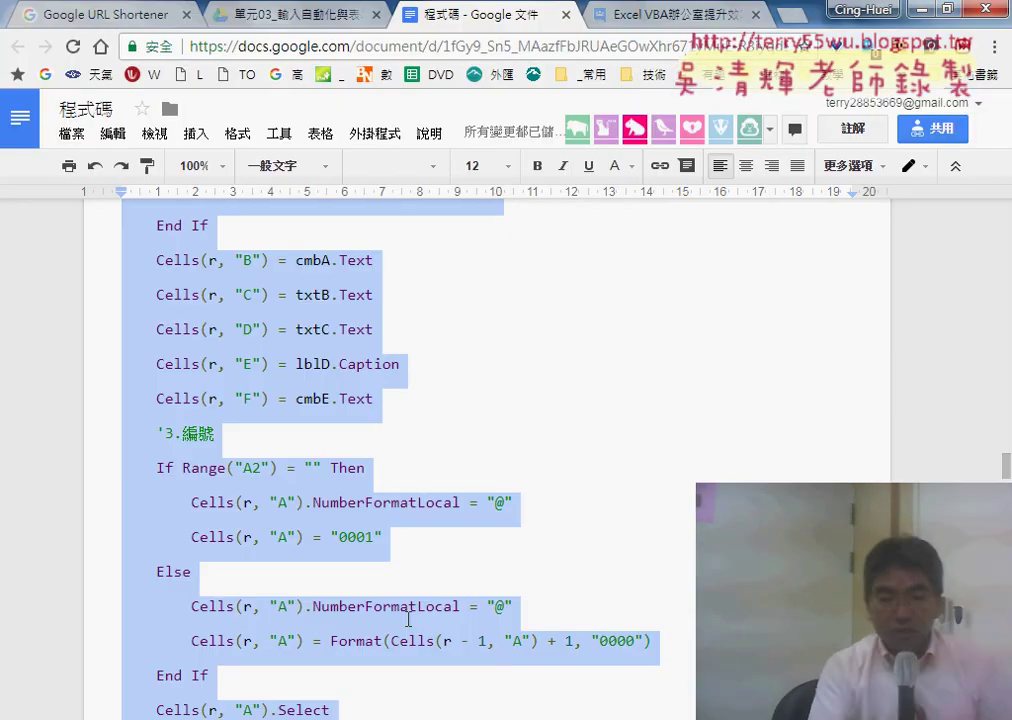
# - Paste the copied cmdA_Click code over the old procedure in the 程式碼 document
pyautogui.scroll(2, 408, 615)
pyautogui.scroll(1, 408, 617)
pyautogui.scroll(1, 408, 619)
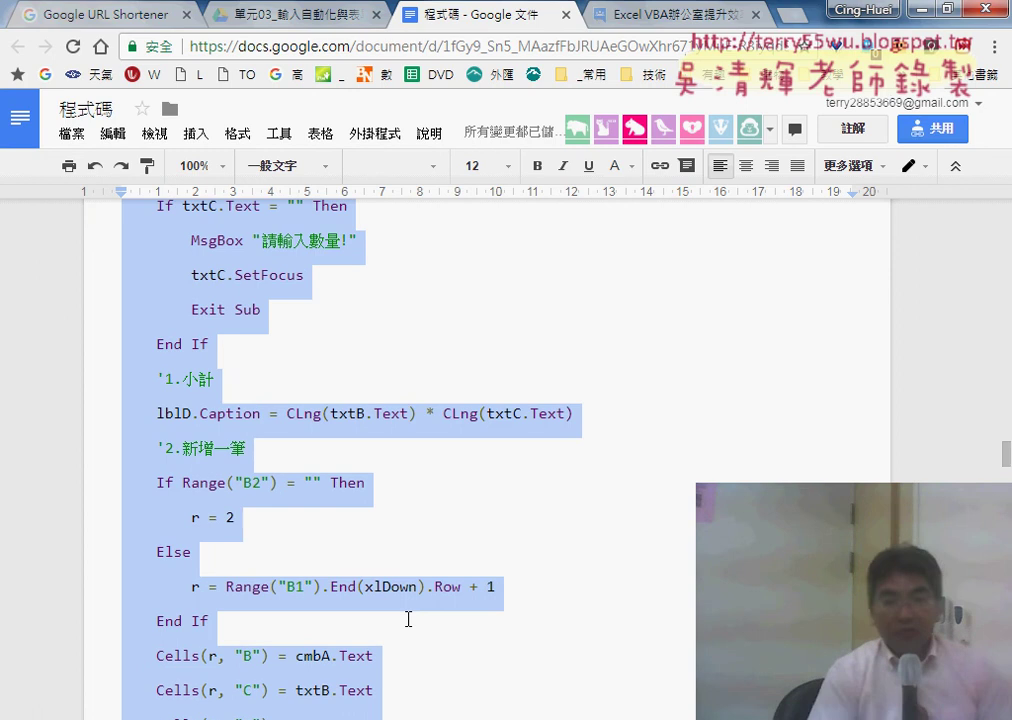
pyautogui.hotkey('ctrl', 'v')
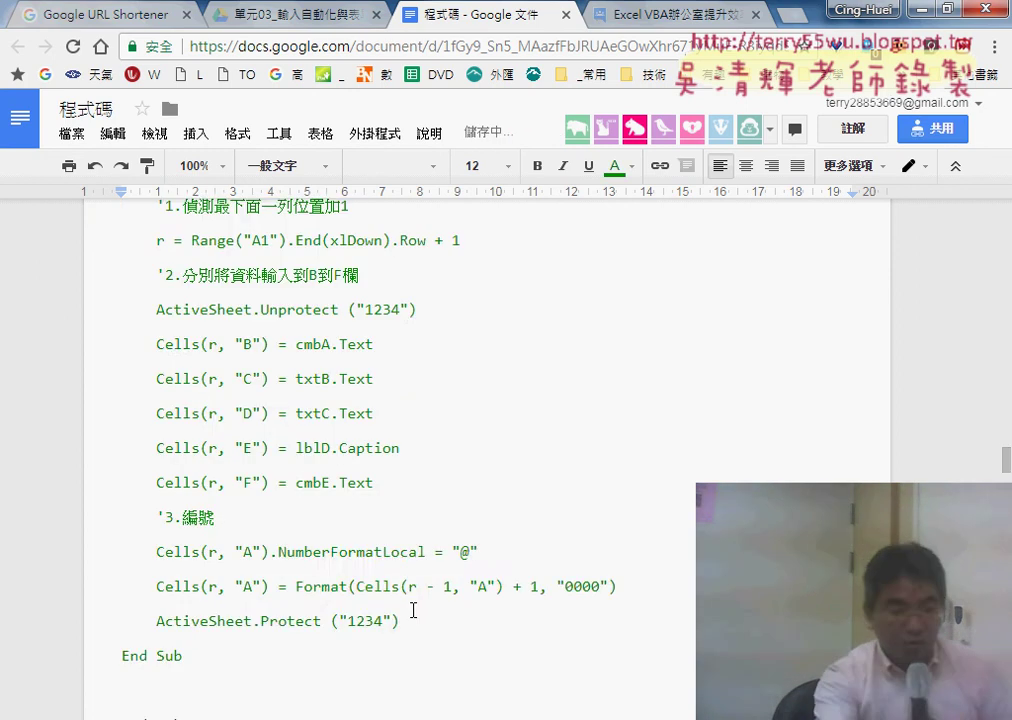
pyautogui.scroll(2, 411, 612)
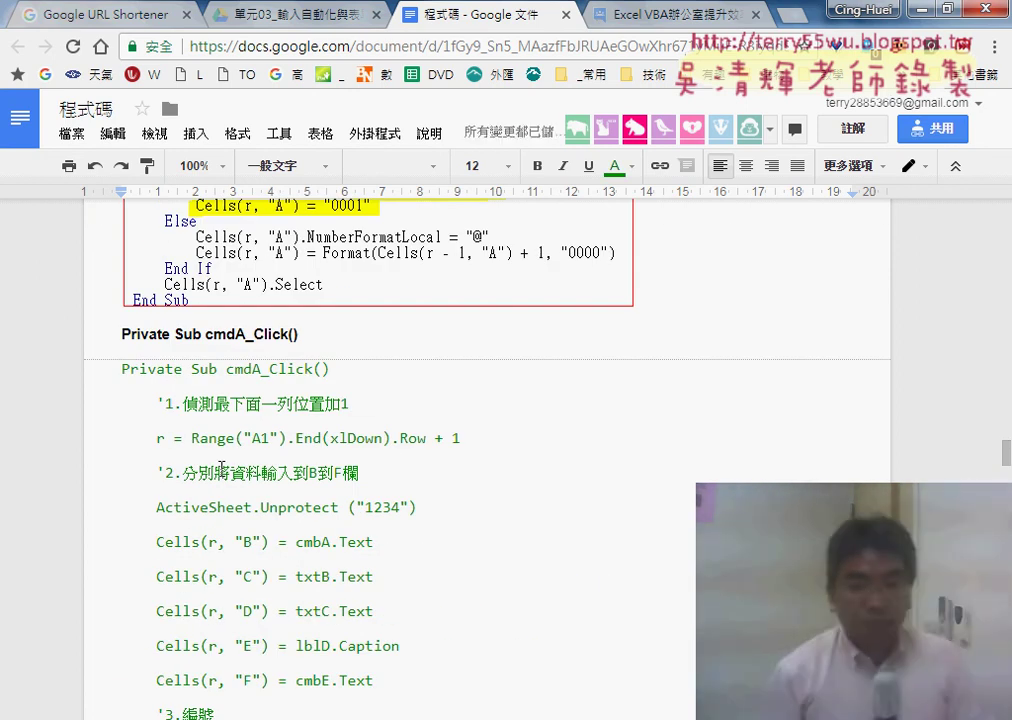